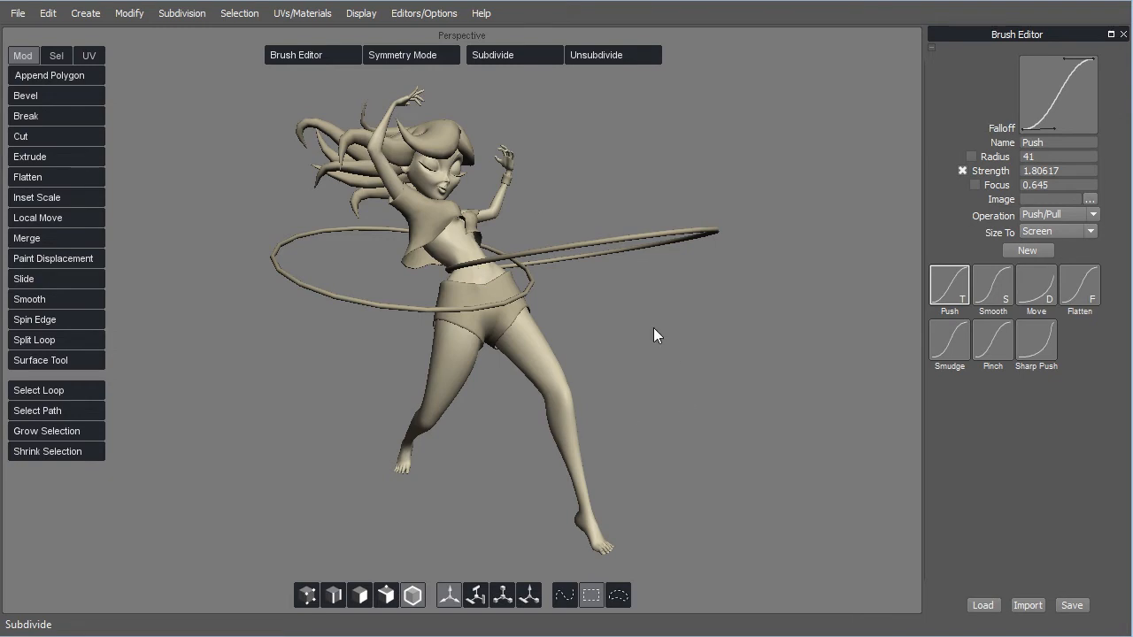
Select the figure's legs and isolate them so that only the legs remain in the viewport
click(453, 242)
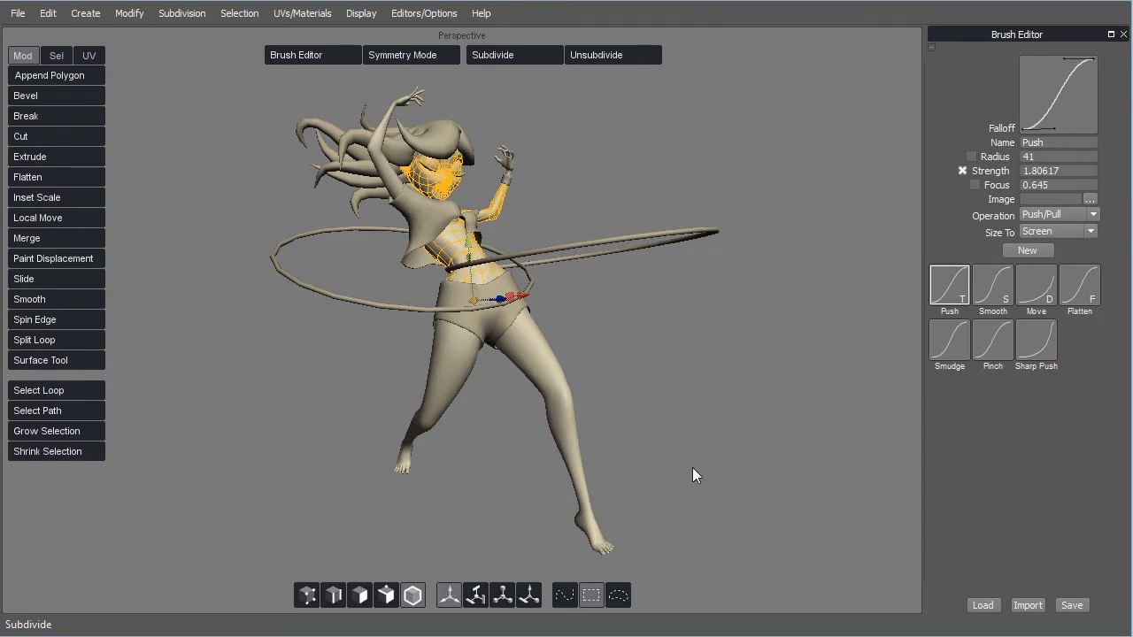
click(547, 378)
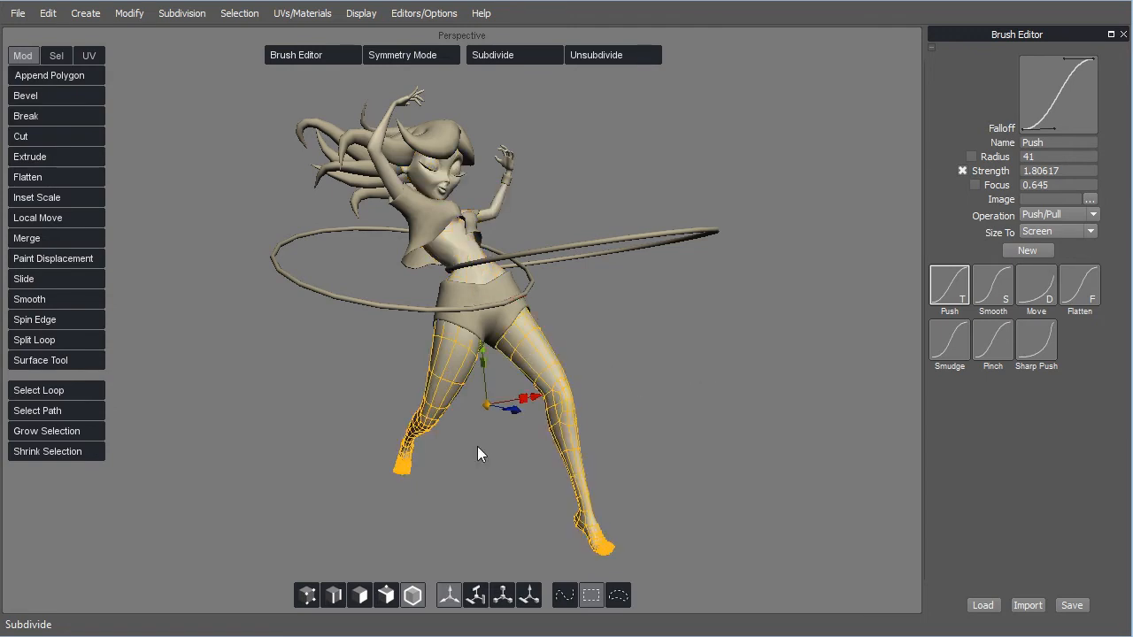
key(space)
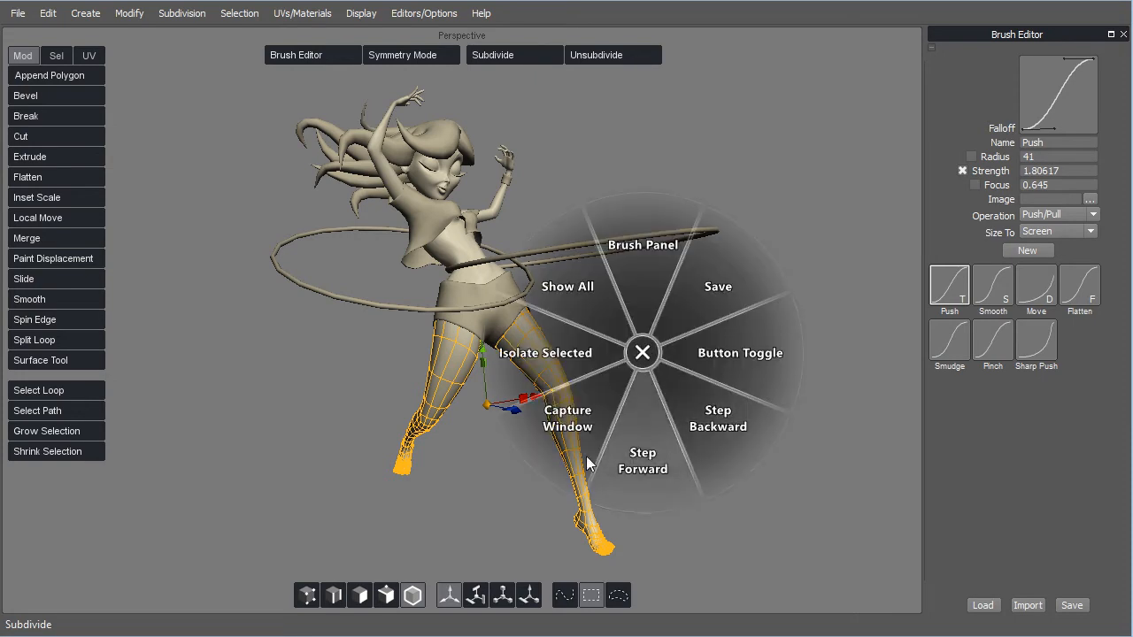
click(551, 354)
middle_drag(651, 537, 601, 310)
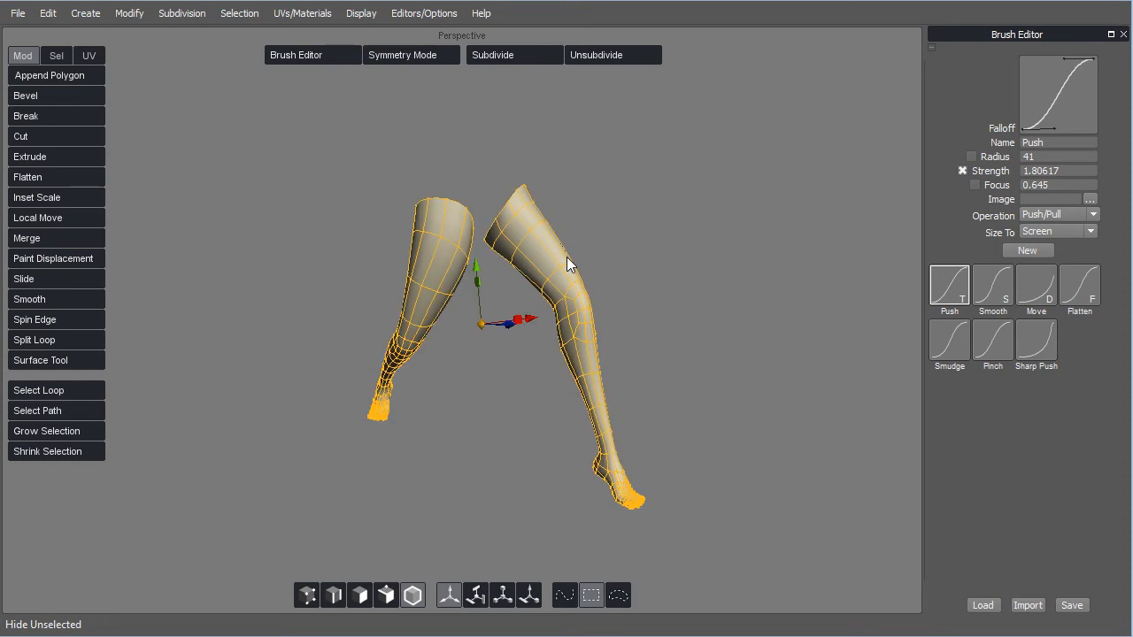
Look up the shortcut assigned to Hide Selection among the display commands
key(space)
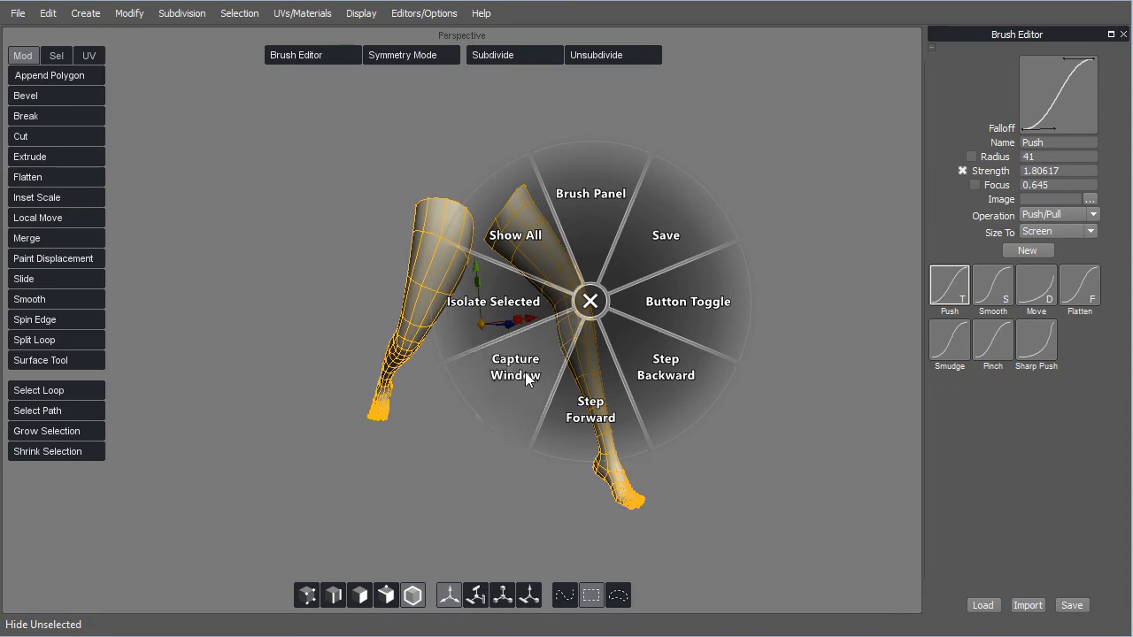
click(451, 467)
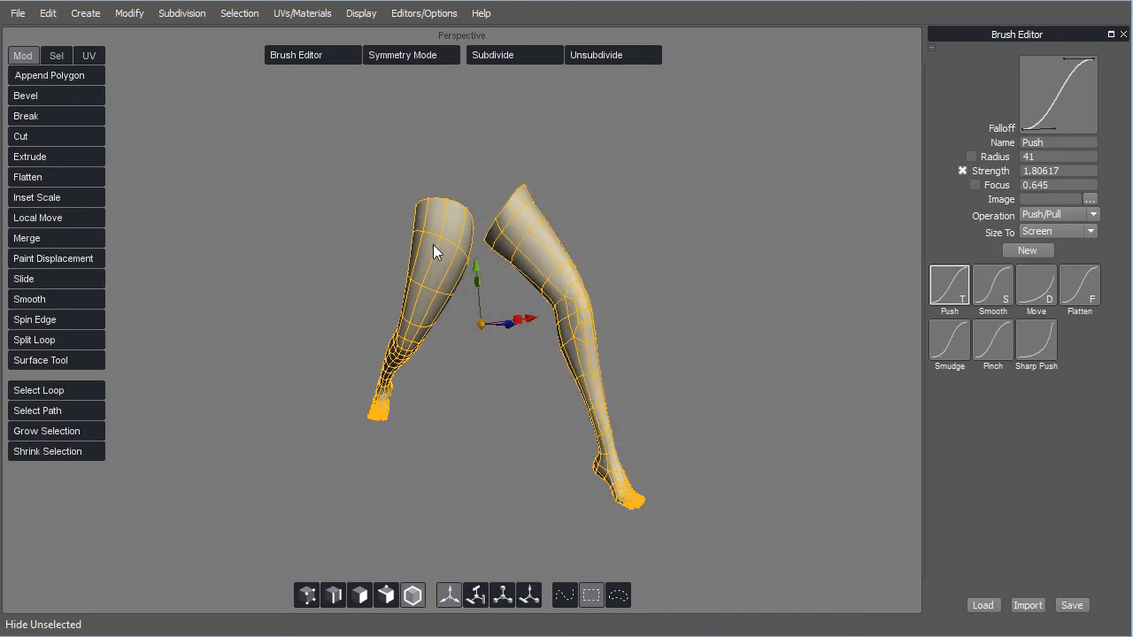
click(366, 14)
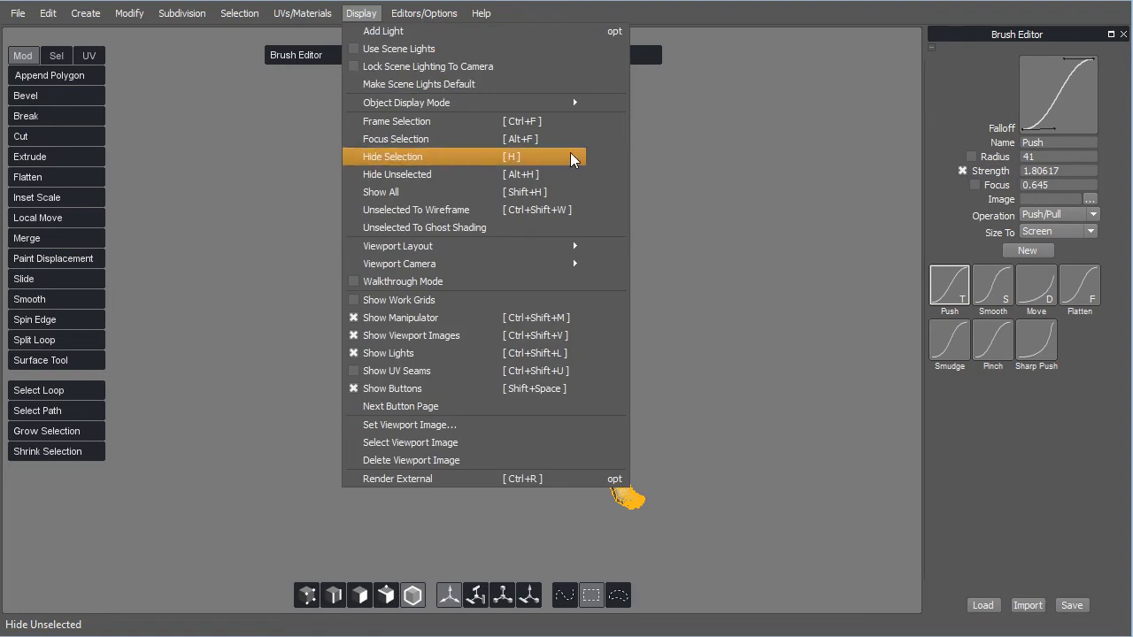
click(739, 284)
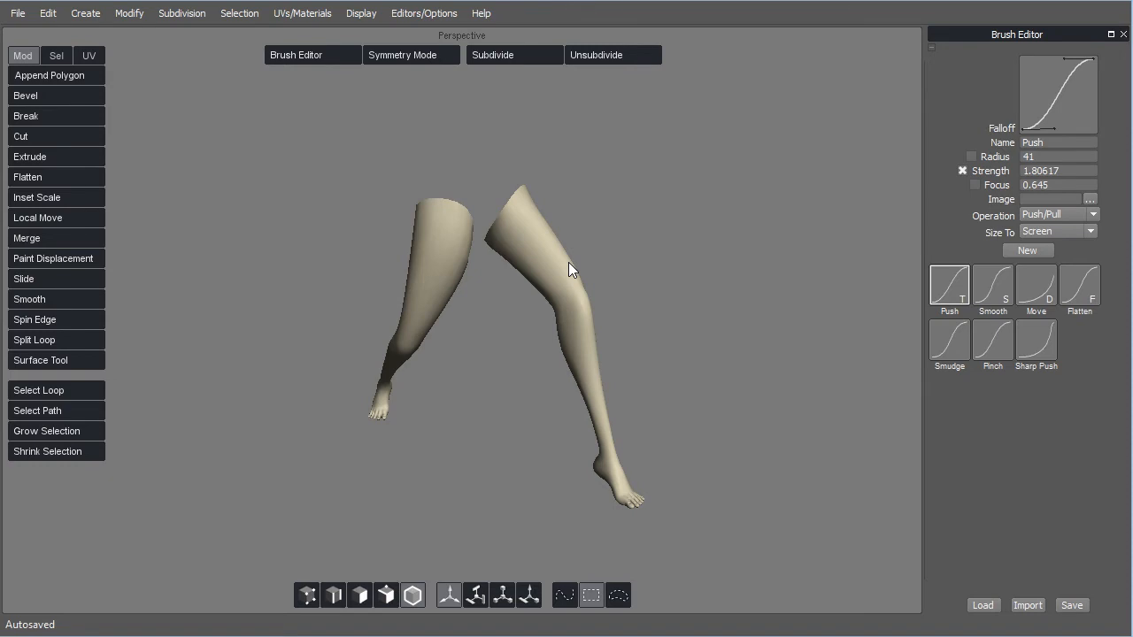
Switch to Wacom Tablet Properties and open the radial menu settings for Silo 2 under the Functions tool
key(alt+Tab)
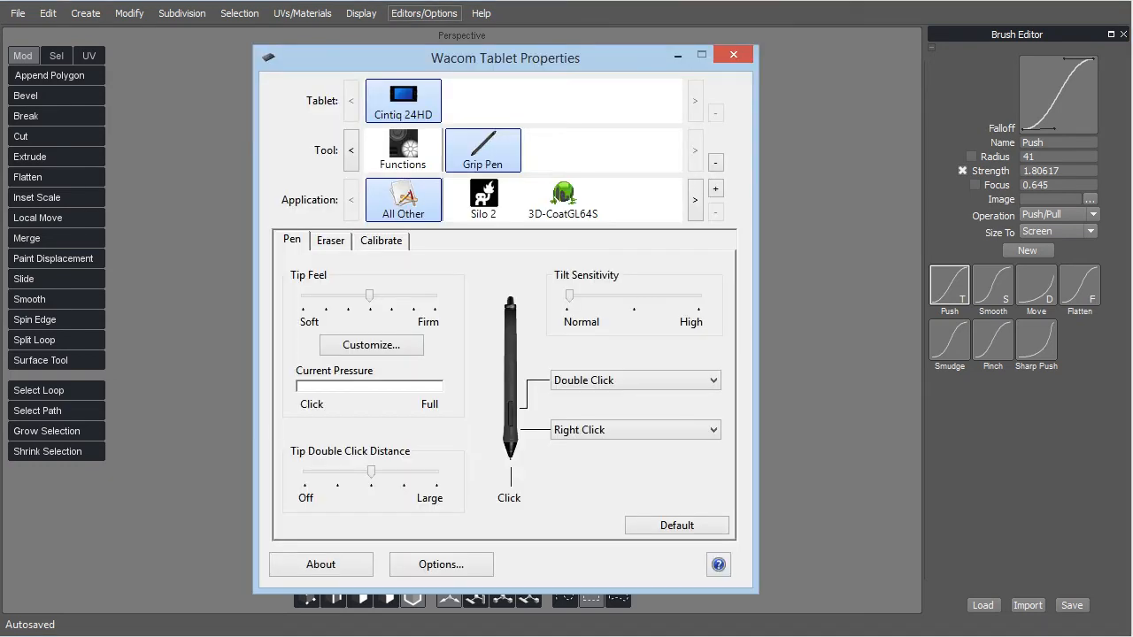
click(407, 161)
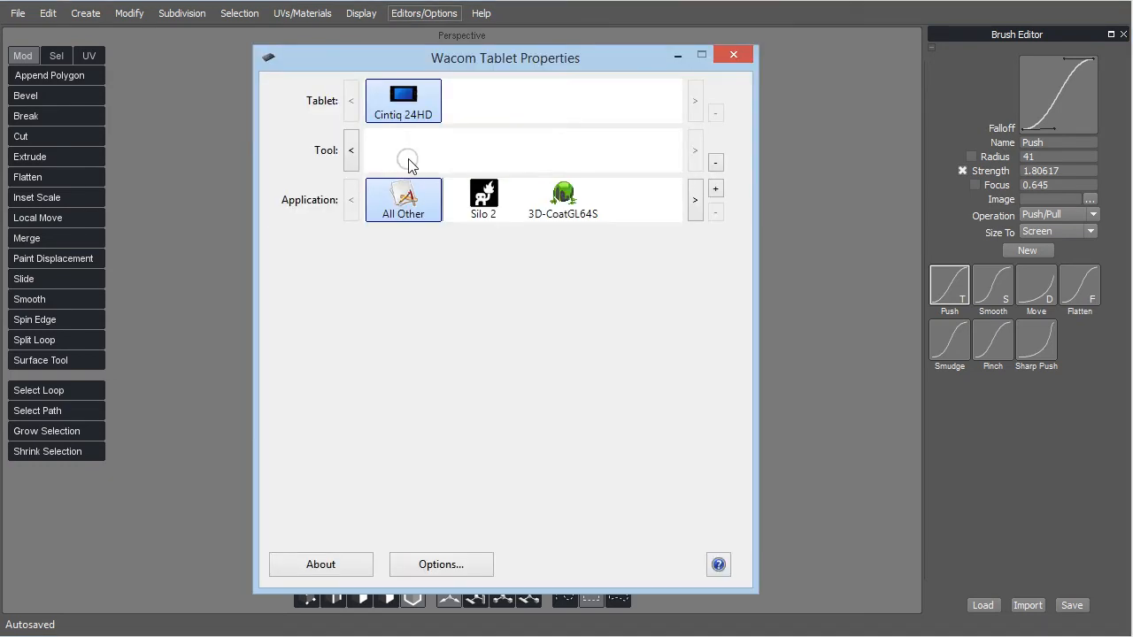
click(481, 195)
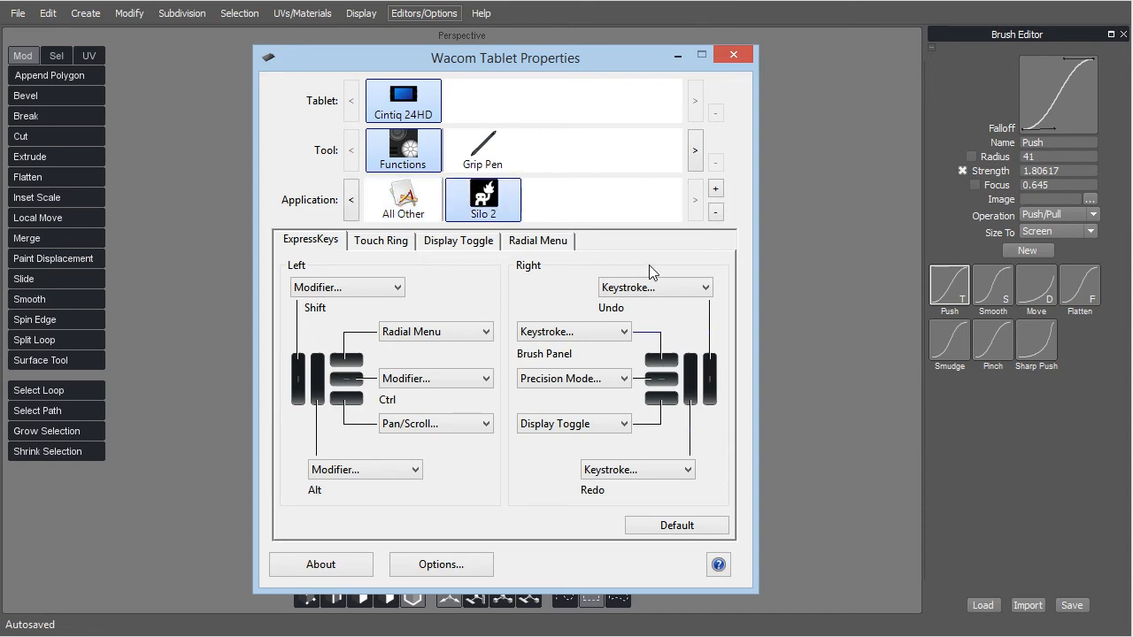
click(542, 244)
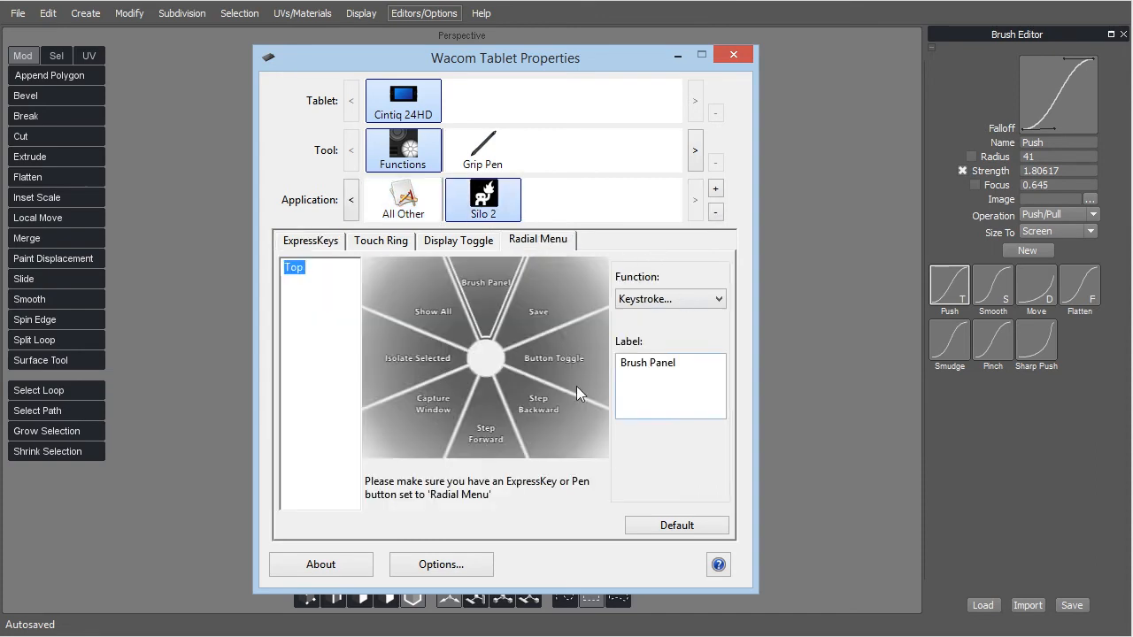
Relabel the radial menu's Capture Window slice as "Hide Selection"
click(430, 410)
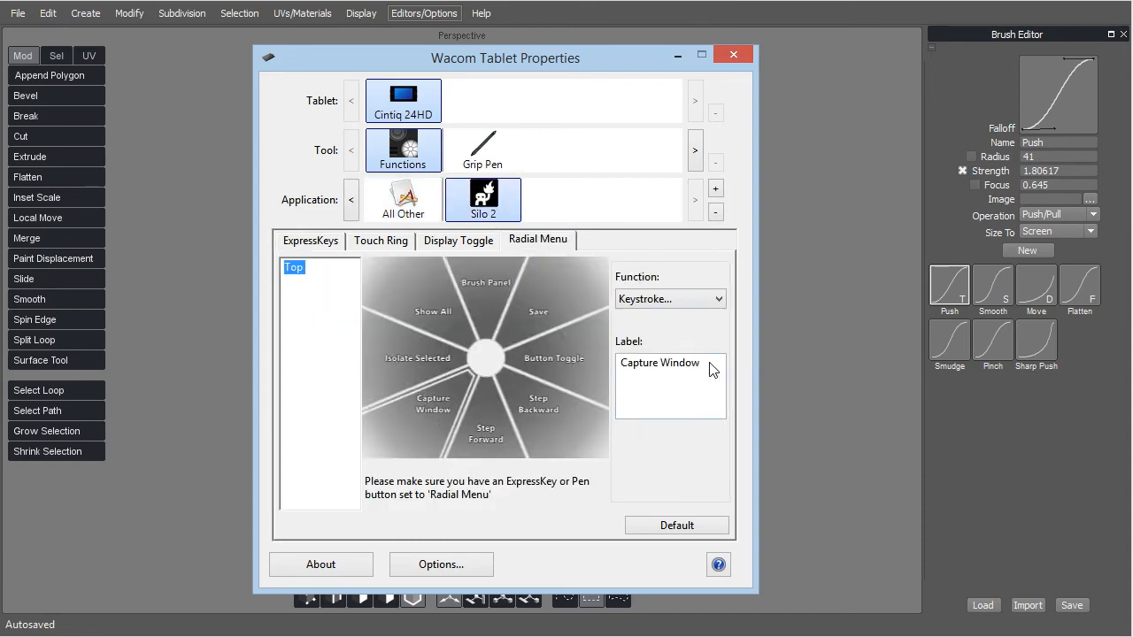
drag(713, 370, 601, 348)
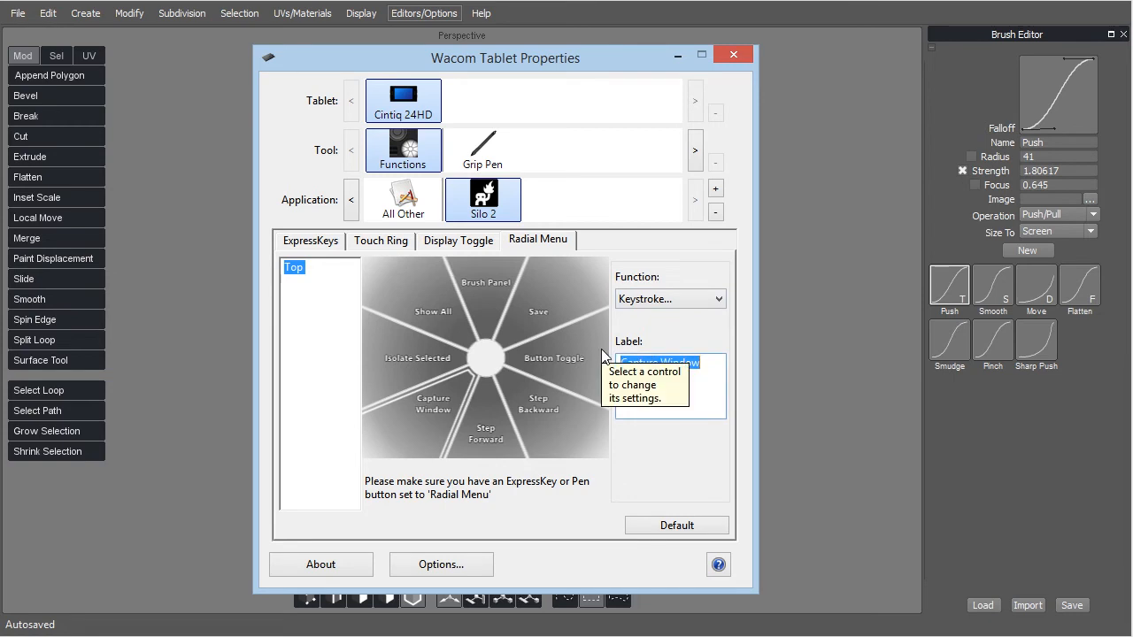
text(Hide Selection)
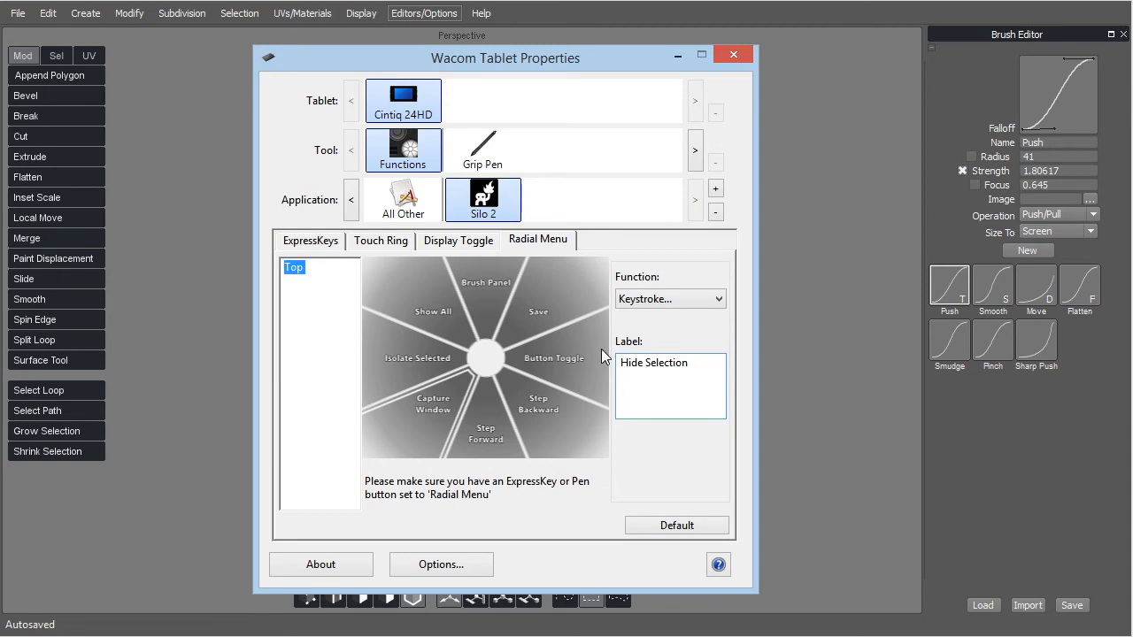
Assign the keystroke h to the Hide Selection slice and close the tablet properties
click(715, 301)
click(689, 343)
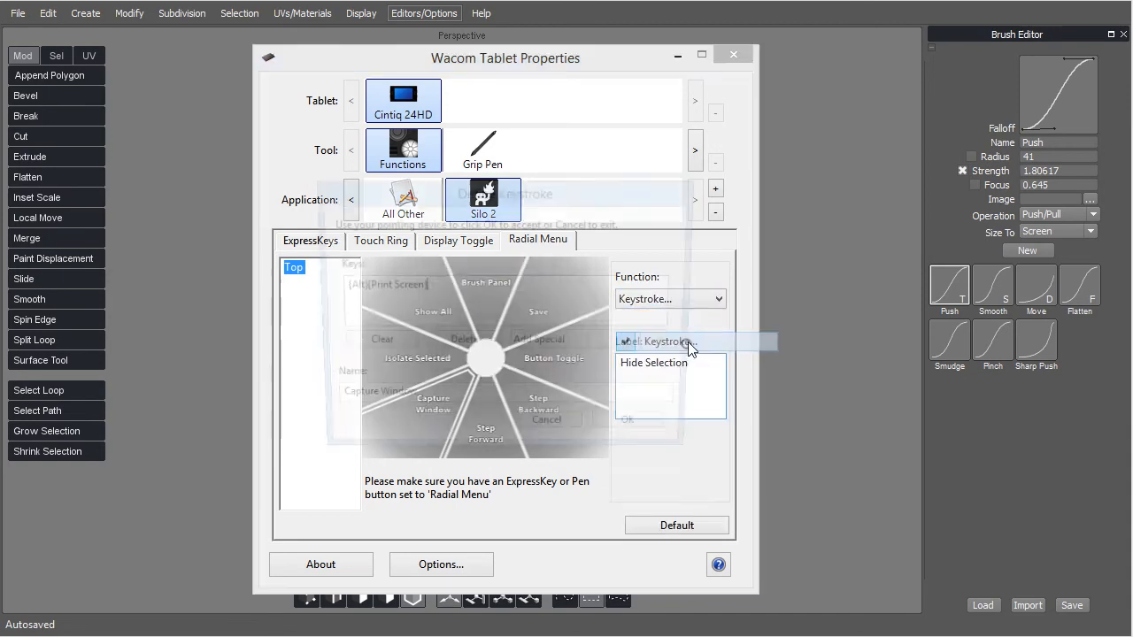
click(392, 341)
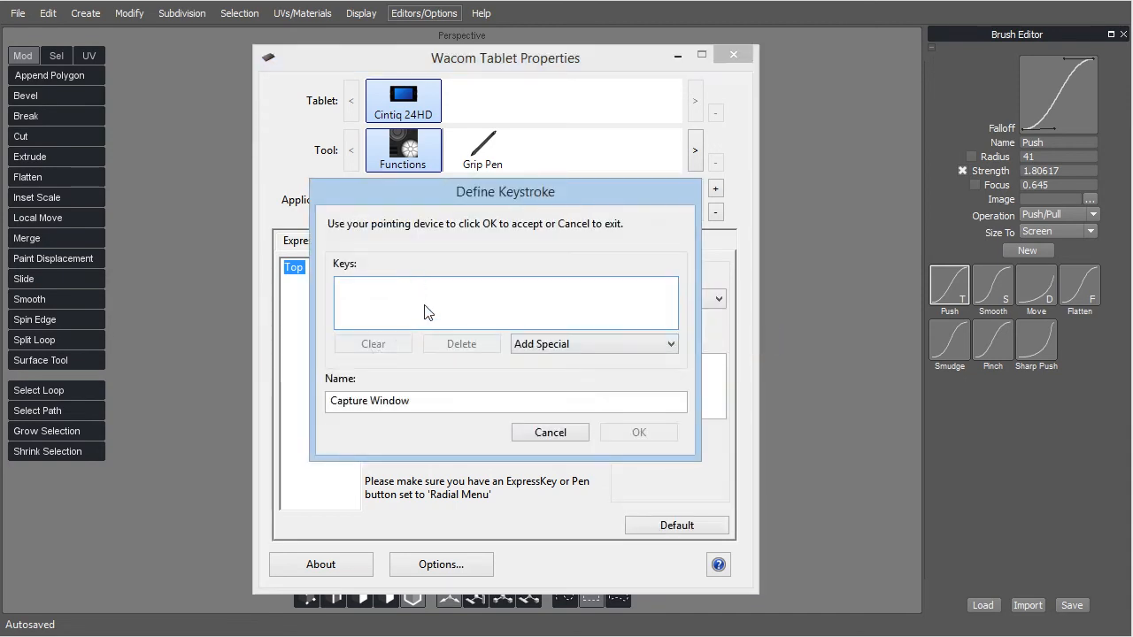
key(h)
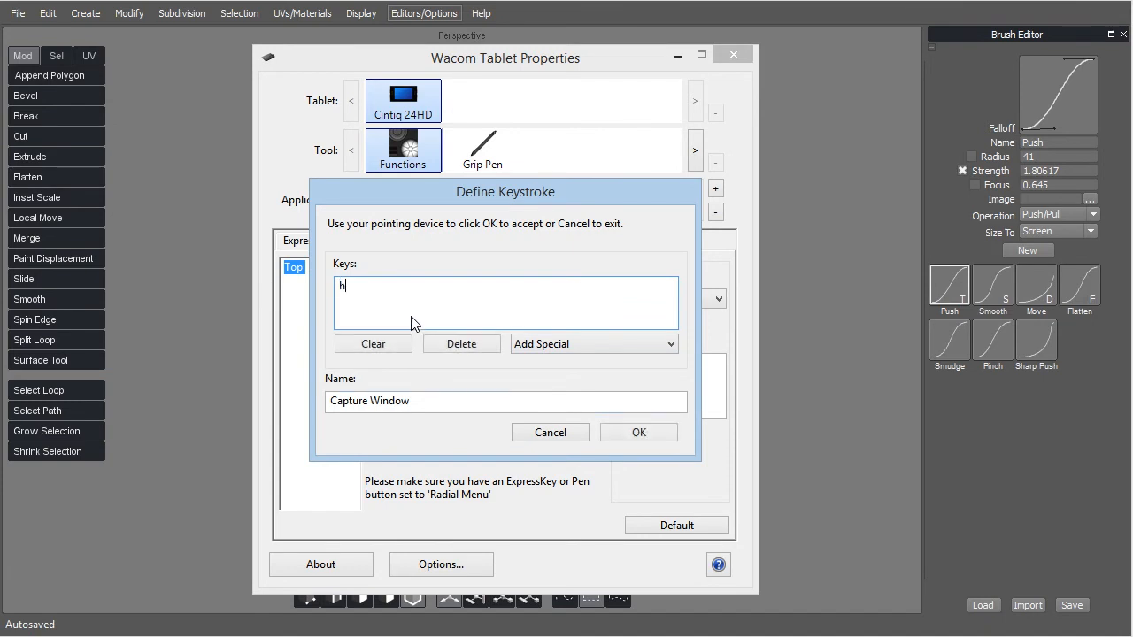
click(655, 429)
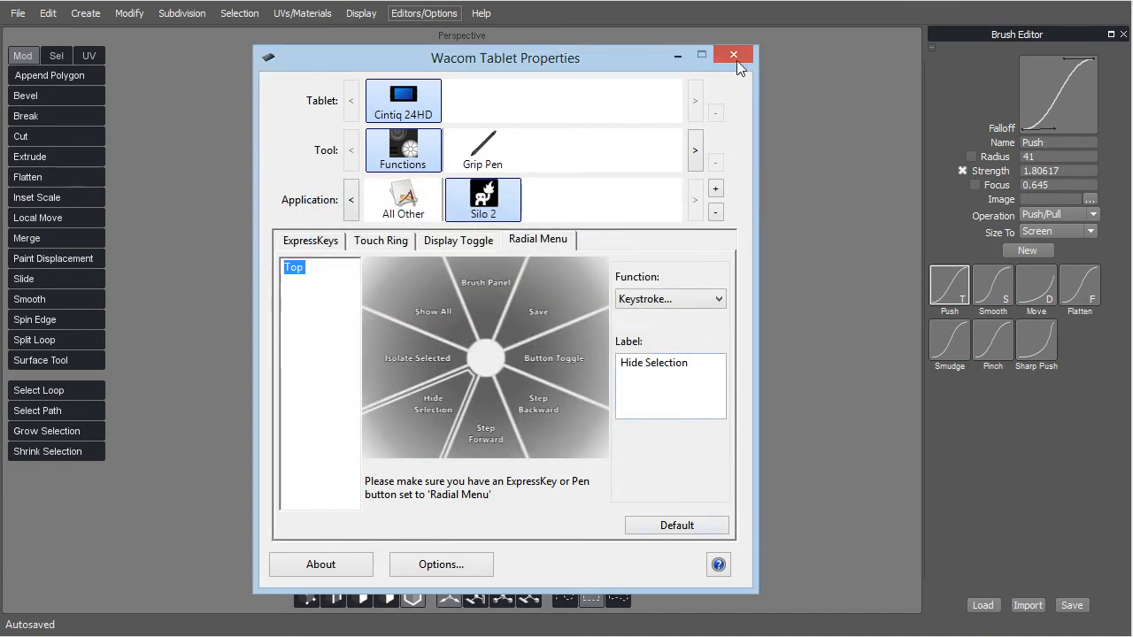
click(734, 57)
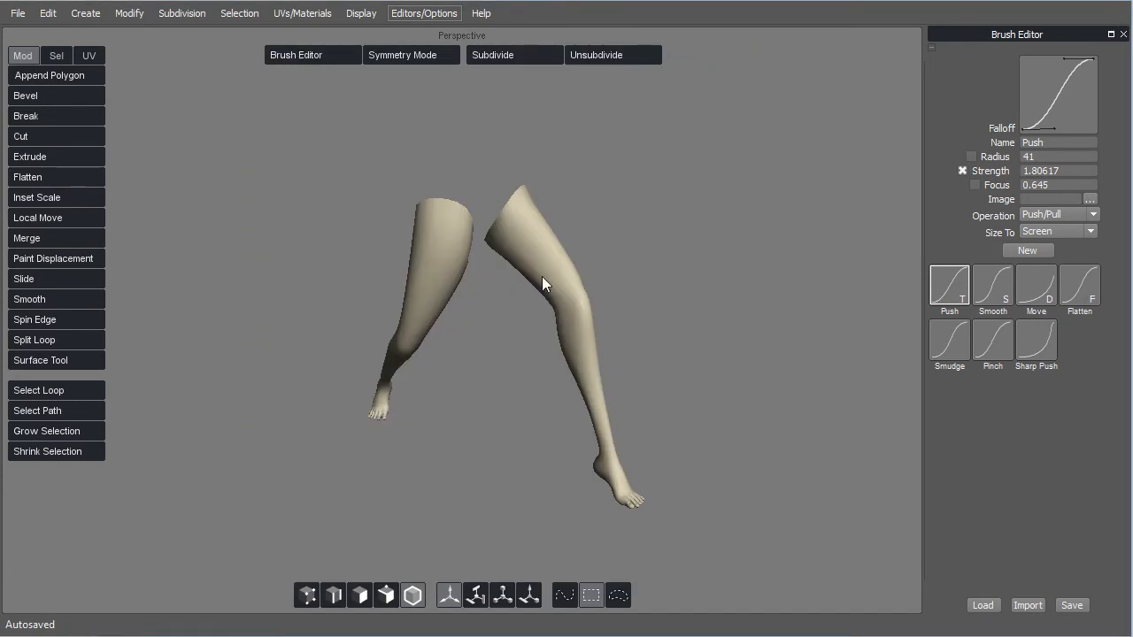
Try the radial menu's Hide Selection on the legs and show all objects again
click(567, 284)
right_click(595, 289)
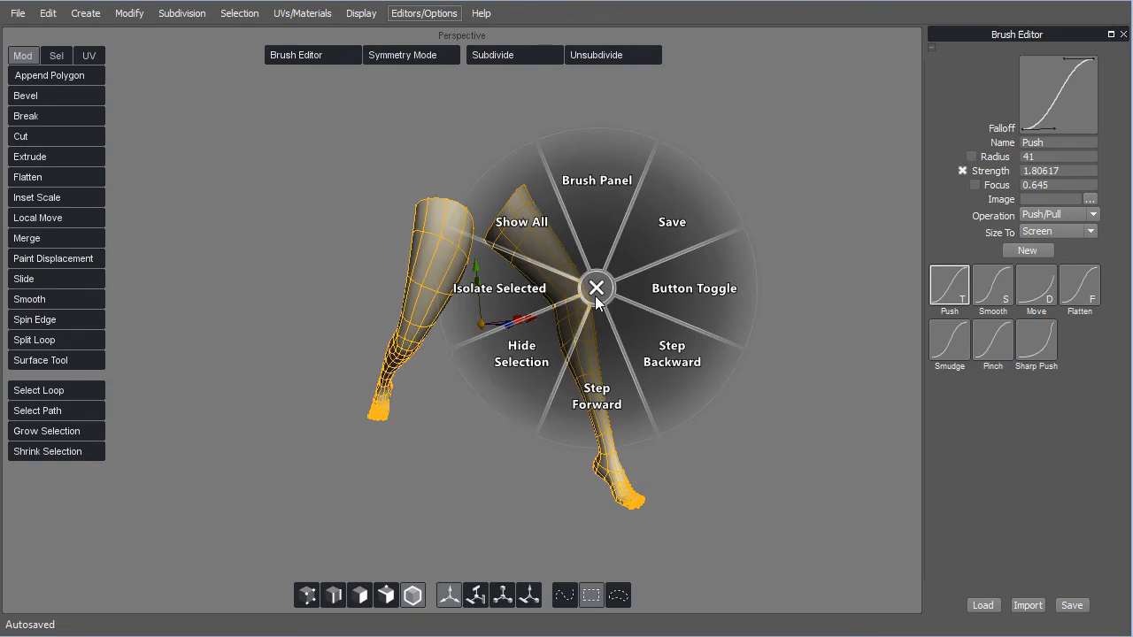
click(529, 368)
click(540, 228)
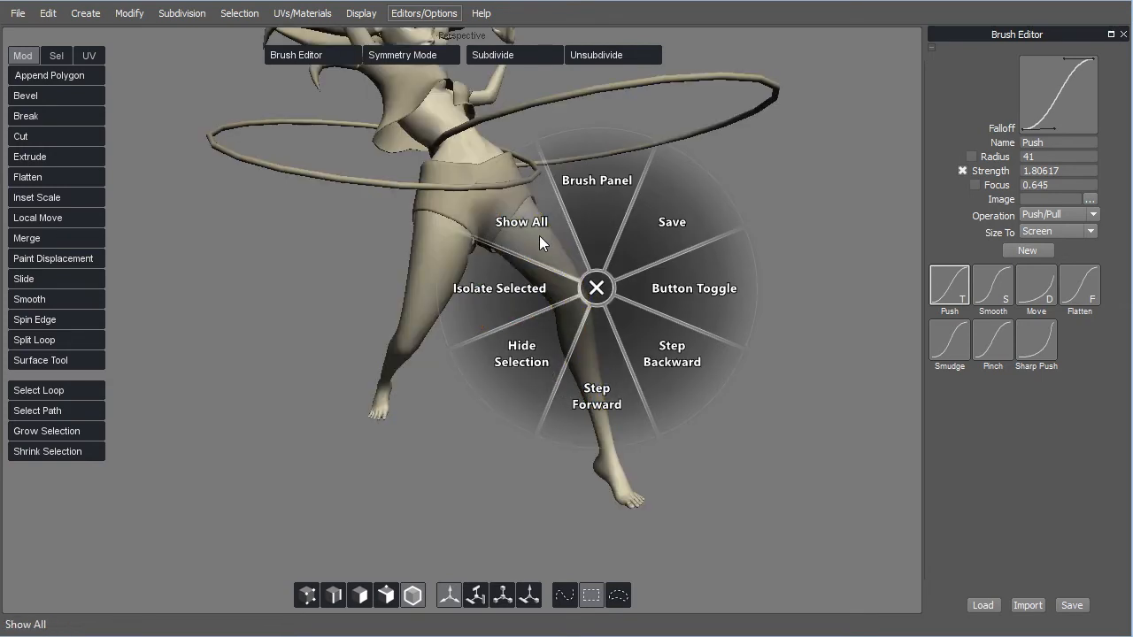
Isolate the legs from the full figure once more and deselect them
click(416, 301)
right_click(516, 274)
click(436, 280)
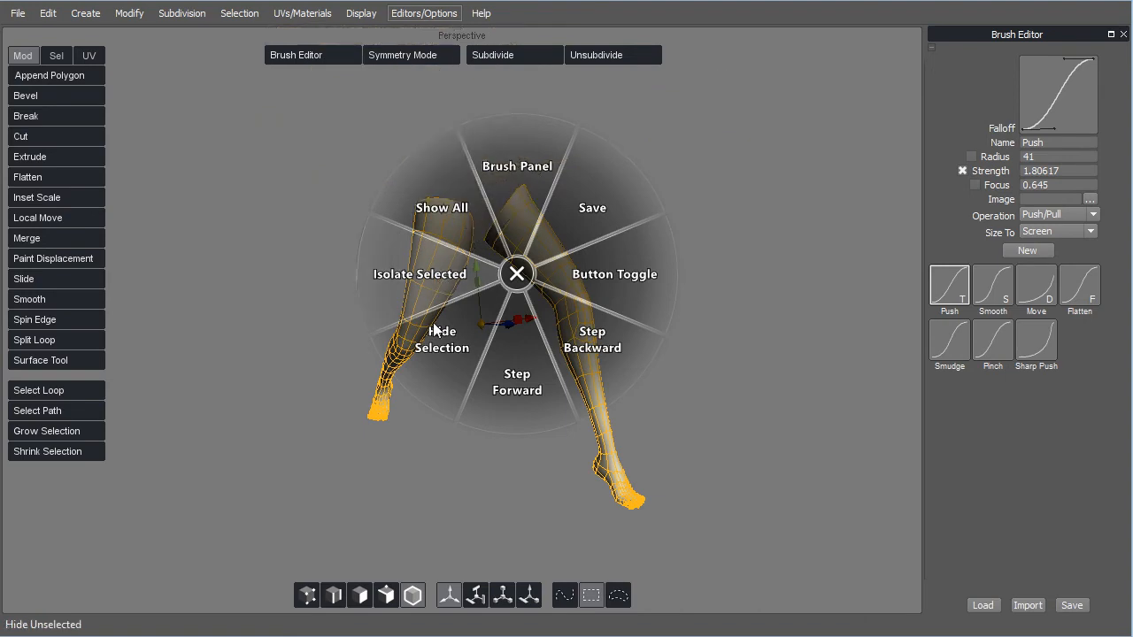
click(687, 334)
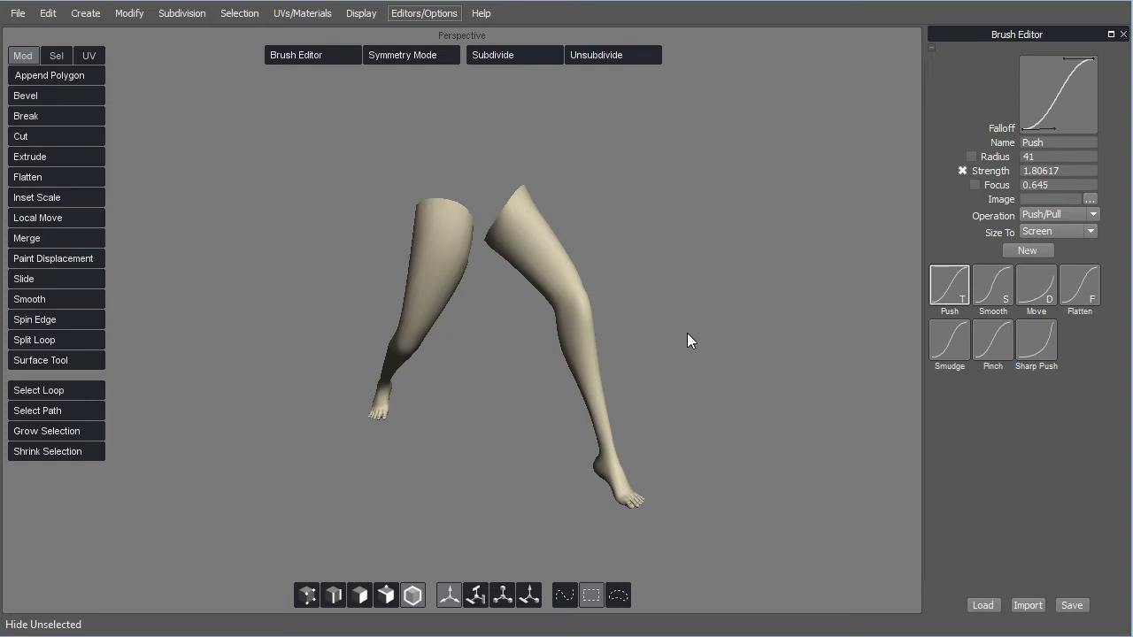
Select the legs and start Paint Displacement on them
mouse_move(657, 372)
middle_down()
mouse_move(757, 402)
mouse_move(732, 432)
mouse_move(682, 382)
mouse_move(646, 376)
middle_up()
click(568, 289)
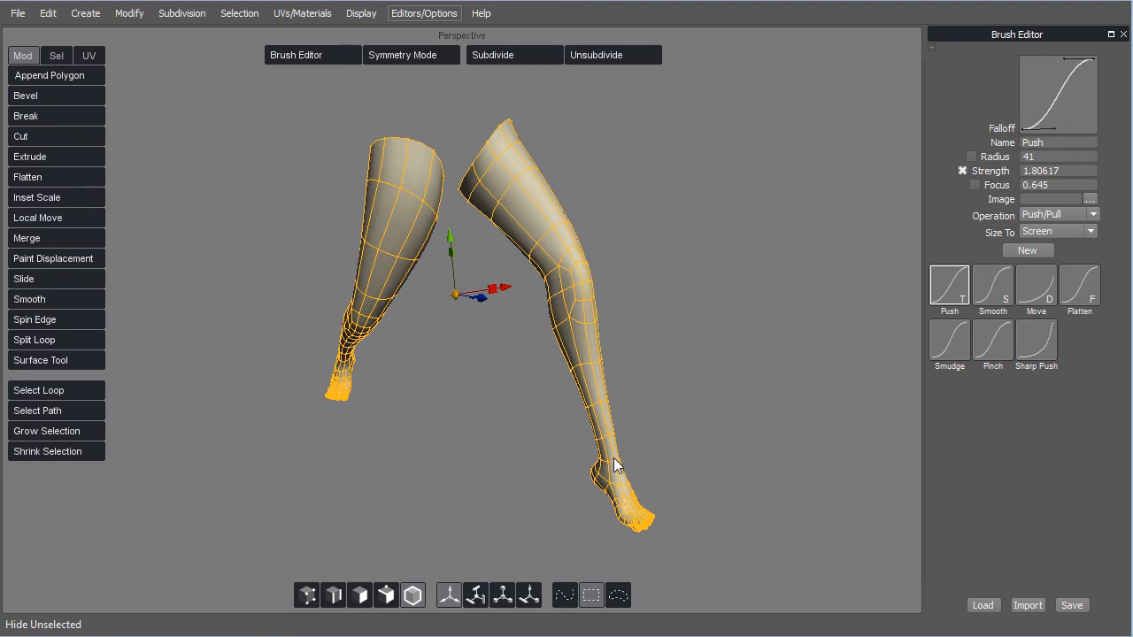
mouse_move(616, 464)
middle_down()
mouse_move(678, 405)
mouse_move(696, 409)
mouse_move(540, 421)
mouse_move(593, 431)
mouse_move(629, 381)
mouse_move(604, 425)
mouse_move(666, 431)
mouse_move(634, 425)
mouse_move(554, 367)
middle_up()
click(98, 260)
Set the Push brush radius to 32 and subdivide the legs mesh
mouse_move(681, 383)
middle_down()
mouse_move(739, 392)
mouse_move(681, 351)
middle_up()
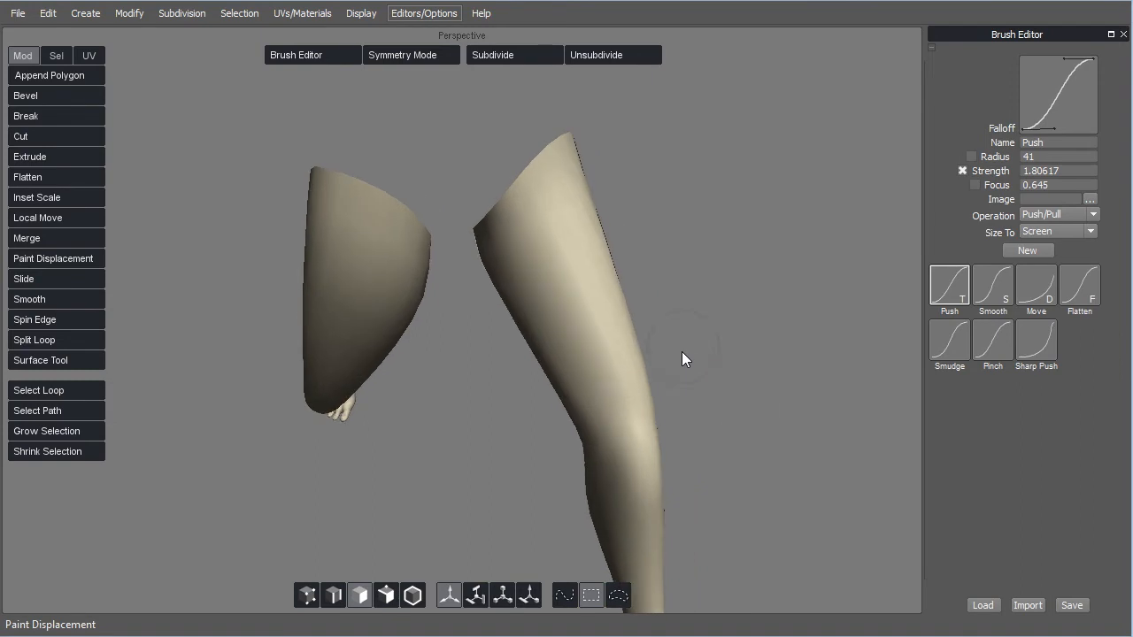
middle_drag(687, 398, 642, 387)
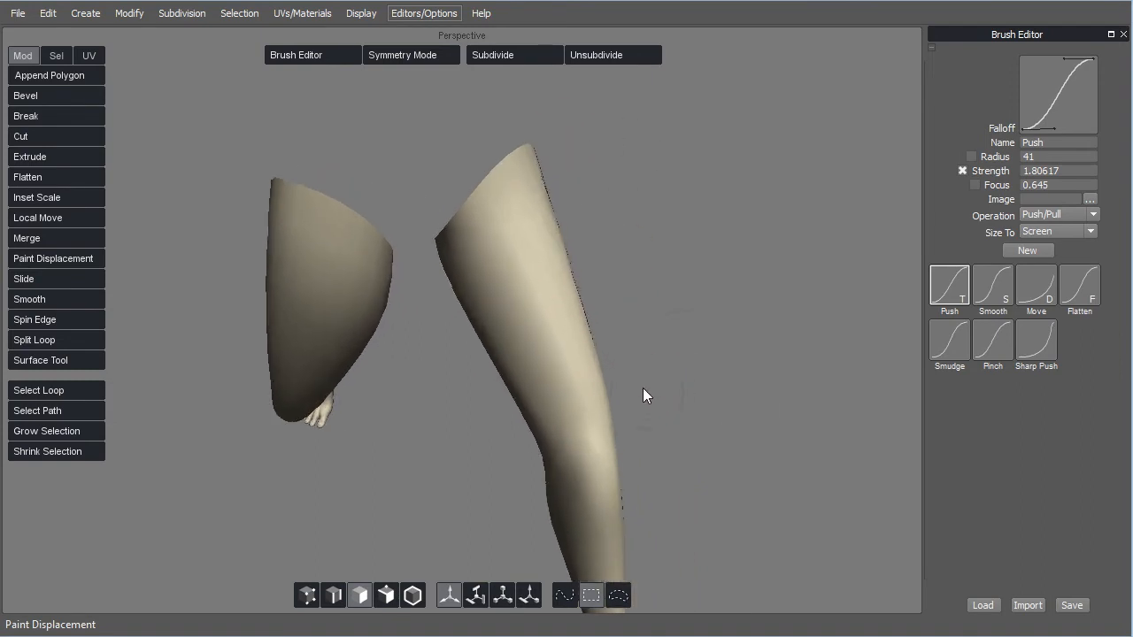
middle_drag(530, 312, 522, 313)
middle_drag(680, 394, 630, 296)
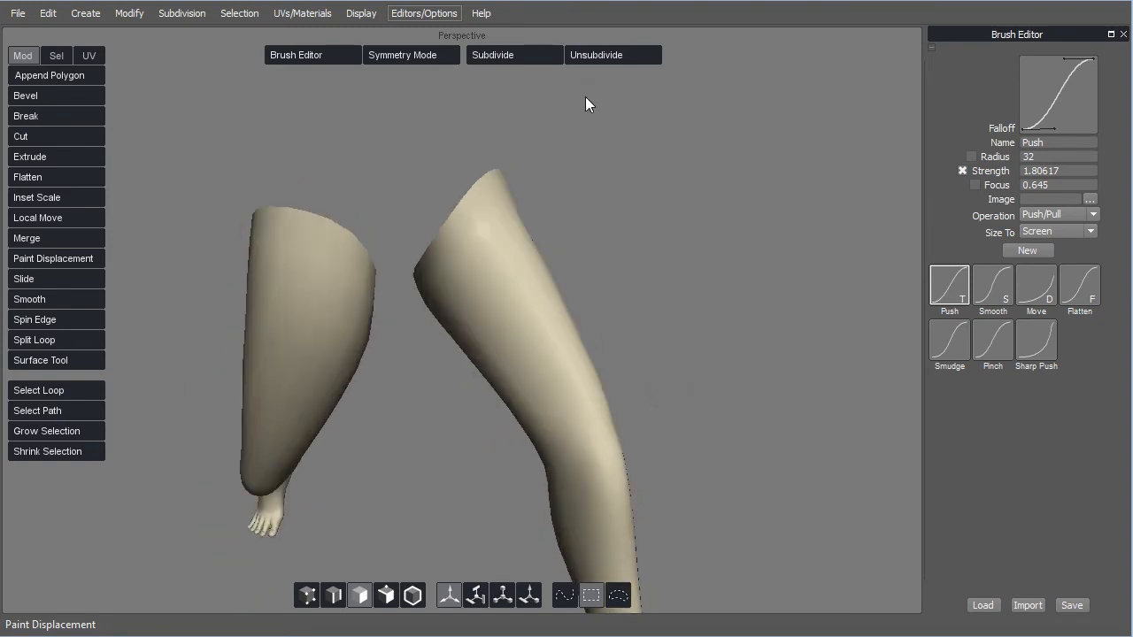
click(528, 58)
Set the Push brush to radius 41 and strength 1.79615 for painting displacement on the subdivided thigh
middle_drag(647, 334, 561, 316)
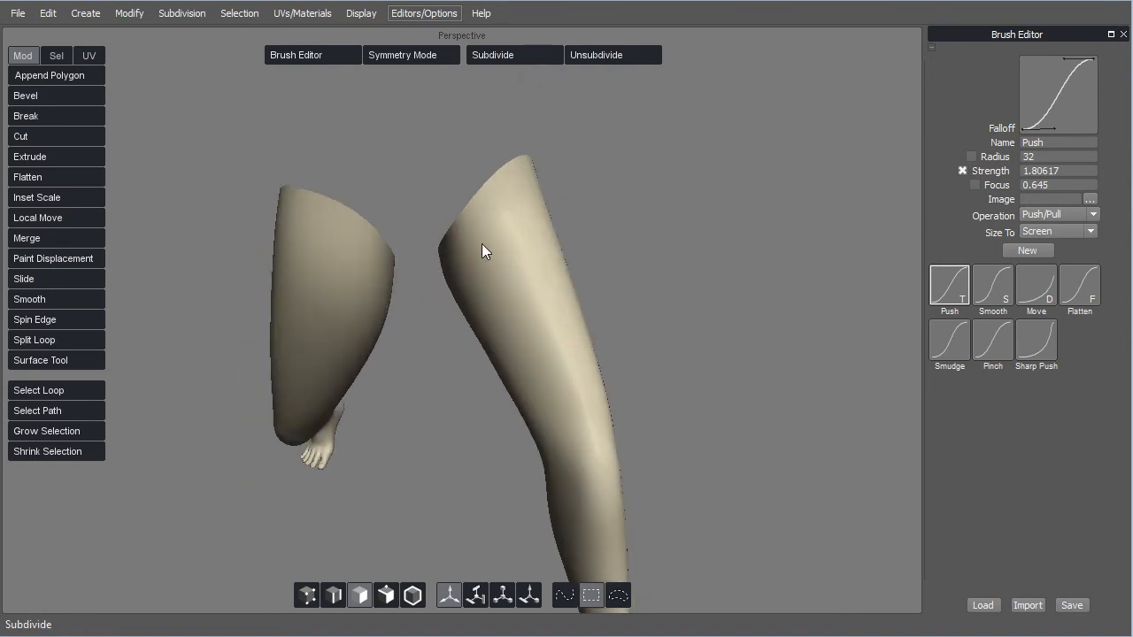
mouse_move(692, 403)
middle_down()
mouse_move(744, 339)
mouse_move(690, 403)
mouse_move(679, 396)
middle_up()
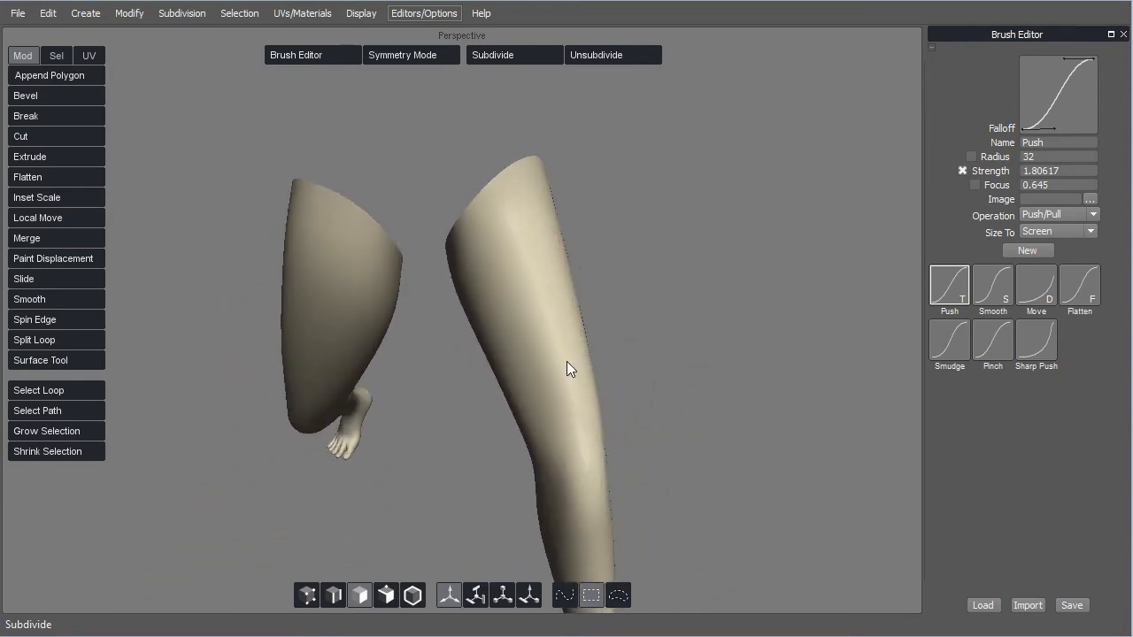
middle_drag(685, 414, 619, 379)
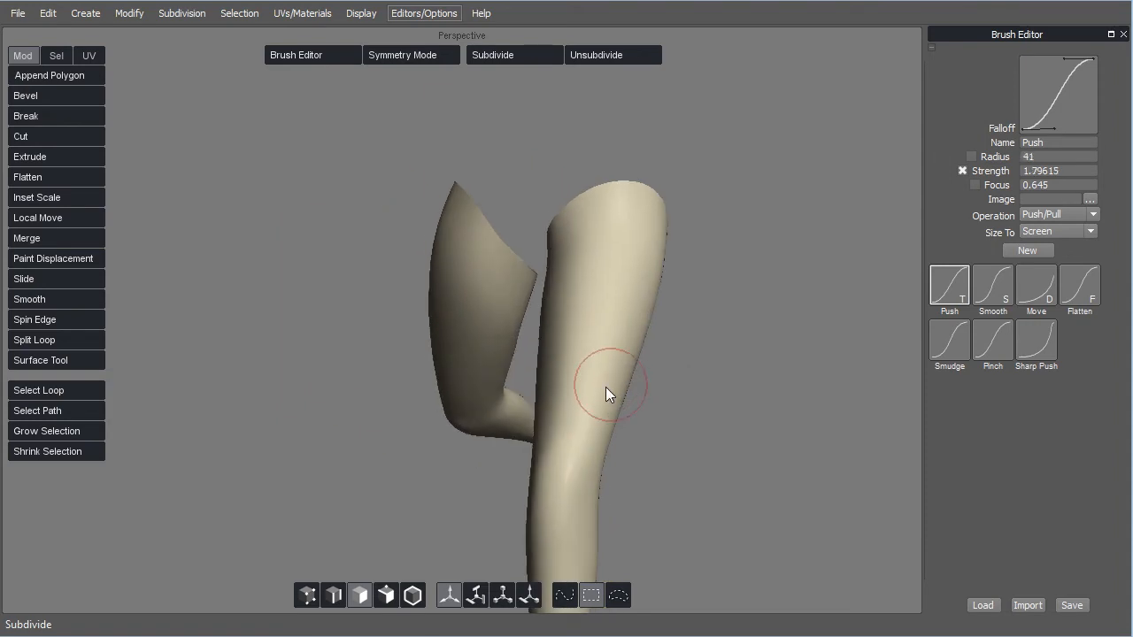
middle_drag(678, 428, 743, 442)
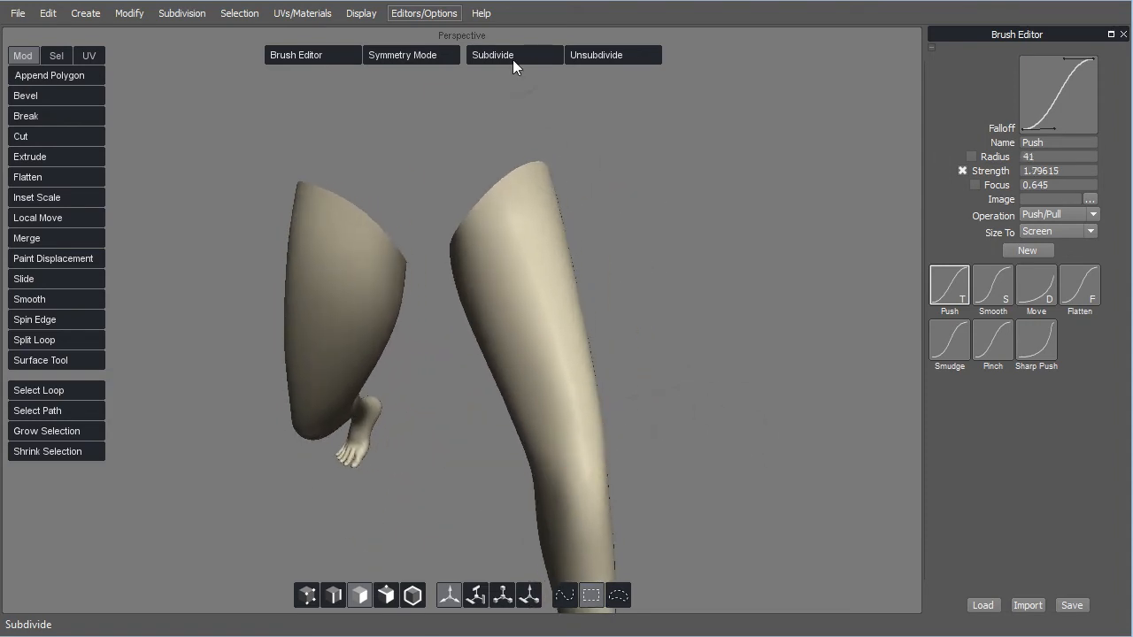
mouse_move(693, 402)
alt+right_down()
mouse_move(620, 423)
mouse_move(692, 416)
mouse_move(698, 391)
alt+right_up()
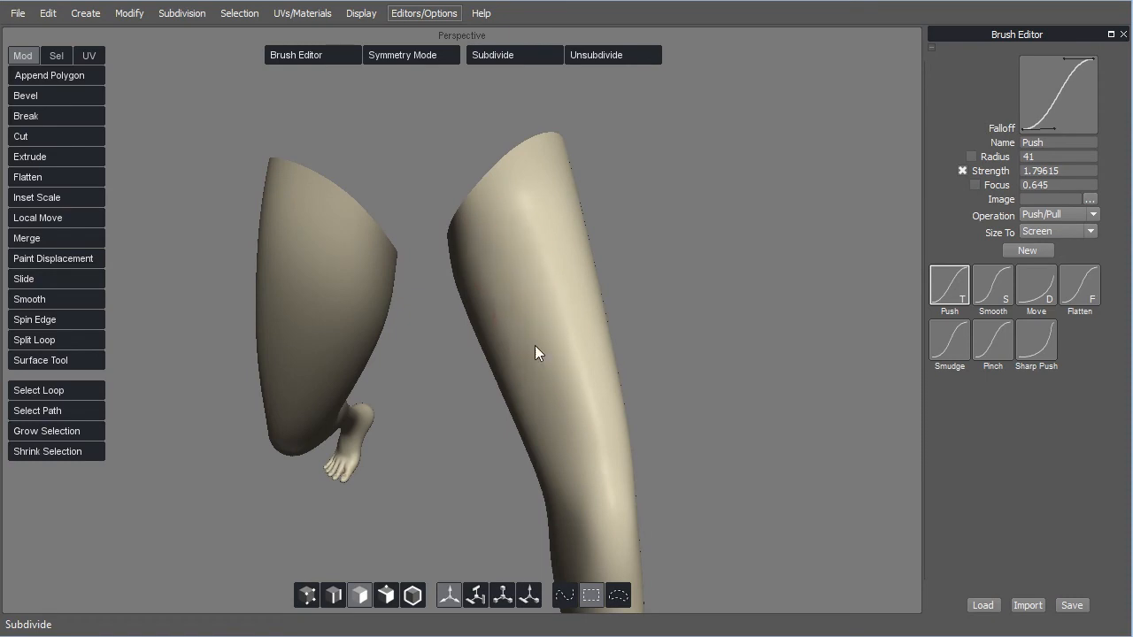
mouse_move(672, 429)
alt+mouse_down()
mouse_move(698, 448)
mouse_move(733, 392)
mouse_move(739, 434)
mouse_move(680, 418)
alt+mouse_up()
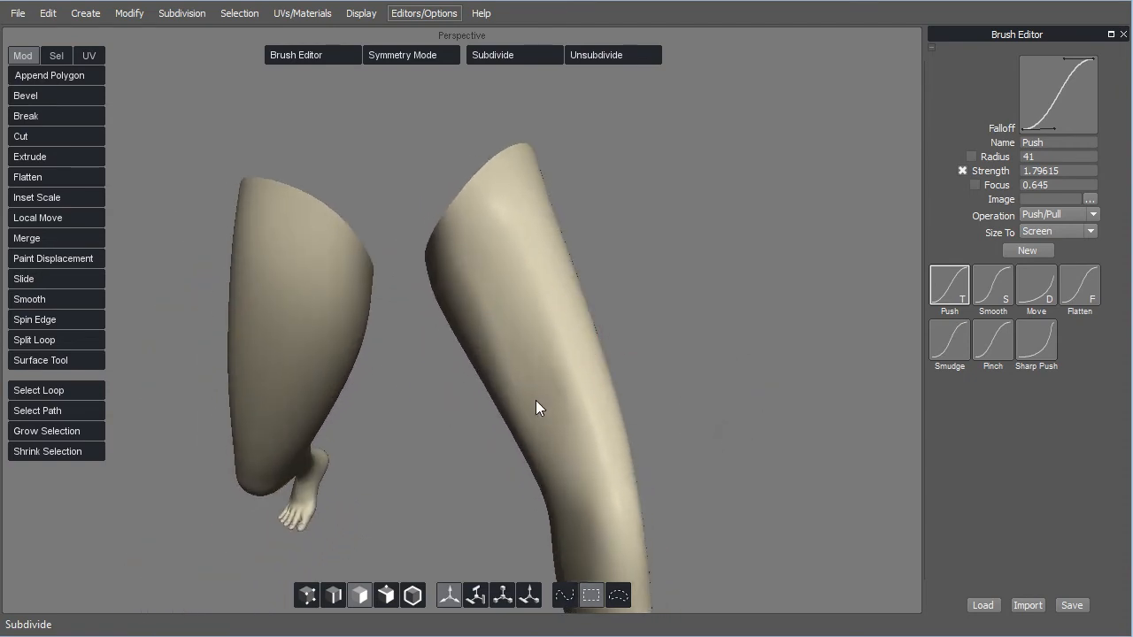
alt+drag(750, 419, 588, 412)
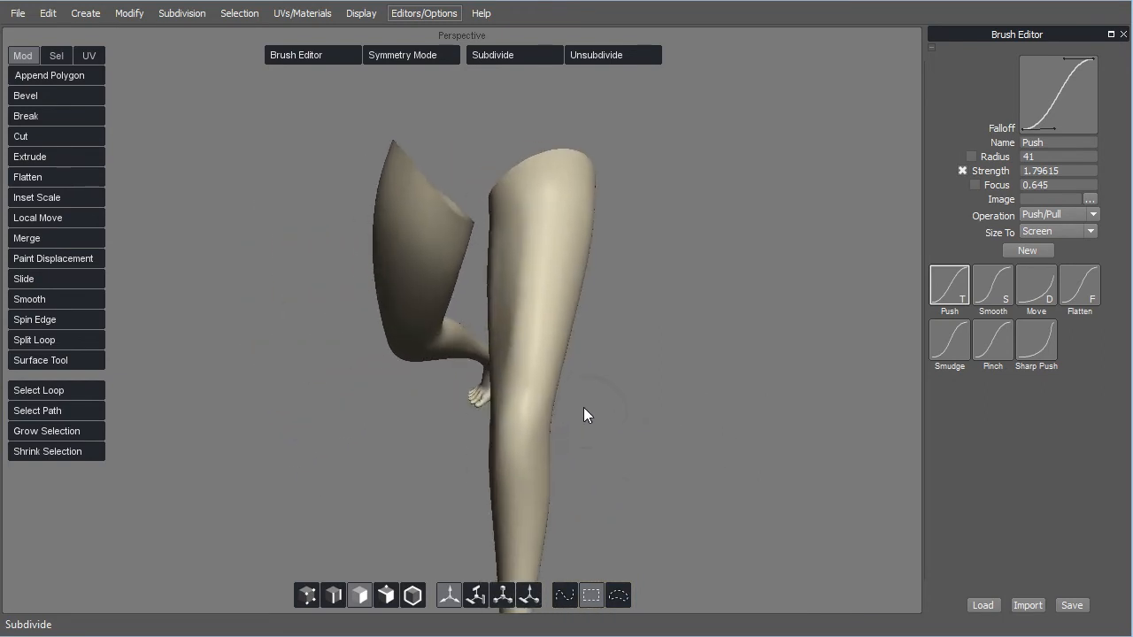
Set the Push brush to radius 47 and strength 2.13829 and shape the broad muscle forms of the front leg's thigh
alt+right_drag(588, 413, 593, 380)
key(bracketright)
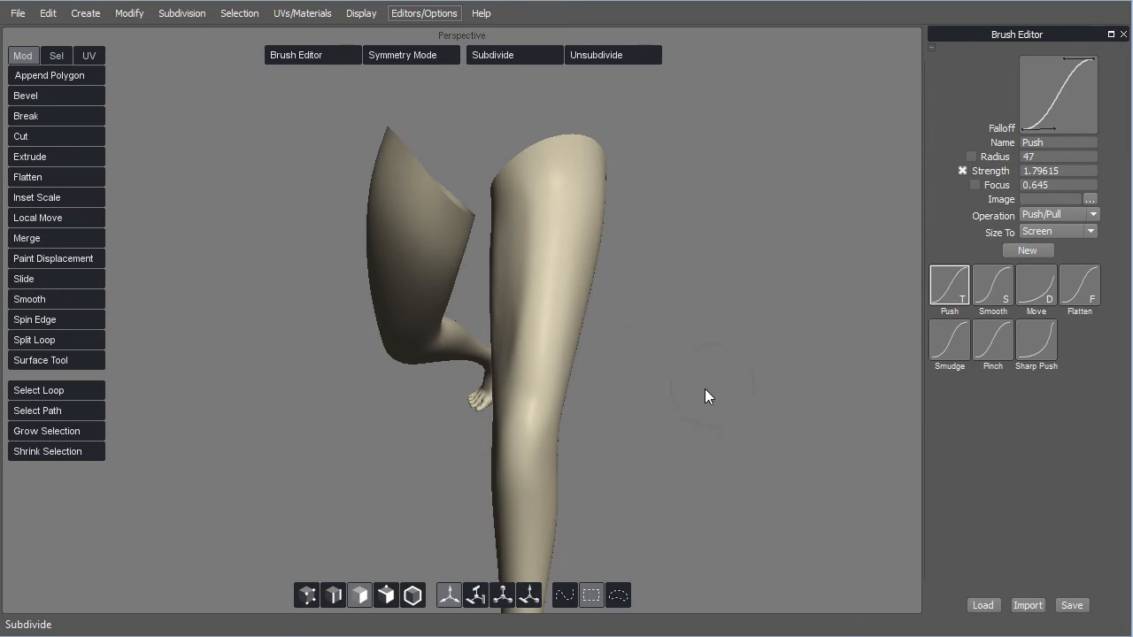
alt+drag(711, 387, 587, 351)
mouse_move(611, 422)
alt+mouse_down()
mouse_move(548, 443)
mouse_move(617, 432)
alt+mouse_up()
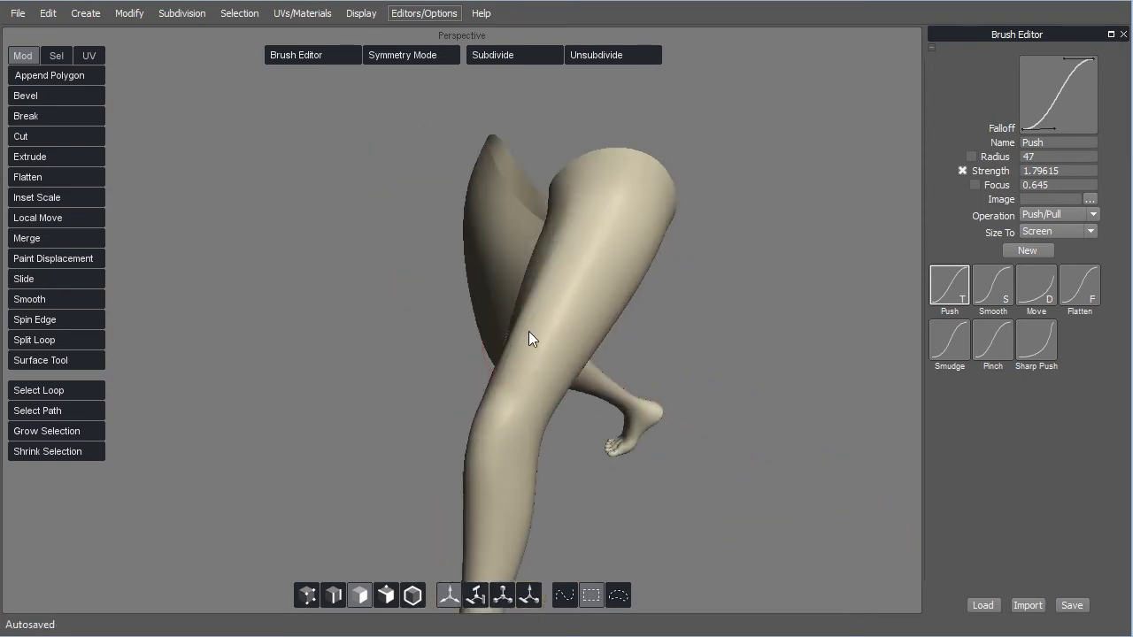
mouse_move(533, 370)
alt+mouse_down()
mouse_move(689, 343)
mouse_move(553, 378)
mouse_move(484, 450)
mouse_move(539, 460)
mouse_move(564, 430)
mouse_move(594, 419)
mouse_move(588, 404)
alt+mouse_up()
middle_drag(527, 328, 527, 278)
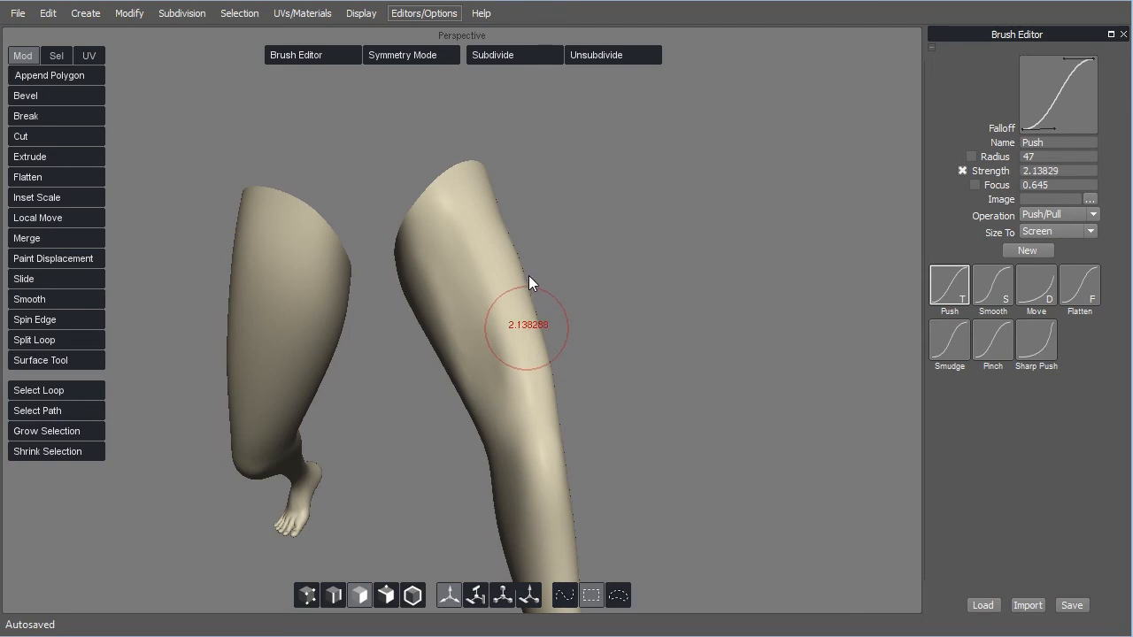
Carve the muscle contours along the inner thigh with the Push brush at radius 19 and strength 2.17406
mouse_move(588, 322)
alt+mouse_down()
mouse_move(606, 341)
mouse_move(534, 321)
alt+mouse_up()
middle_drag(465, 282, 438, 292)
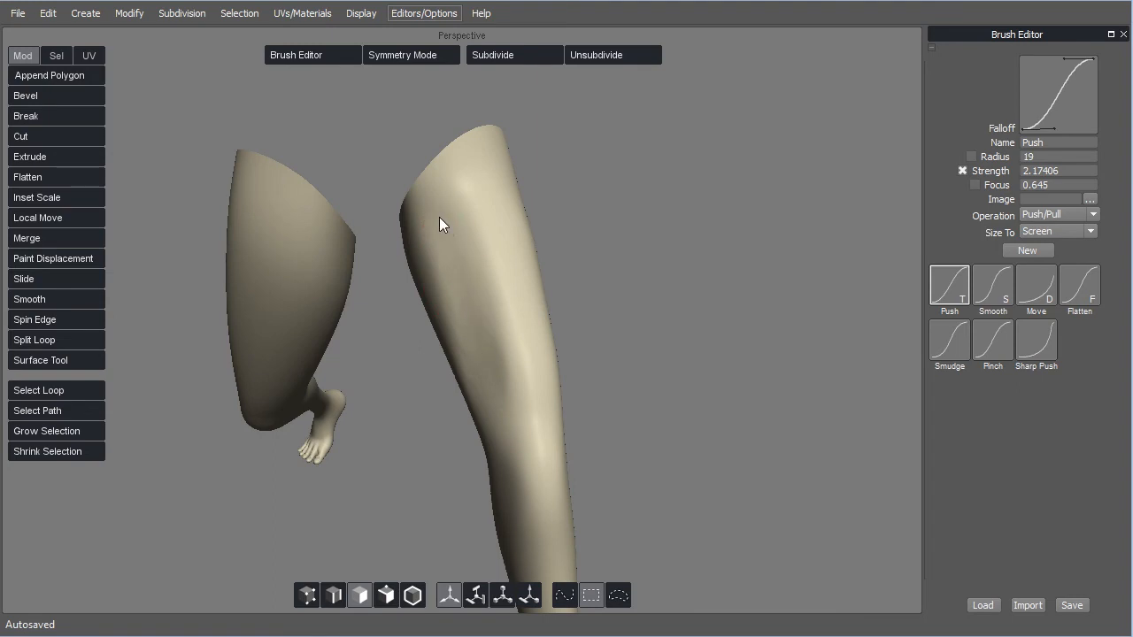
alt+drag(735, 425, 582, 345)
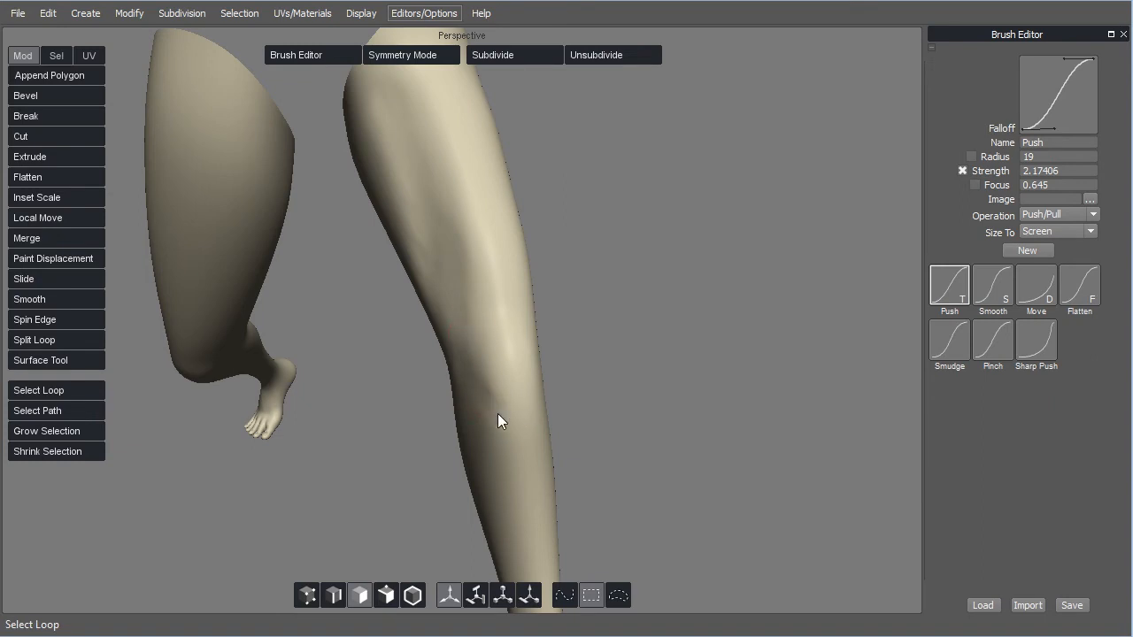
Sculpt the kneecap and the forms around it with the Push brush at radius 13
alt+drag(678, 403, 538, 422)
middle_drag(515, 406, 513, 406)
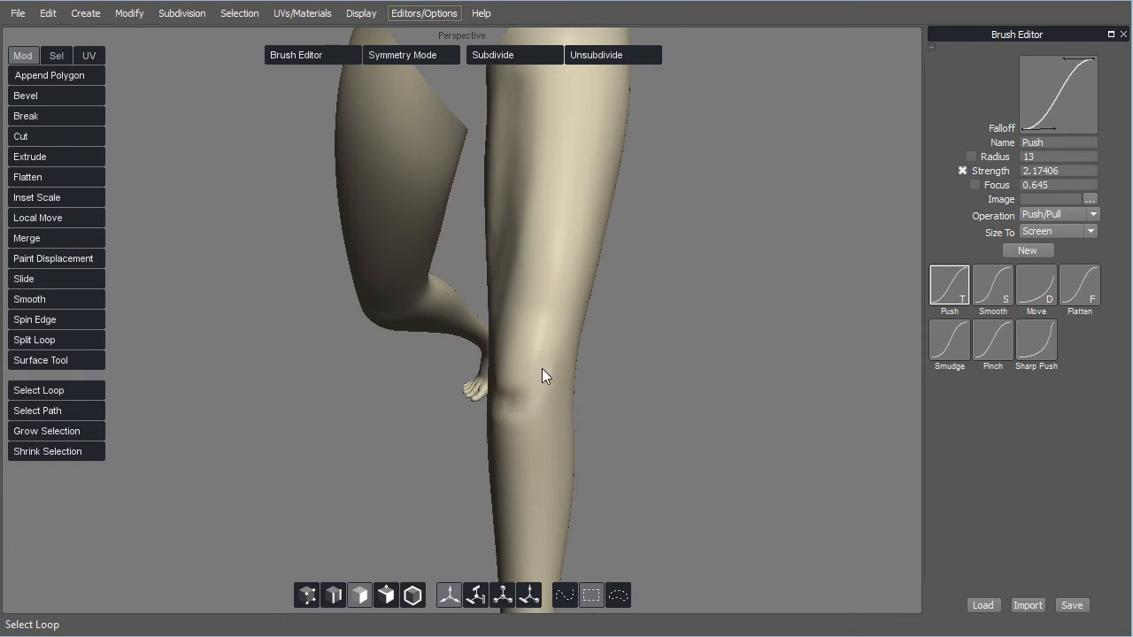
alt+drag(637, 389, 561, 383)
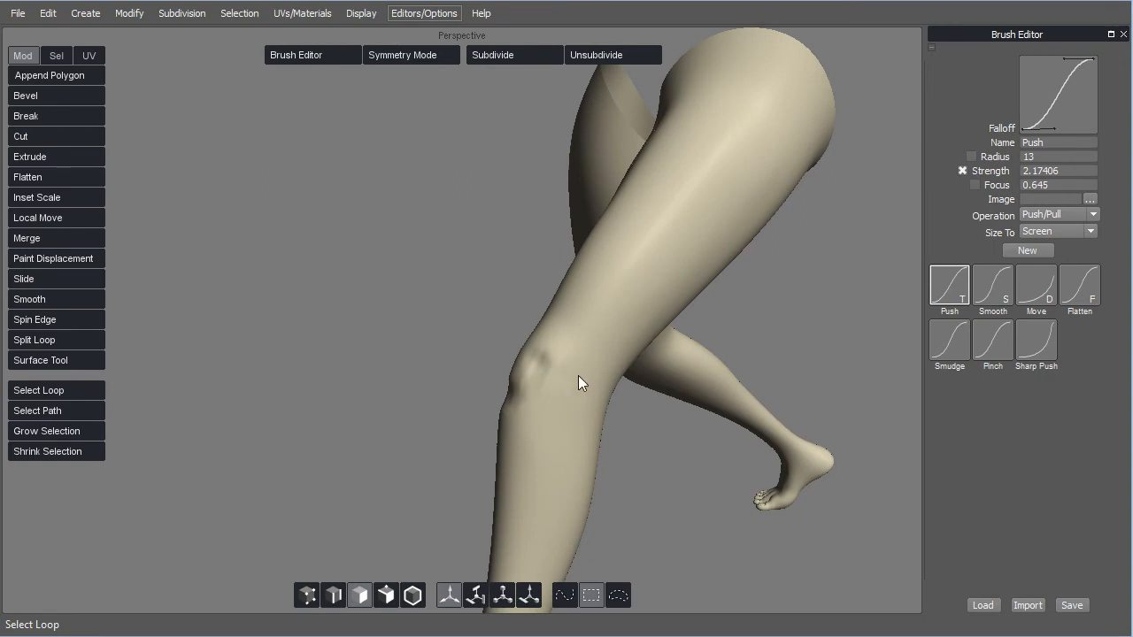
middle_drag(502, 442, 509, 341)
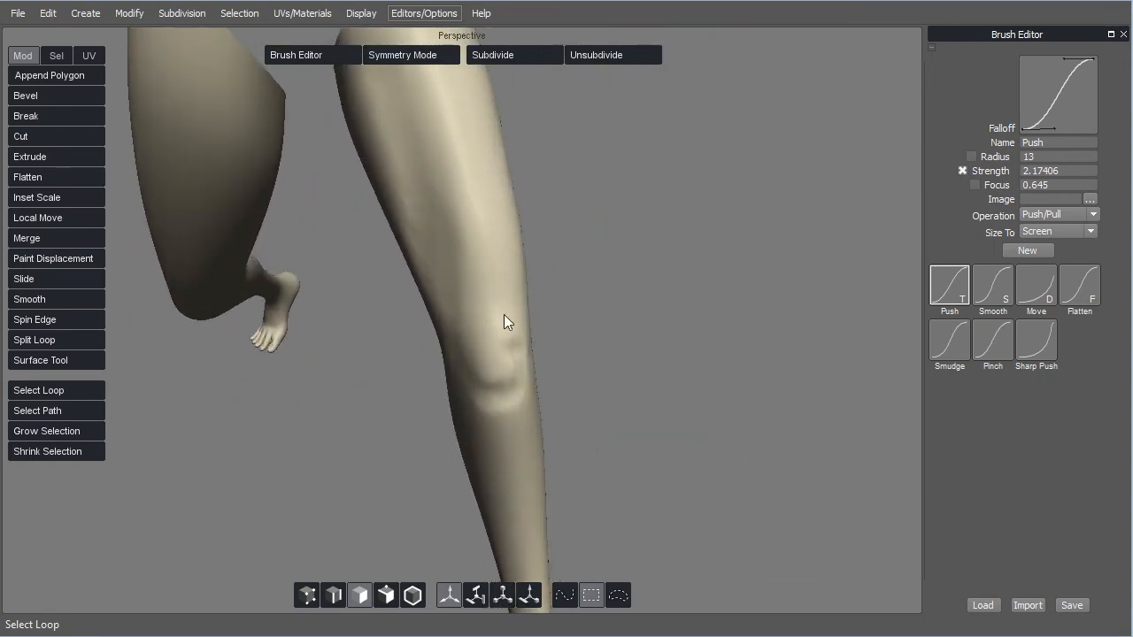
middle_drag(631, 398, 735, 414)
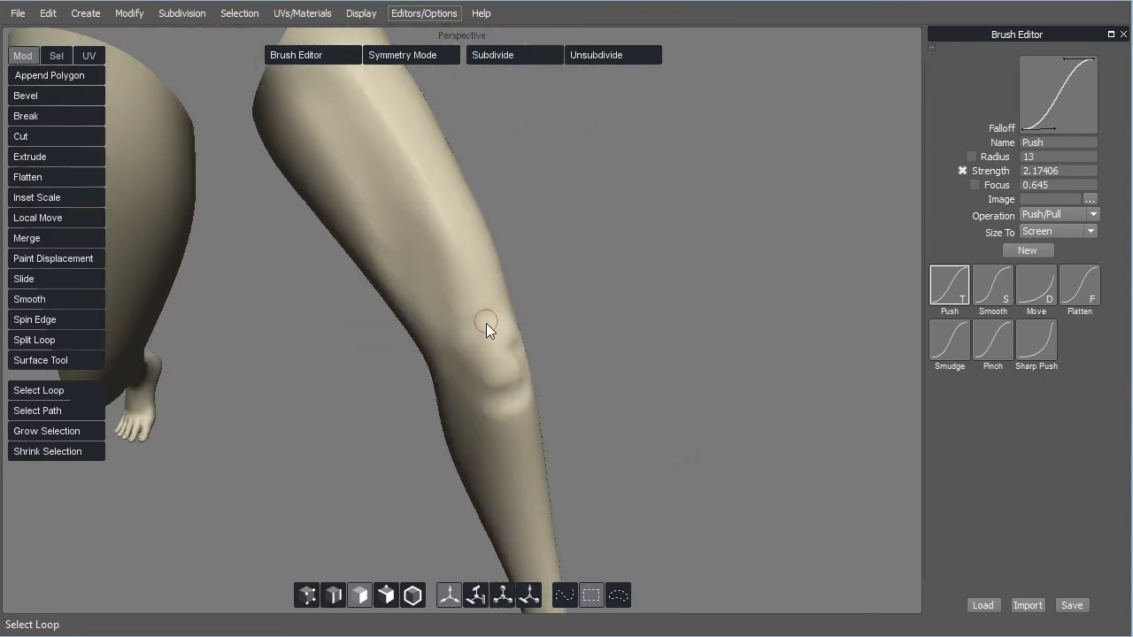
middle_drag(717, 415, 610, 341)
Define the shin and calf muscles below the knee with the Push brush at radius 23 and strength 2.15898
drag(593, 329, 602, 329)
middle_drag(547, 309, 623, 301)
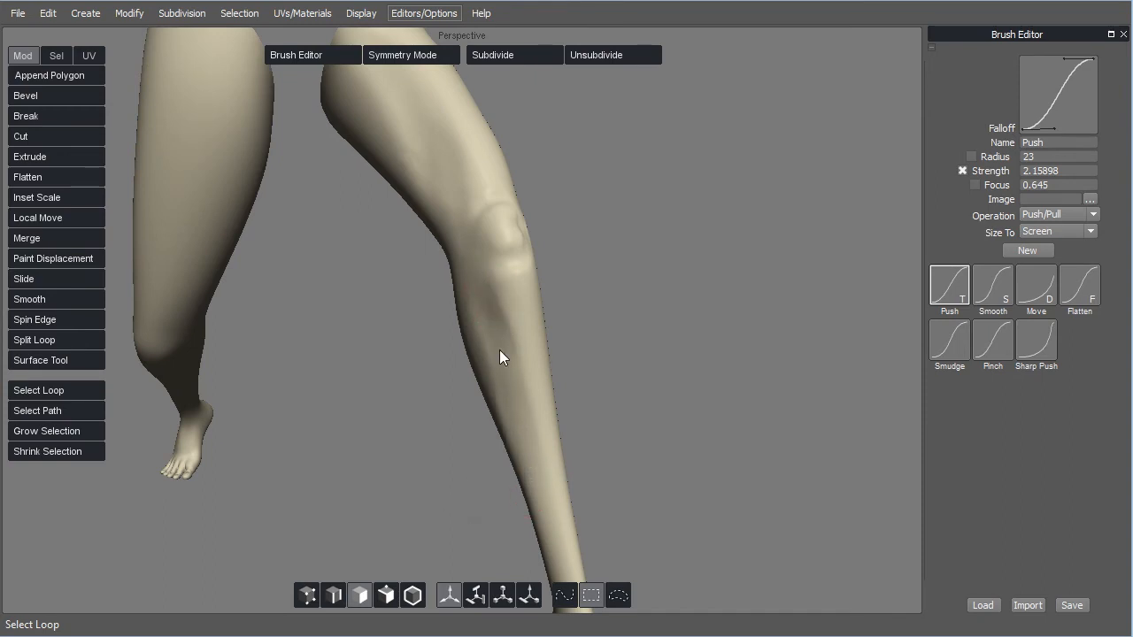
scroll(682, 449, down, 3)
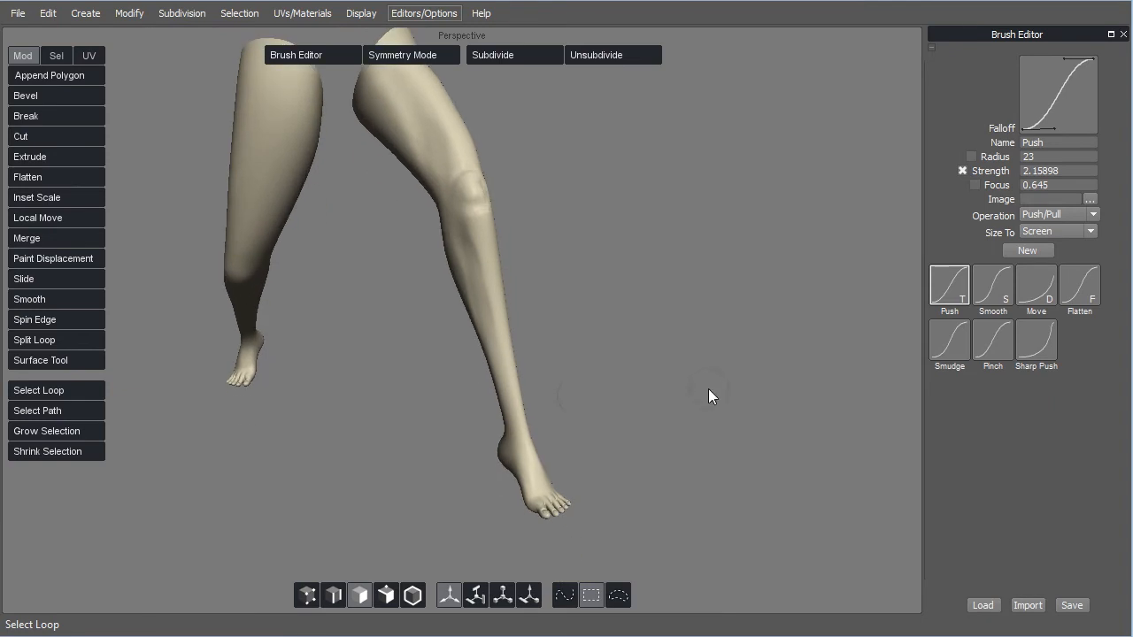
scroll(578, 300, up, 2)
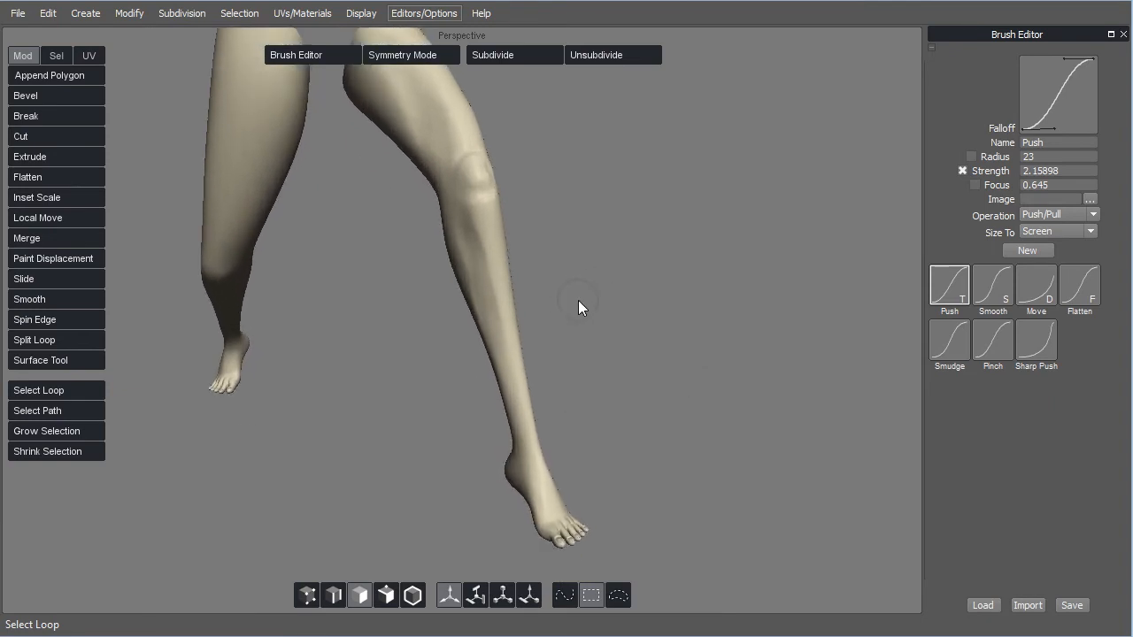
scroll(559, 277, up, 3)
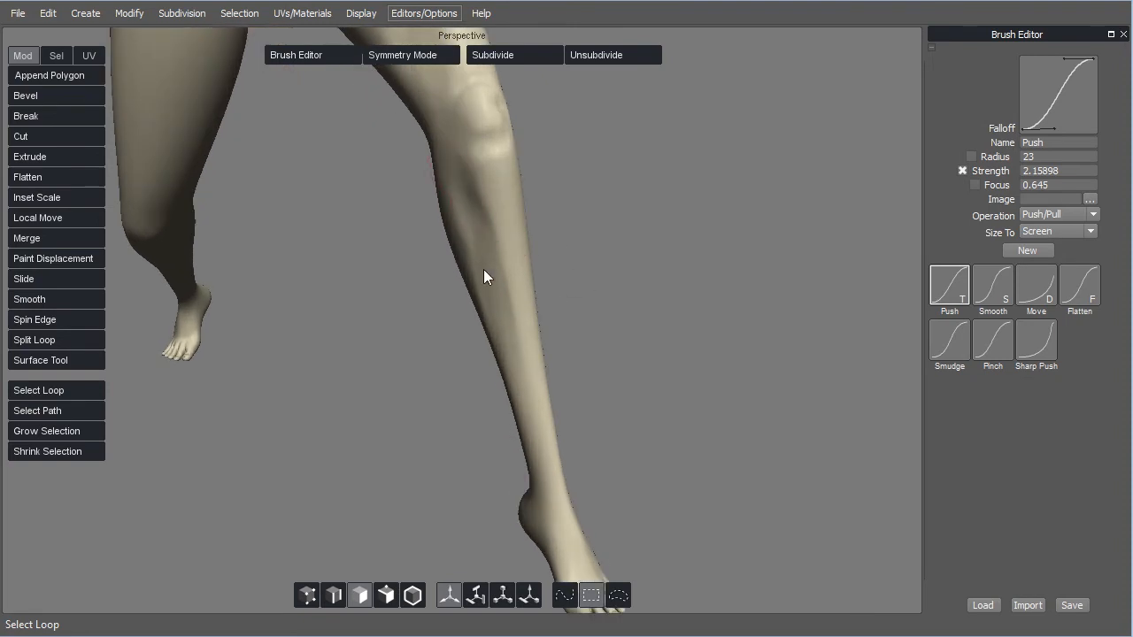
middle_drag(637, 347, 689, 340)
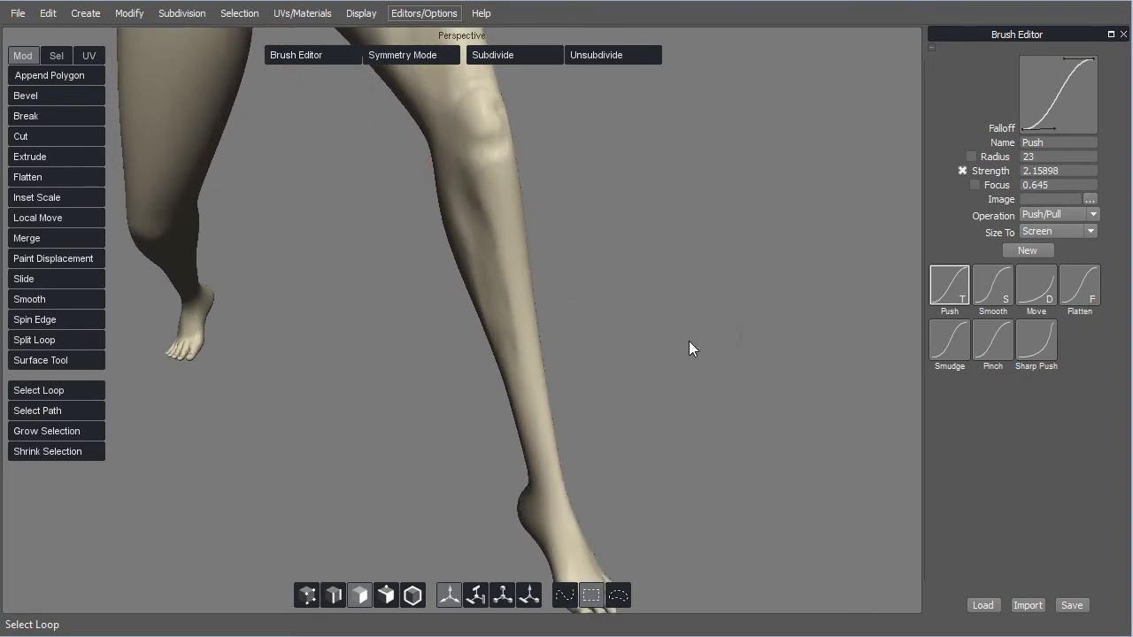
Start the hollow at the back of the sculpted knee with the Push brush at radius 23
scroll(682, 341, down, 4)
middle_drag(614, 339, 399, 320)
scroll(571, 340, up, 2)
scroll(535, 393, up, 2)
alt+right_drag(611, 316, 511, 342)
alt+drag(588, 419, 459, 436)
alt+right_drag(459, 431, 417, 418)
alt+drag(416, 417, 402, 408)
alt+right_drag(402, 408, 529, 331)
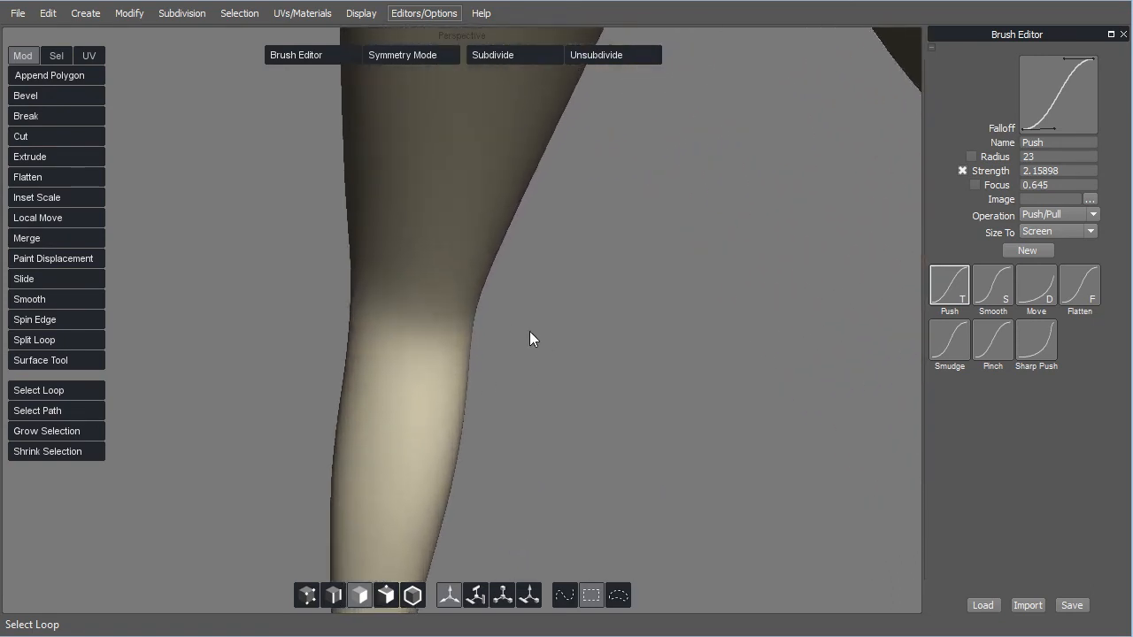
drag(418, 327, 416, 322)
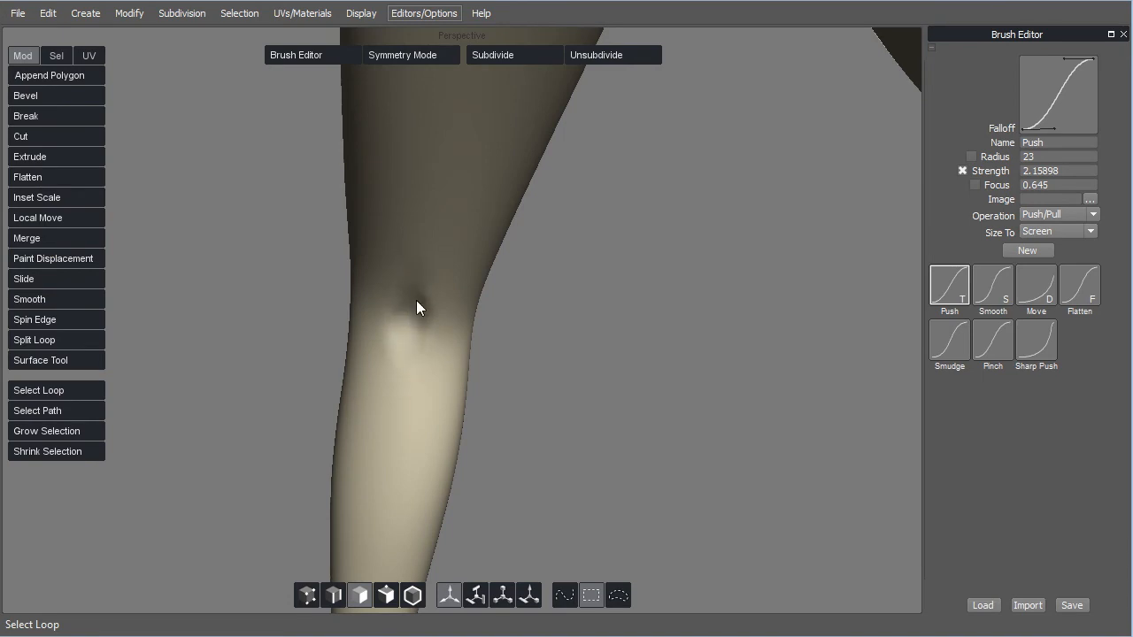
Set the Push brush radius to 24 and widen the crease behind the knee
key([)
key([)
key([)
key(])
key(])
key(])
key(])
alt+drag(438, 385, 539, 347)
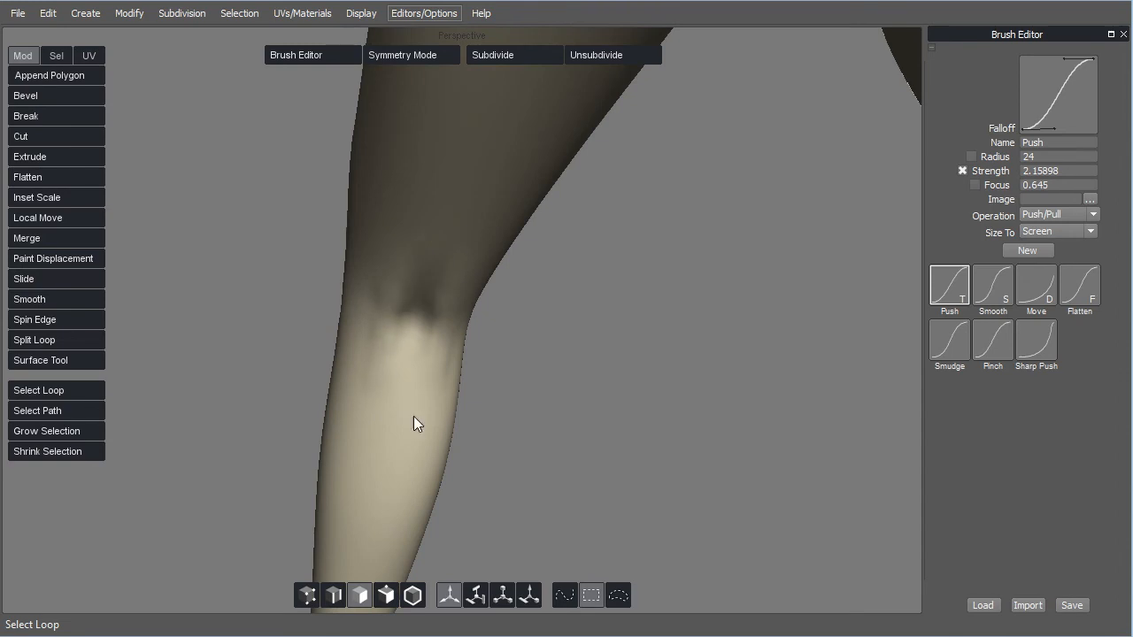
Sculpt the tendons at the sides of the knee hollow with the Push brush
alt+drag(537, 349, 579, 350)
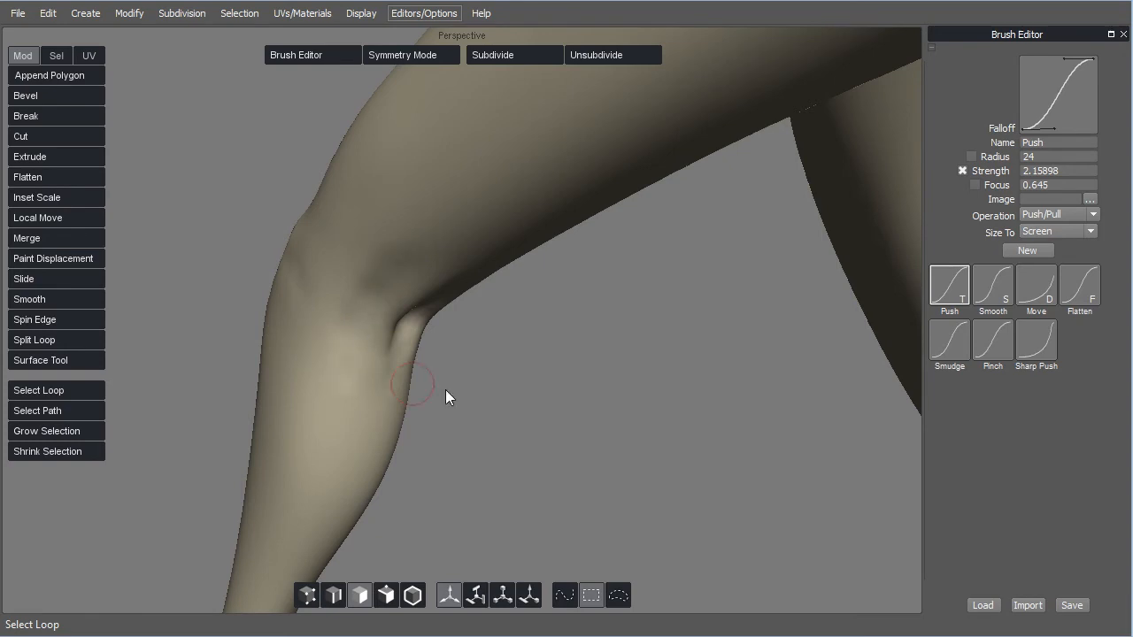
alt+drag(703, 379, 433, 306)
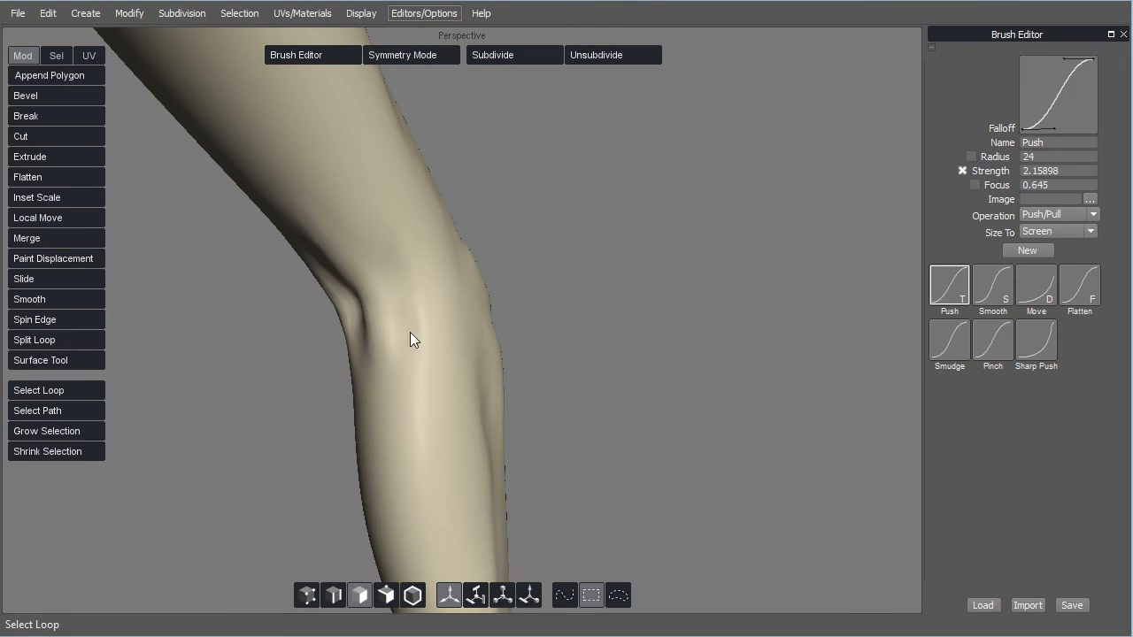
alt+drag(748, 390, 650, 395)
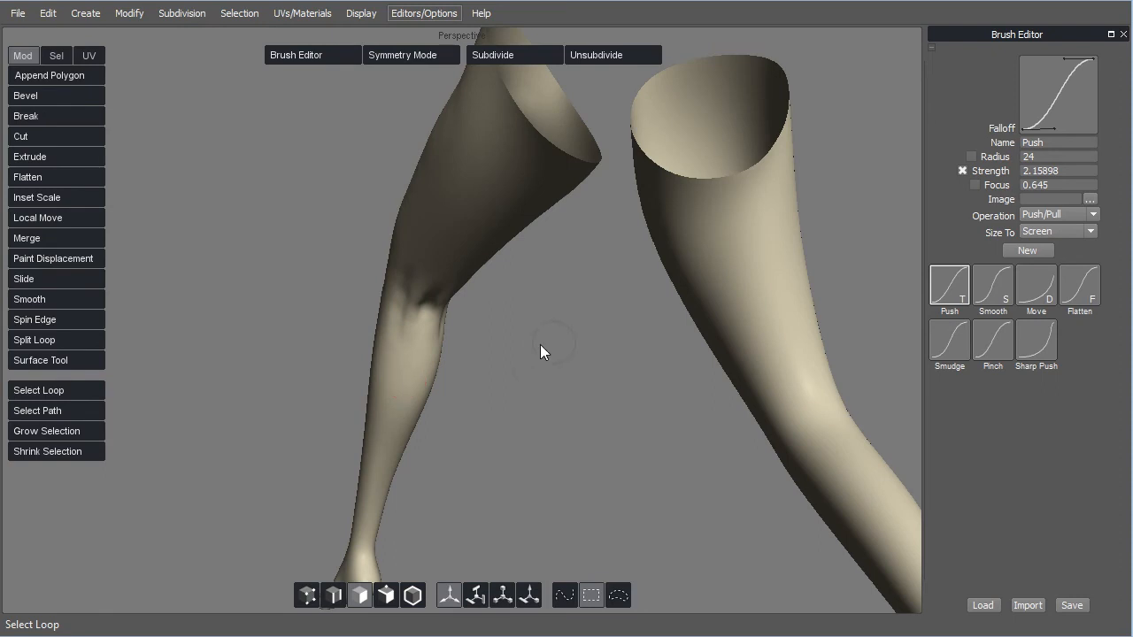
Build up the front and outer thigh muscles with the Push brush at radius 44 and strength 2.14391
alt+right_drag(562, 340, 346, 409)
alt+drag(346, 408, 610, 411)
alt+right_drag(610, 411, 618, 378)
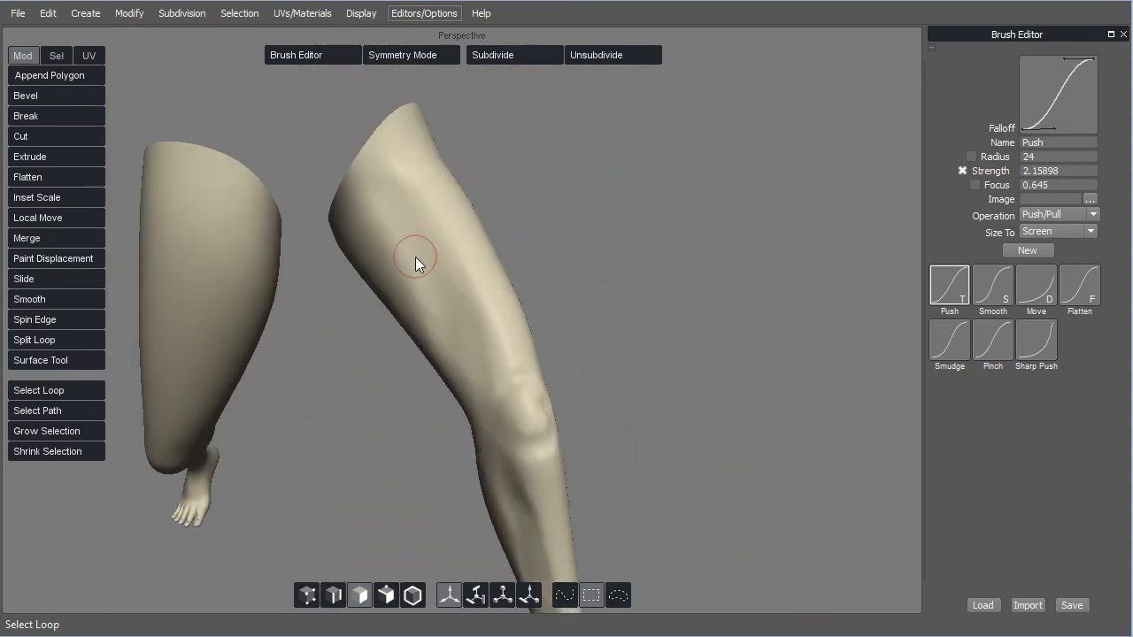
alt+drag(666, 347, 545, 355)
alt+middle_drag(643, 320, 577, 372)
middle_drag(443, 357, 464, 359)
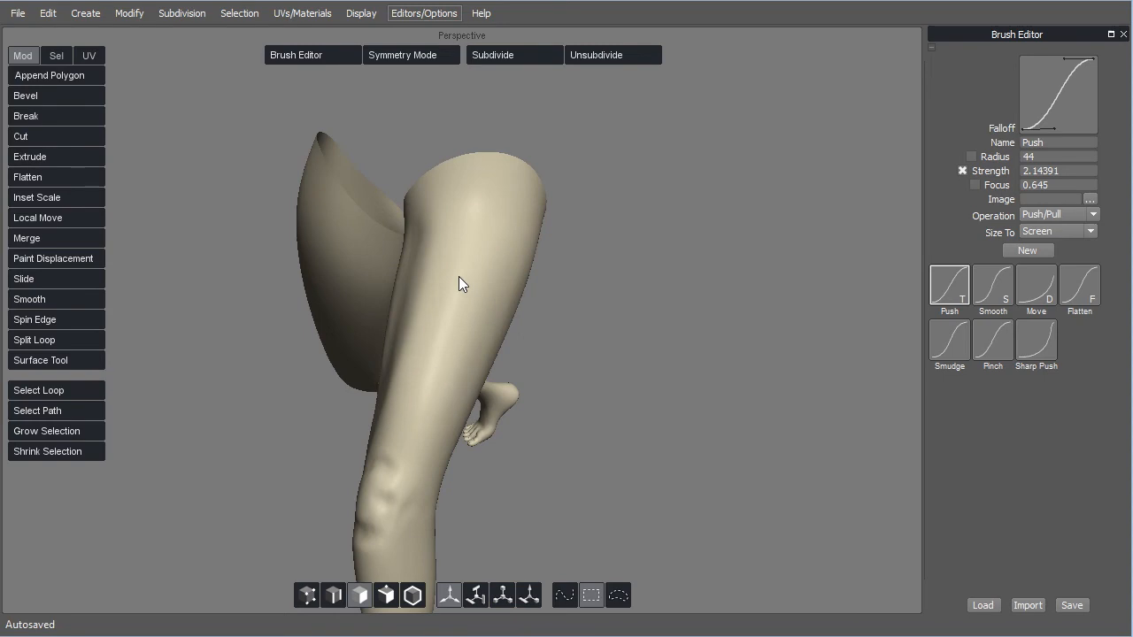
alt+drag(494, 382, 409, 405)
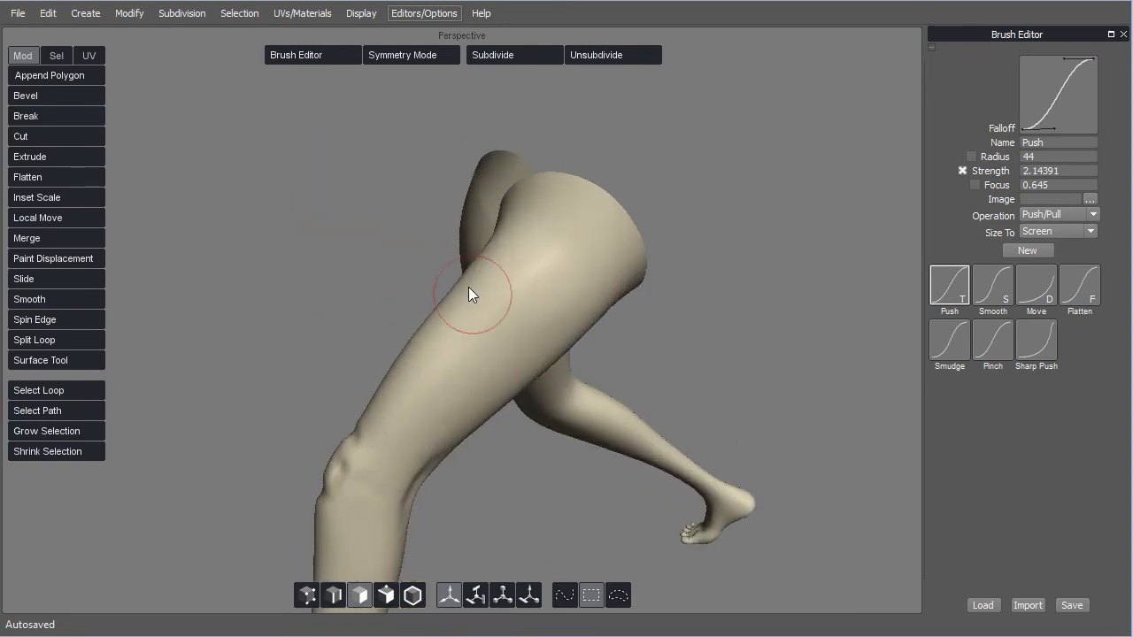
alt+drag(671, 332, 626, 347)
alt+right_drag(626, 348, 707, 277)
alt+drag(707, 277, 722, 250)
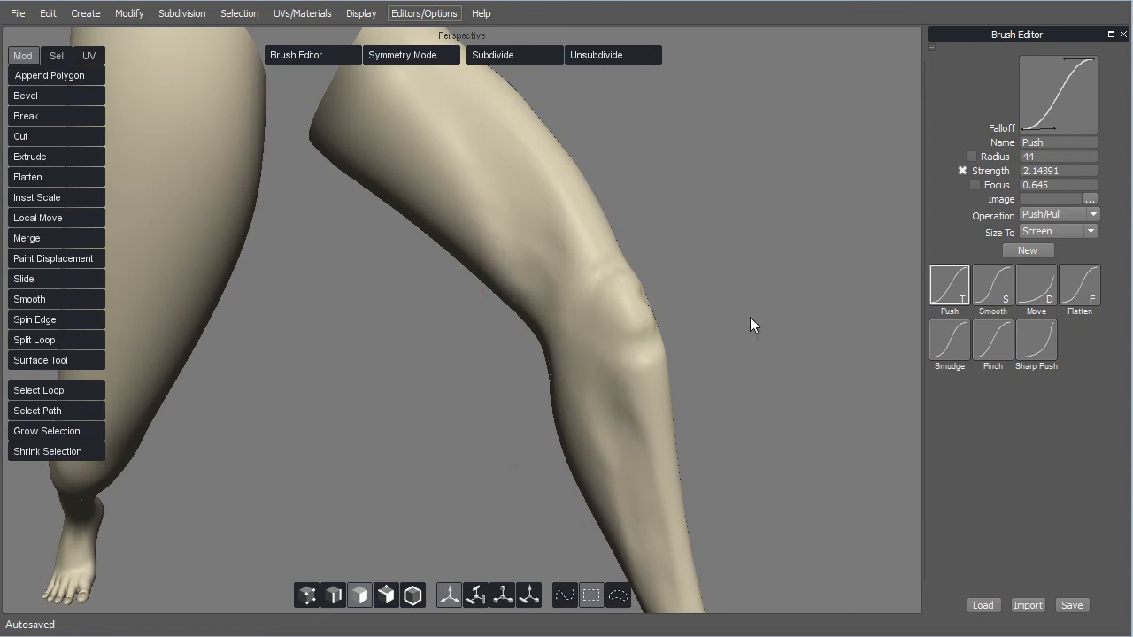
Refine the outer thigh above the knee, reducing the Push brush radius to 25
alt+right_drag(750, 317, 683, 363)
alt+drag(684, 363, 623, 425)
alt+middle_drag(623, 426, 542, 435)
alt+right_drag(541, 435, 641, 389)
alt+drag(640, 389, 432, 374)
alt+right_drag(425, 370, 401, 350)
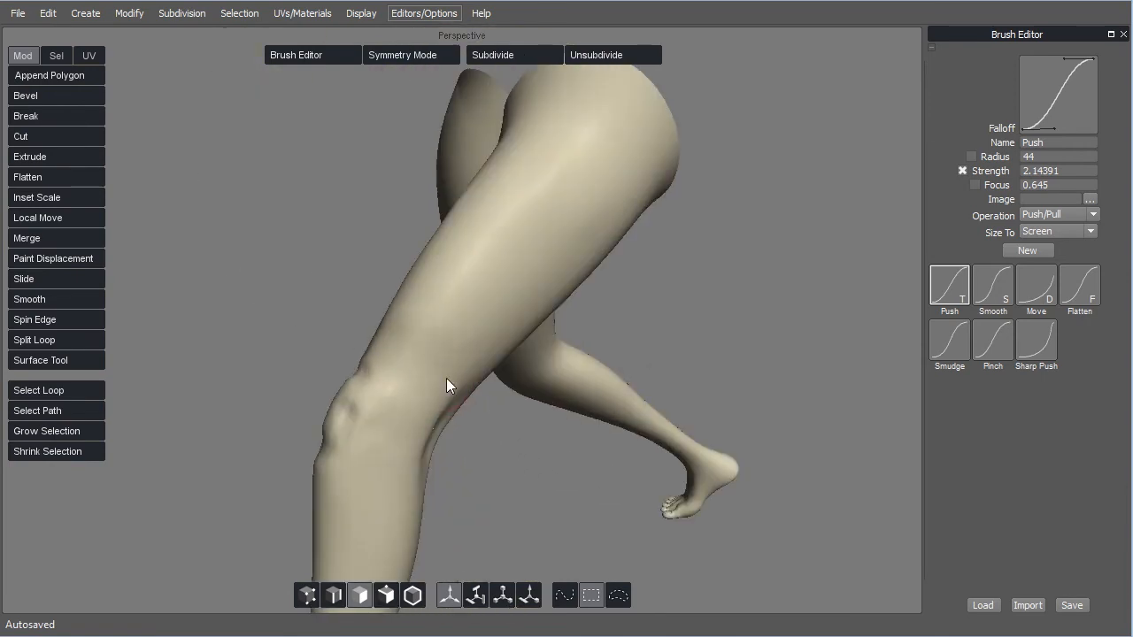
alt+drag(660, 342, 801, 338)
alt+right_drag(796, 339, 602, 343)
middle_drag(447, 335, 436, 340)
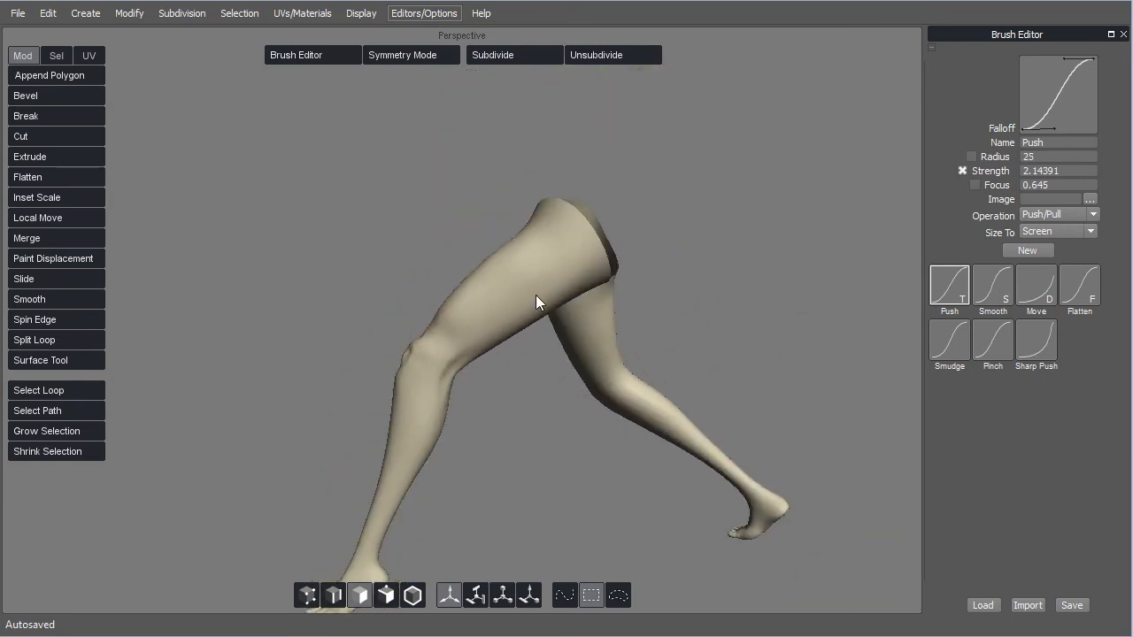
mouse_move(762, 316)
alt+mouse_down()
mouse_move(526, 443)
mouse_move(594, 481)
mouse_move(679, 458)
mouse_move(613, 410)
mouse_move(692, 400)
mouse_move(691, 354)
mouse_move(452, 282)
alt+mouse_up()
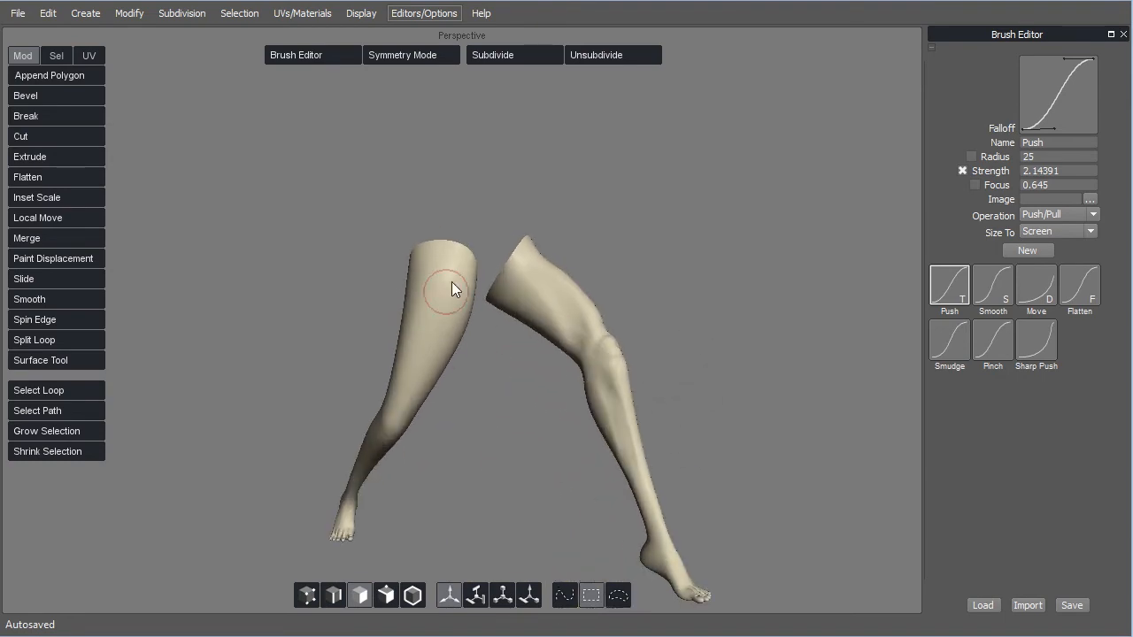
alt+drag(740, 370, 592, 370)
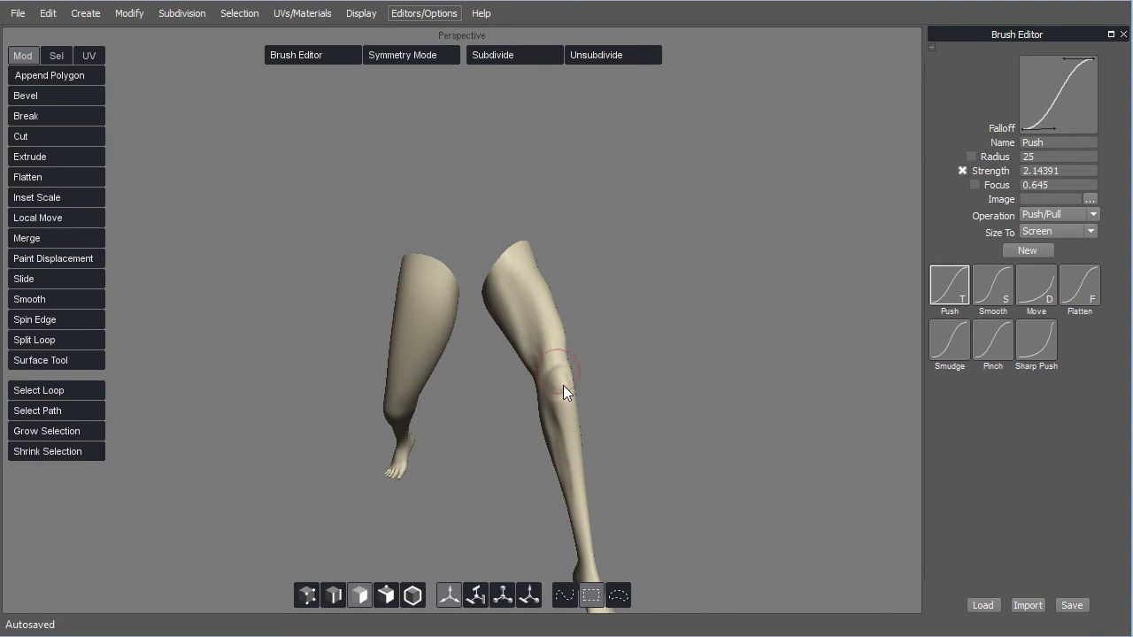
Switch to the Smooth brush with radius 42 and strength 1.34818 and soften the sculpted thigh
mouse_move(641, 433)
alt+mouse_down()
mouse_move(577, 312)
mouse_move(552, 327)
mouse_move(574, 272)
mouse_move(591, 386)
mouse_move(592, 304)
mouse_move(749, 354)
alt+mouse_up()
key(s)
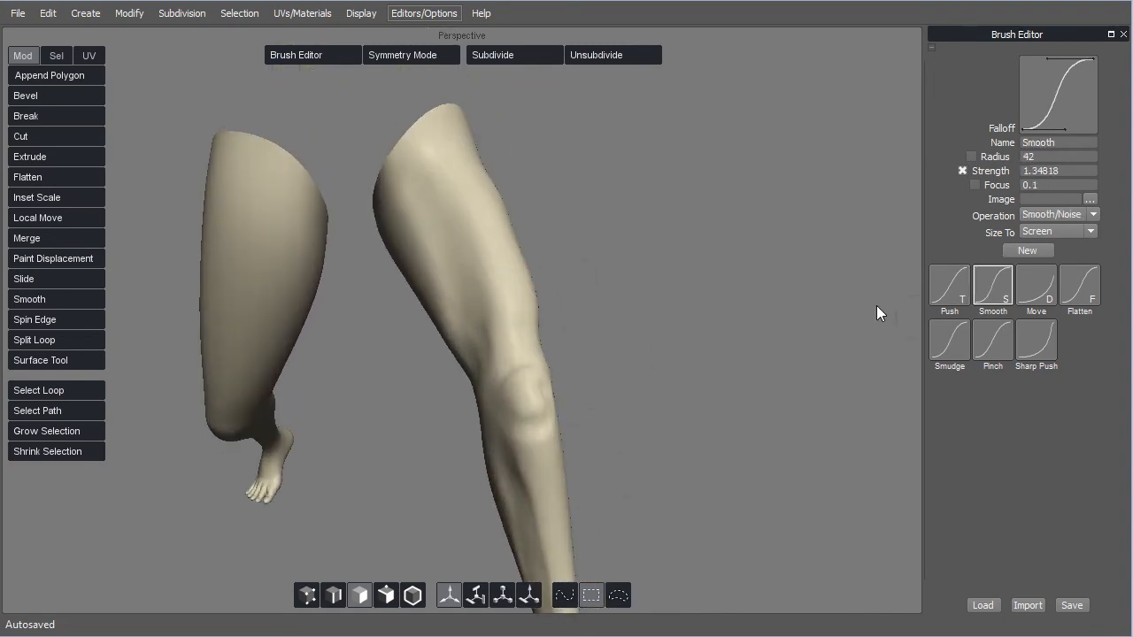
alt+drag(876, 305, 586, 291)
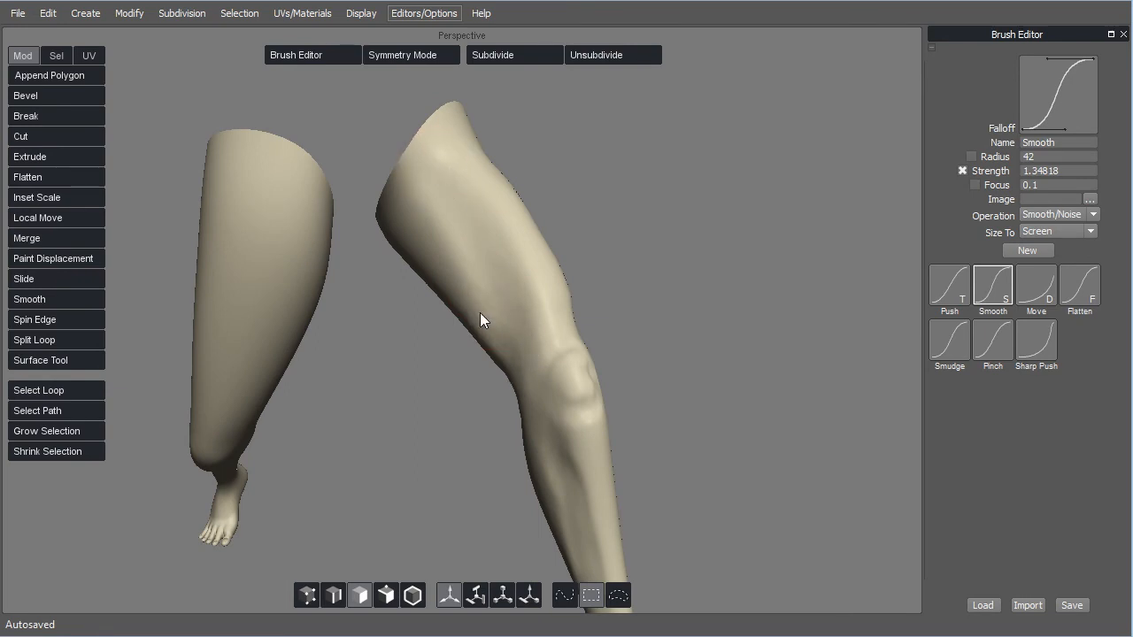
alt+drag(641, 354, 597, 325)
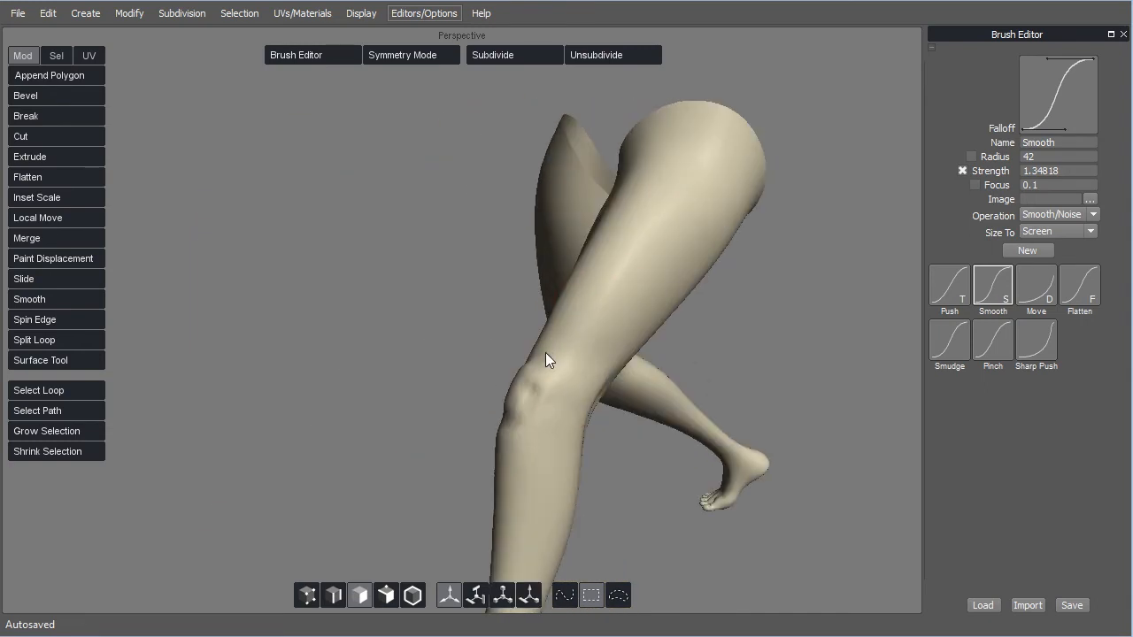
alt+drag(422, 453, 496, 236)
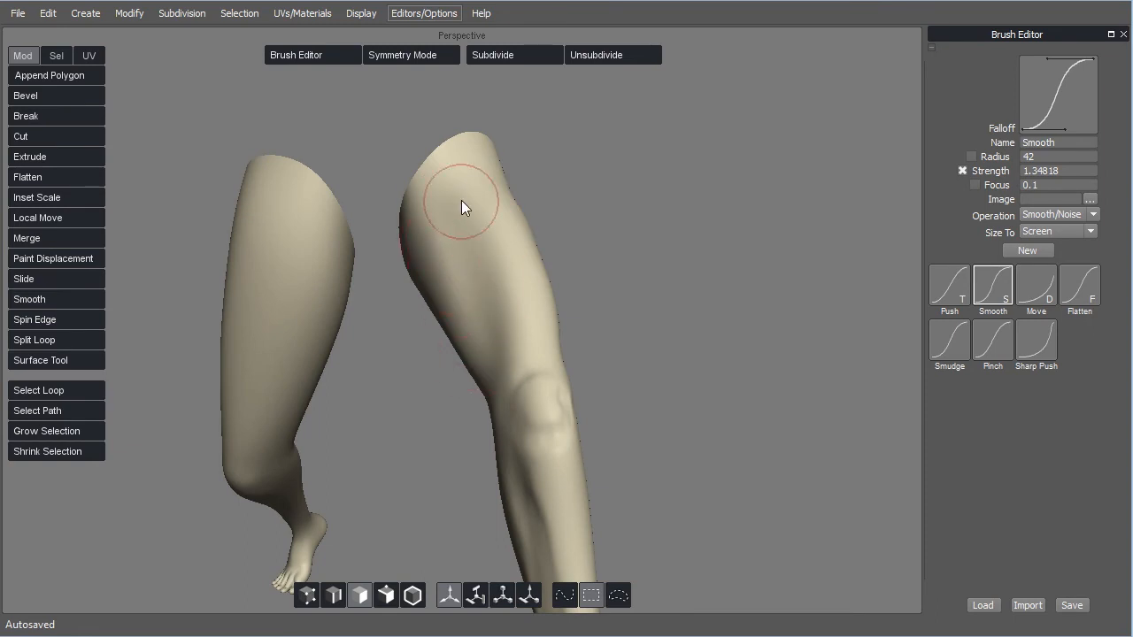
alt+drag(665, 268, 498, 167)
alt+drag(511, 420, 438, 385)
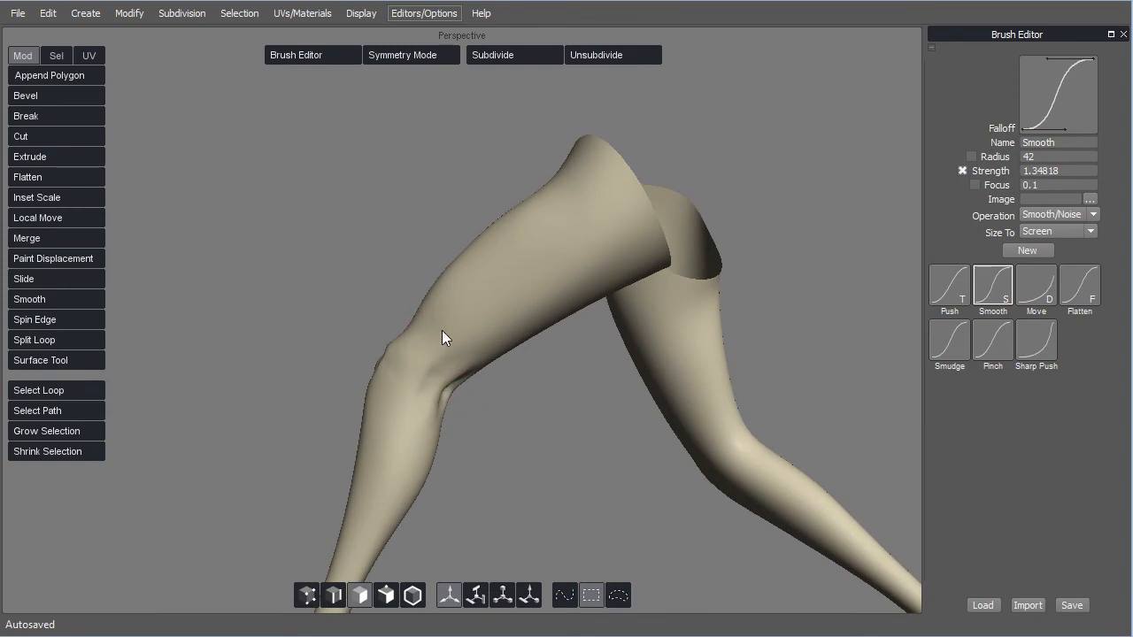
Set the Smooth brush to radius 28 and strength 1.34318 for working on the creases behind the knee
alt+drag(597, 427, 488, 455)
alt+right_drag(496, 414, 553, 395)
alt+drag(557, 362, 508, 250)
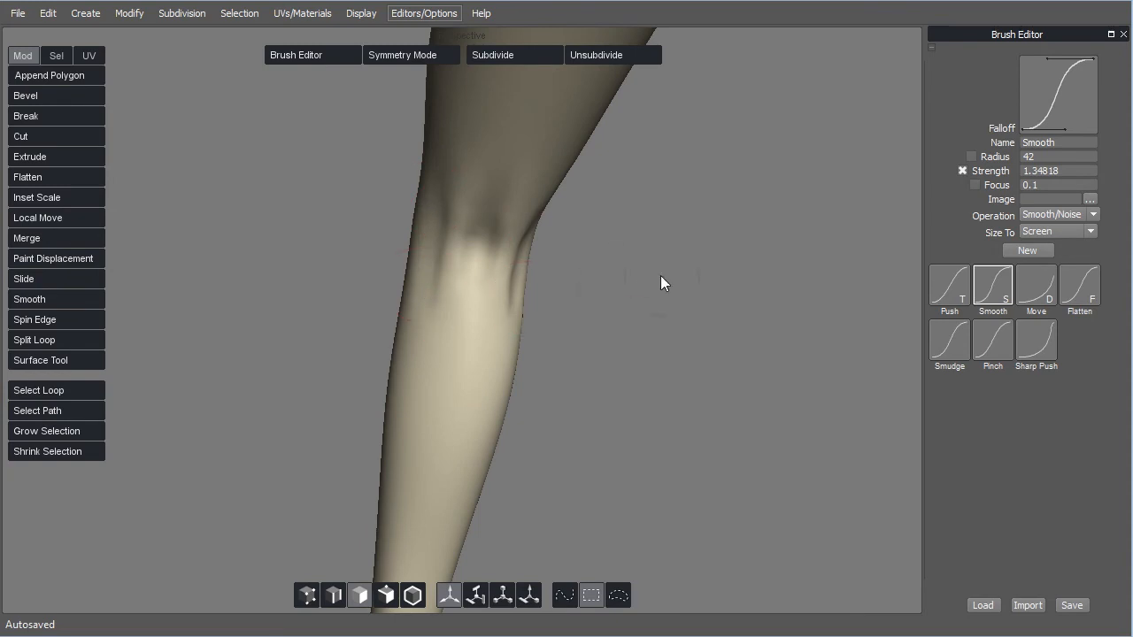
alt+drag(631, 281, 561, 255)
alt+drag(541, 313, 697, 310)
key(Left)
key(Left)
key(Left)
key(Left)
key(Left)
key(Left)
key(Left)
key(Left)
key(Left)
key(Left)
key(Left)
key(Left)
key(Left)
key(Left)
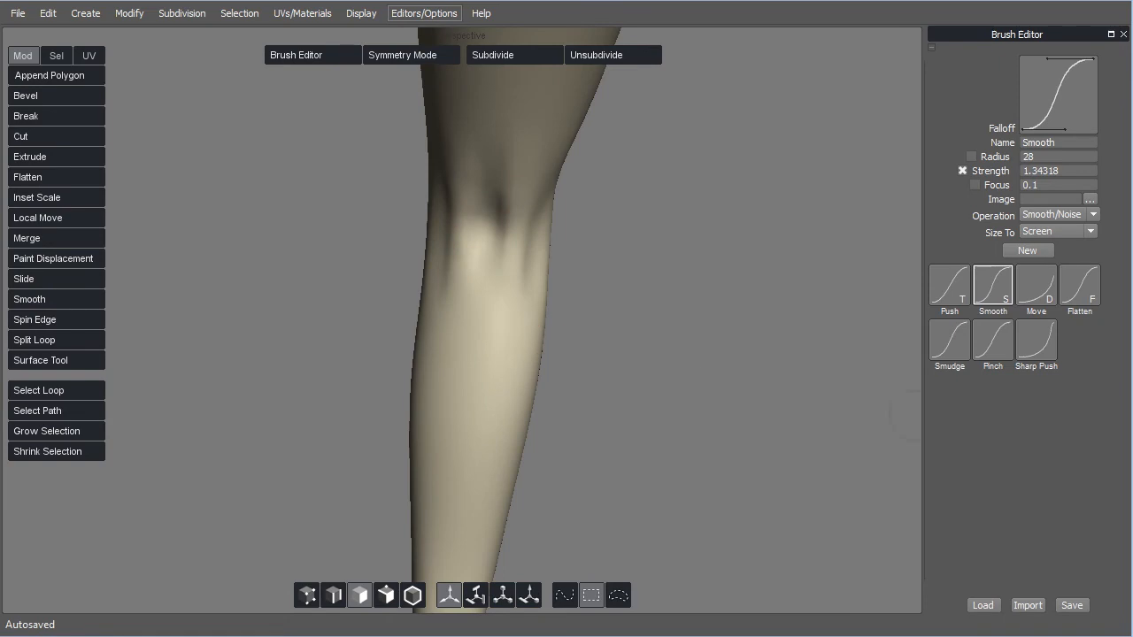
Sculpt the crease behind the knee with the Sharp Push brush at radius 0.996697 and strength 2.65896
click(1039, 346)
alt+drag(611, 299, 564, 286)
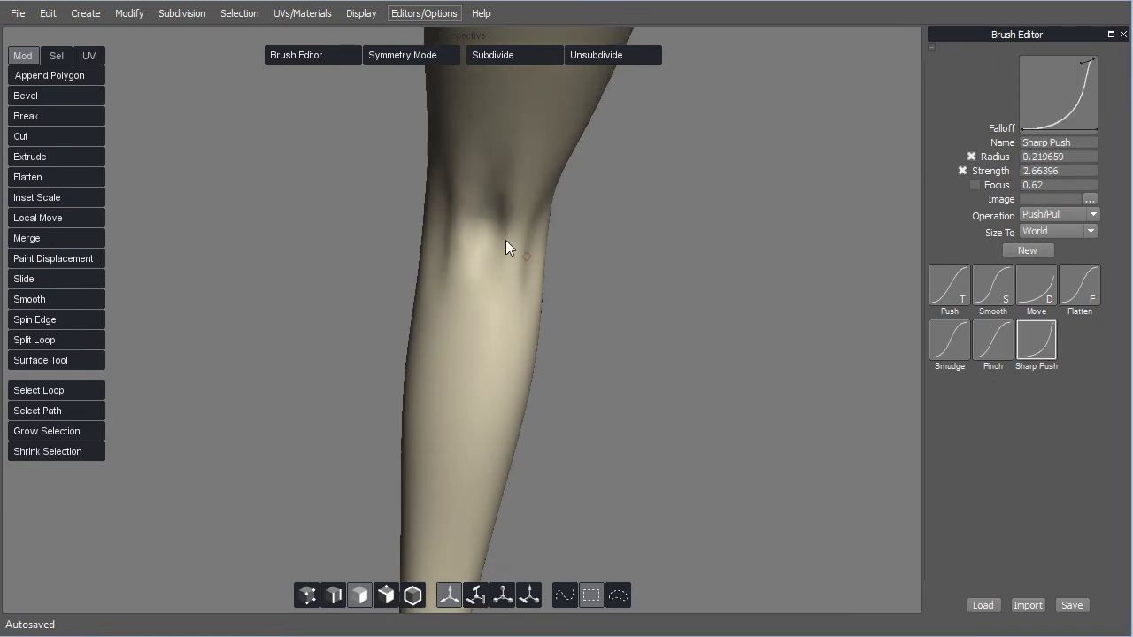
middle_drag(486, 227, 501, 226)
drag(498, 239, 503, 261)
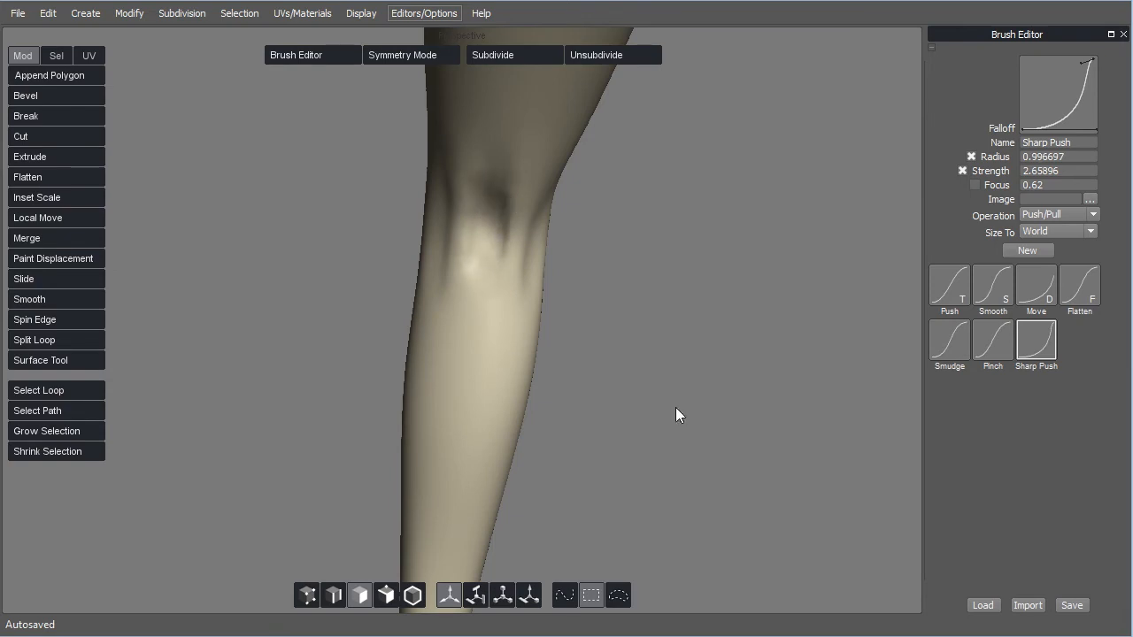
Soften the creases behind the knee with the Smooth brush at radius 25 and strength 1.34818
click(994, 293)
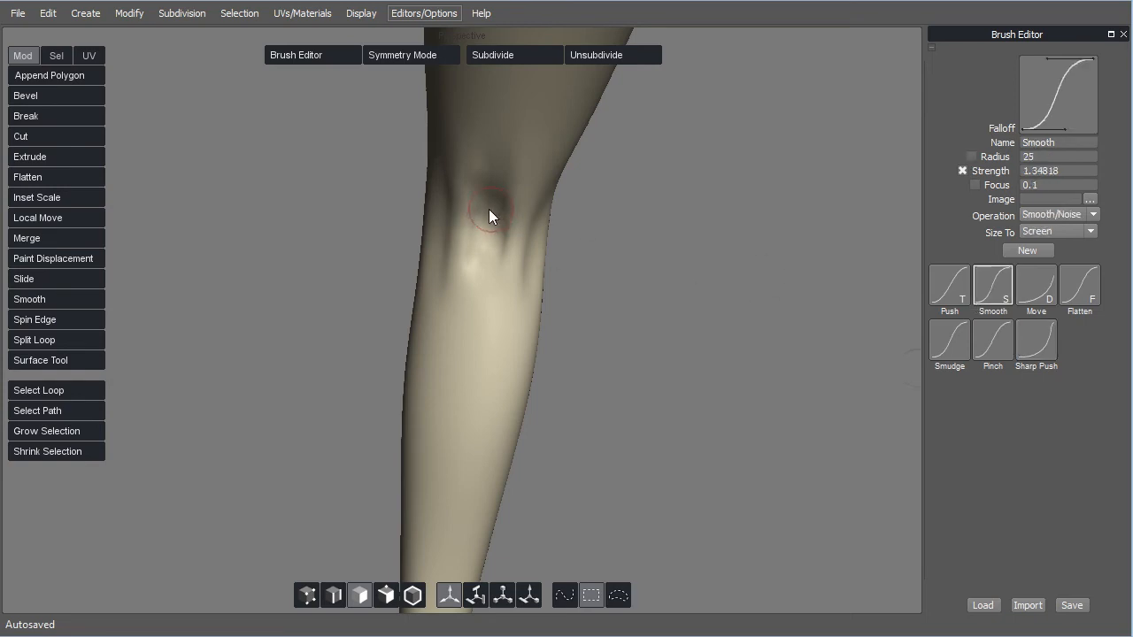
mouse_move(499, 246)
mouse_down()
mouse_move(476, 256)
mouse_move(472, 286)
mouse_move(474, 207)
mouse_up()
middle_drag(630, 296, 521, 204)
mouse_move(620, 317)
middle_down()
mouse_move(664, 339)
mouse_move(480, 351)
middle_up()
Tighten the tendon crease behind the knee with the Pinch brush at radius 34 and strength 1.28859
click(997, 345)
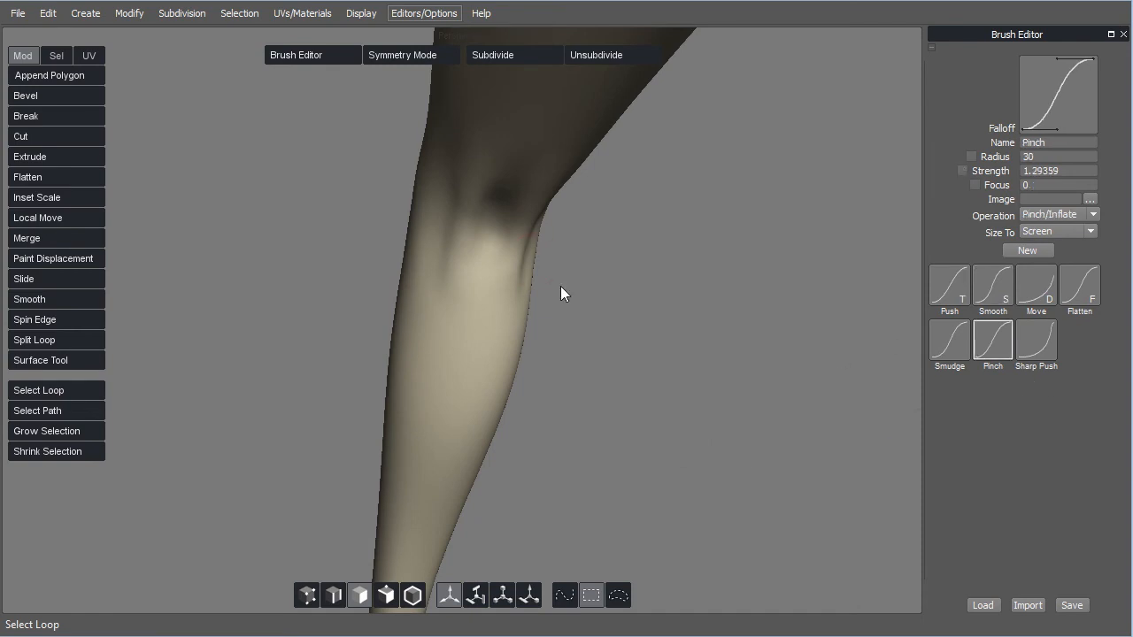
mouse_move(527, 244)
middle_down()
mouse_move(618, 247)
mouse_move(597, 231)
mouse_move(521, 227)
middle_up()
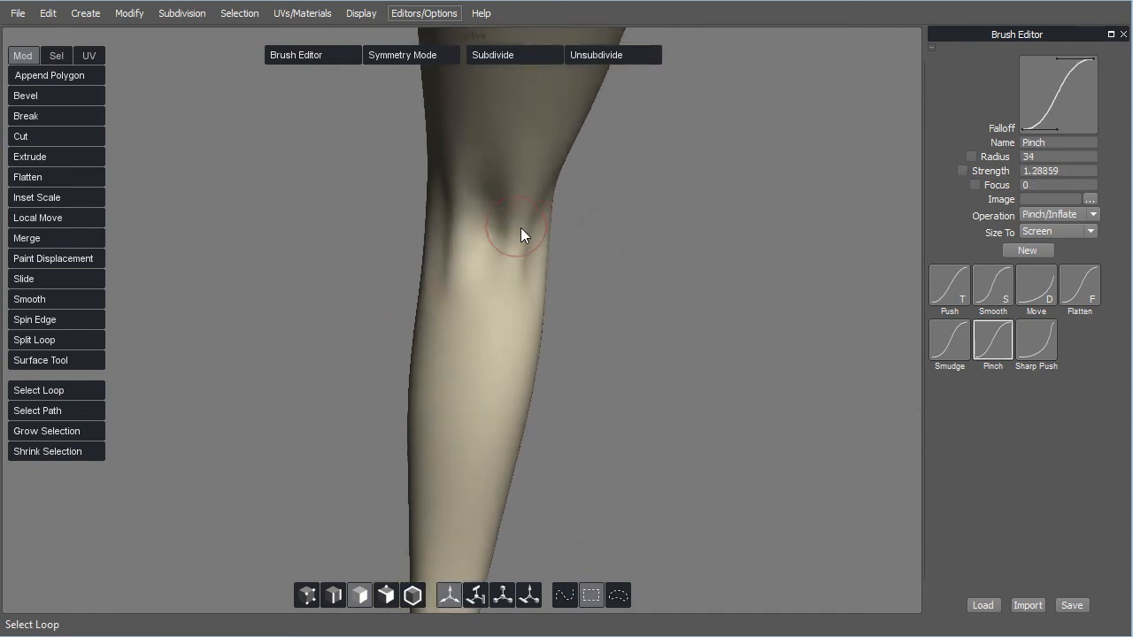
drag(530, 220, 525, 217)
mouse_move(630, 319)
middle_down()
mouse_move(430, 392)
mouse_move(431, 450)
mouse_move(706, 508)
mouse_move(657, 358)
mouse_move(673, 354)
middle_up()
Switch to the Smooth brush, enlarge its radius to 37 and smooth the front of the knee
click(995, 289)
mouse_move(791, 311)
middle_down()
mouse_move(628, 356)
mouse_move(599, 340)
middle_up()
key(bracketright)
key(bracketright)
key(bracketright)
key(bracketright)
drag(513, 292, 548, 384)
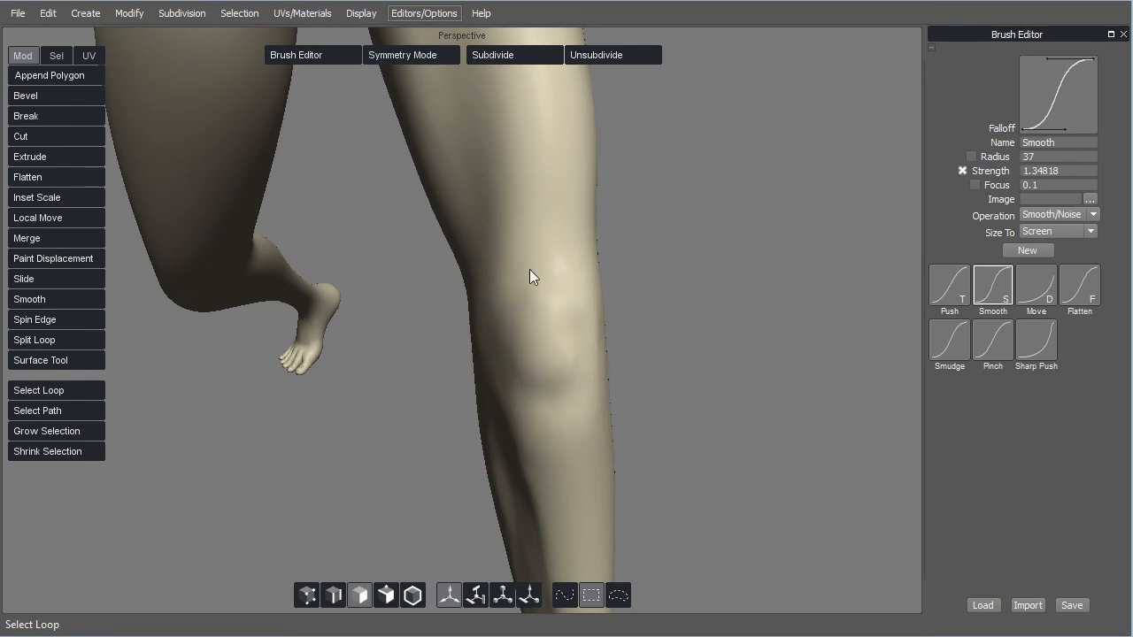
Soften the kneecap, upper shin and inner calf with the Smooth brush kept at radius 37
middle_drag(650, 408, 592, 363)
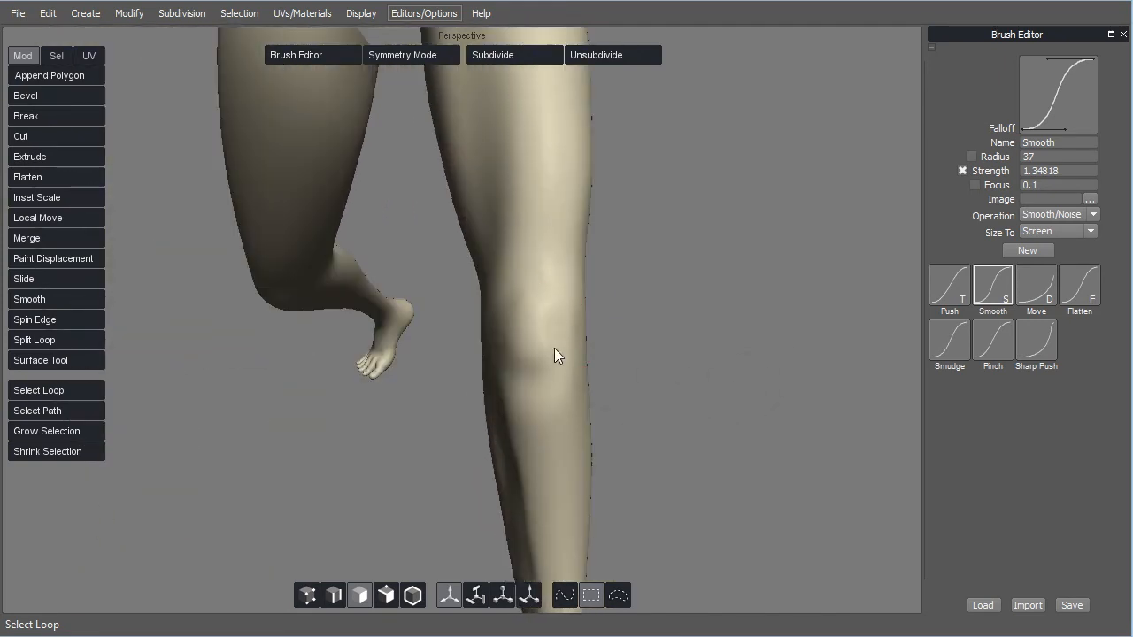
middle_drag(528, 438, 539, 297)
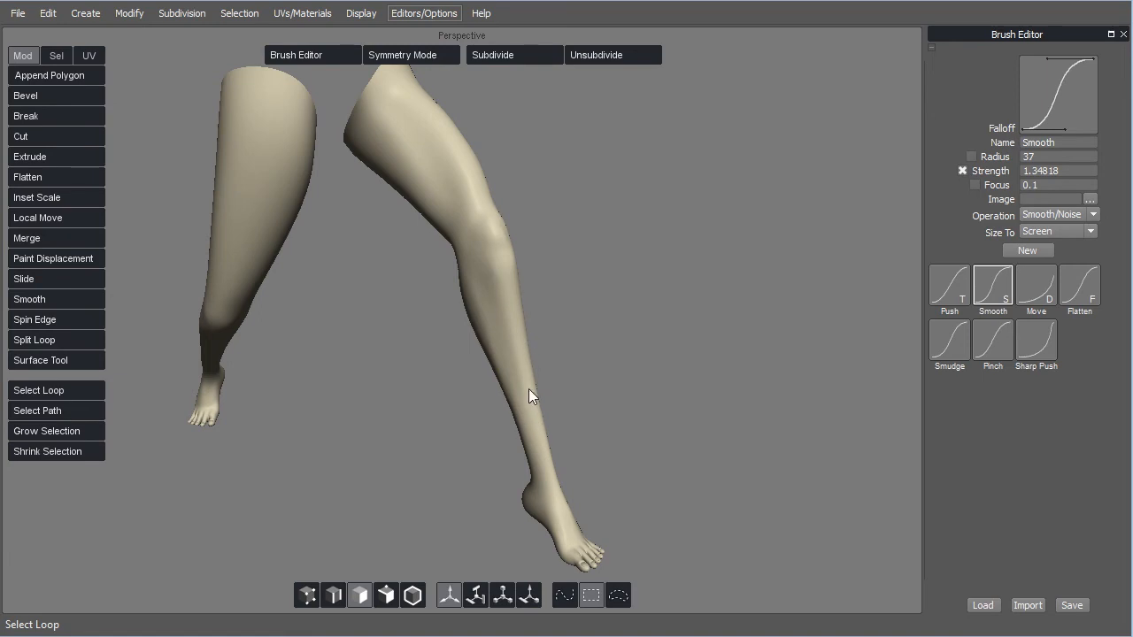
middle_drag(740, 387, 611, 366)
alt+right_drag(611, 365, 736, 341)
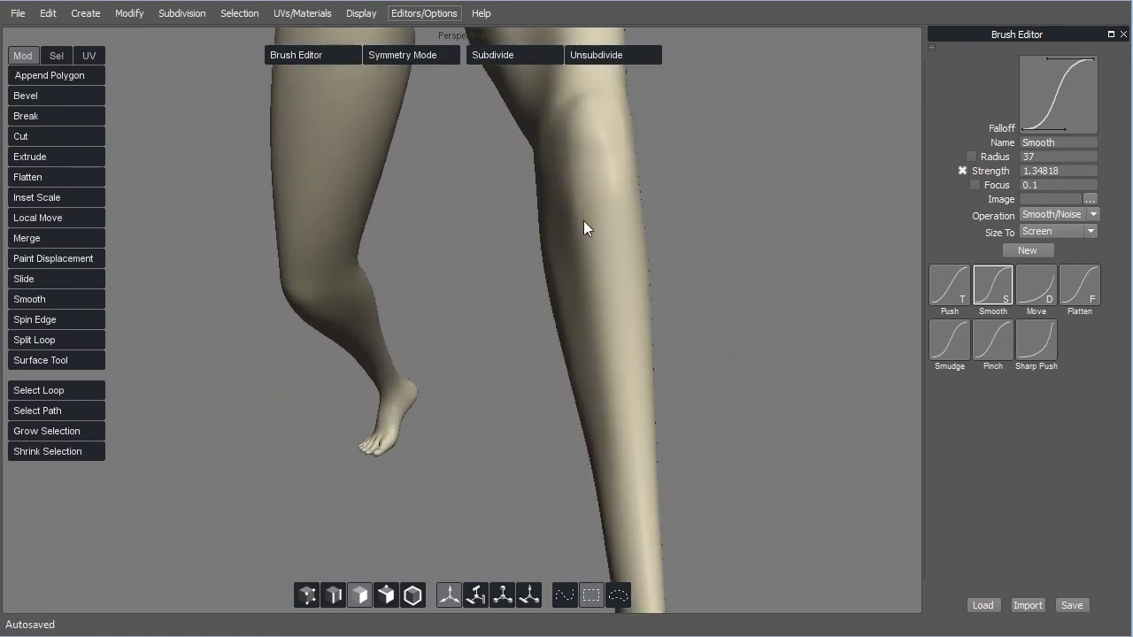
mouse_move(723, 263)
middle_down()
mouse_move(690, 372)
mouse_move(567, 230)
middle_up()
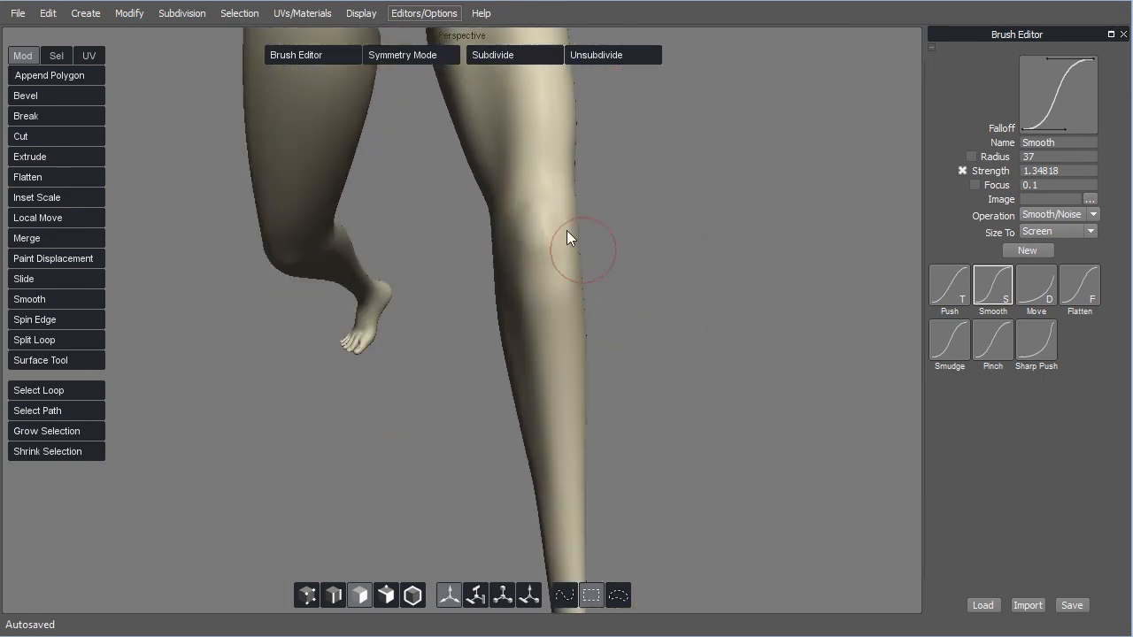
middle_drag(600, 350, 659, 376)
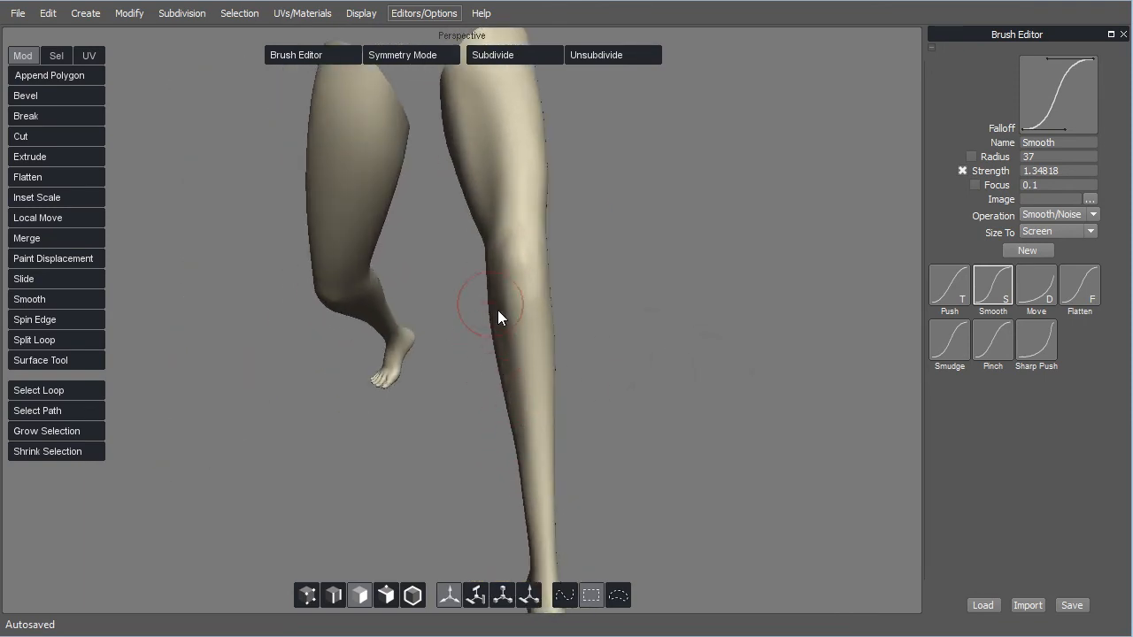
mouse_move(619, 405)
middle_down()
mouse_move(665, 408)
mouse_move(685, 366)
mouse_move(761, 336)
mouse_move(699, 339)
mouse_move(748, 312)
mouse_move(960, 400)
middle_up()
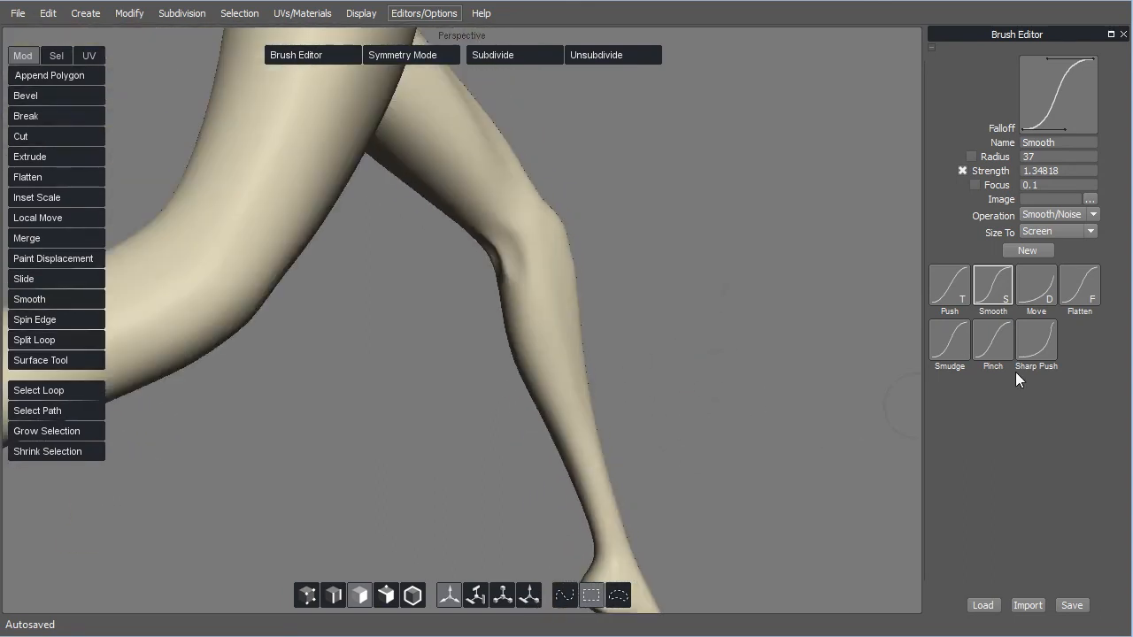
Reshape the calf contour below the back of the knee with the Move brush at radius 135
key(d)
mouse_move(839, 358)
middle_down()
mouse_move(691, 299)
mouse_move(704, 290)
middle_up()
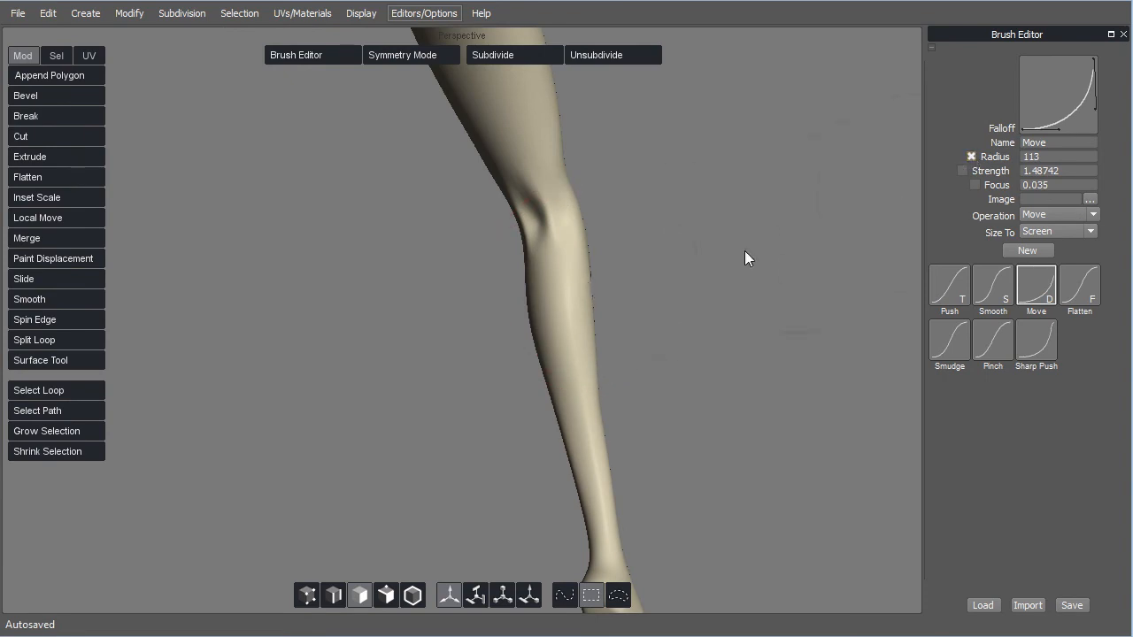
click(971, 156)
alt+drag(644, 292, 626, 299)
middle_drag(570, 296, 588, 294)
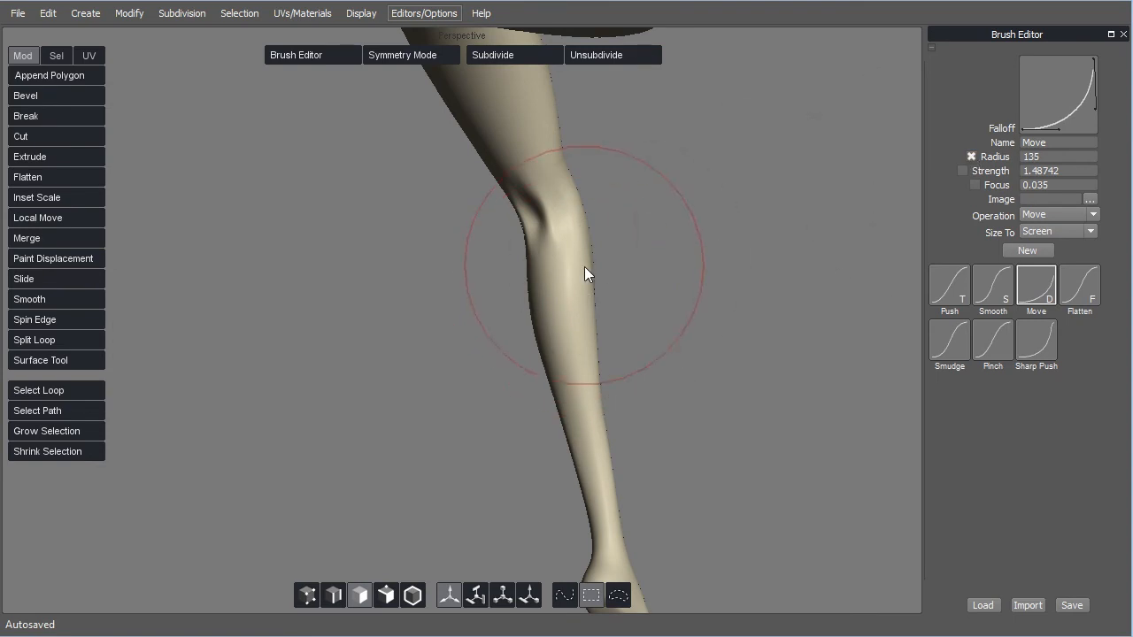
alt+drag(587, 278, 505, 407)
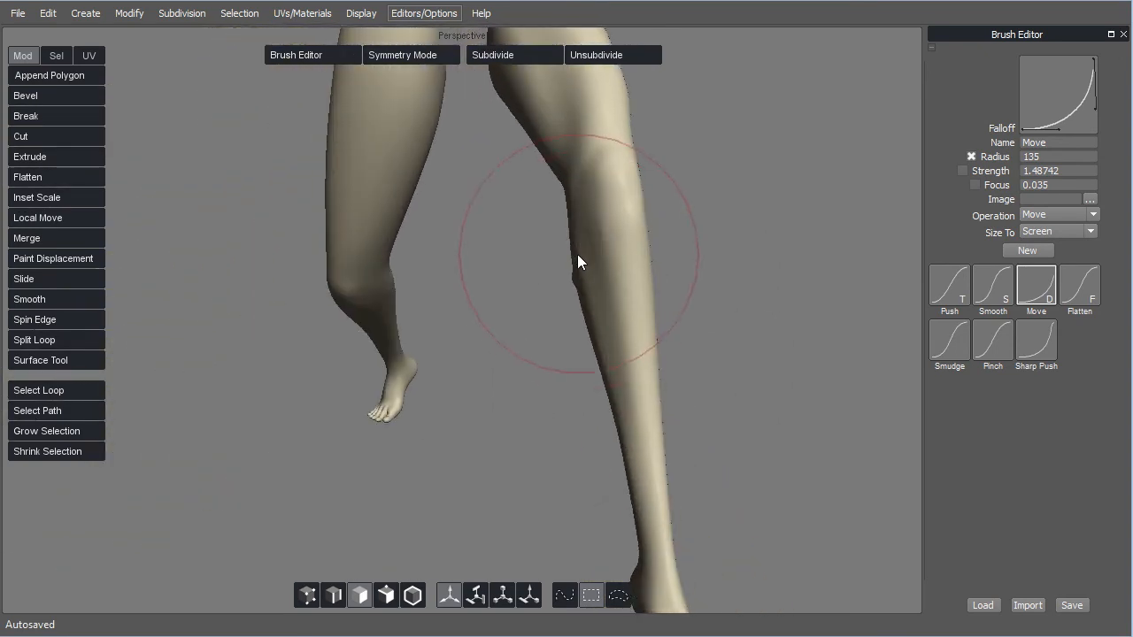
alt+drag(720, 286, 918, 211)
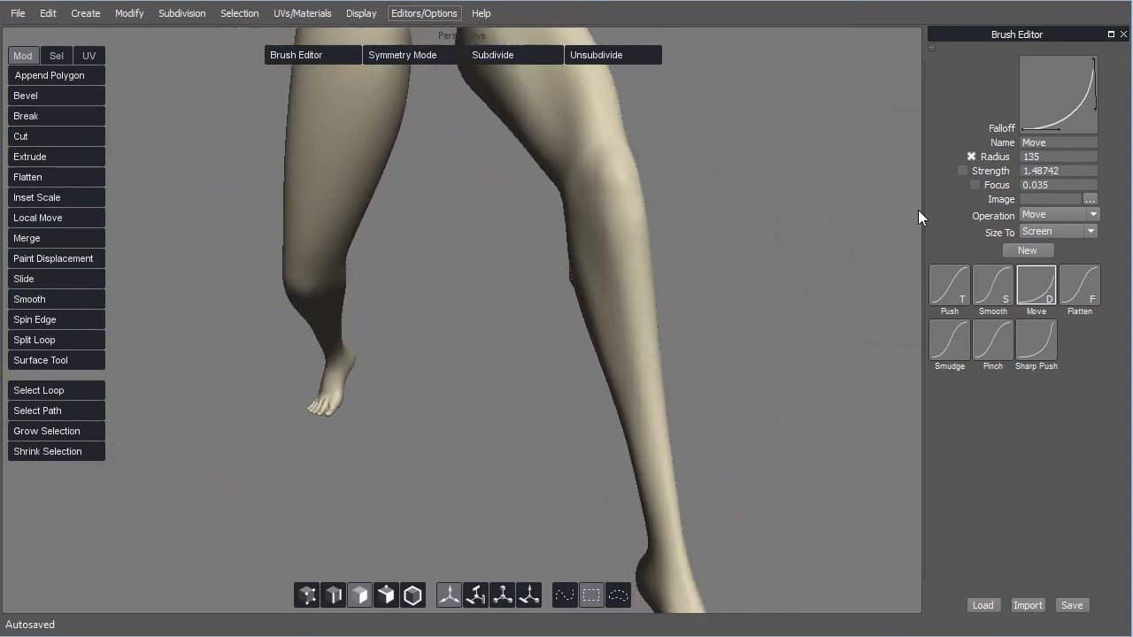
middle_drag(638, 276, 541, 284)
middle_drag(572, 264, 641, 258)
alt+drag(708, 273, 774, 280)
Build up the inner calf below the knee with the Push brush at radius 39, raising the strength to 2.4995
click(951, 290)
mouse_move(710, 347)
alt+mouse_down()
mouse_move(761, 278)
mouse_move(780, 271)
alt+mouse_up()
middle_drag(579, 276, 592, 276)
drag(579, 254, 590, 291)
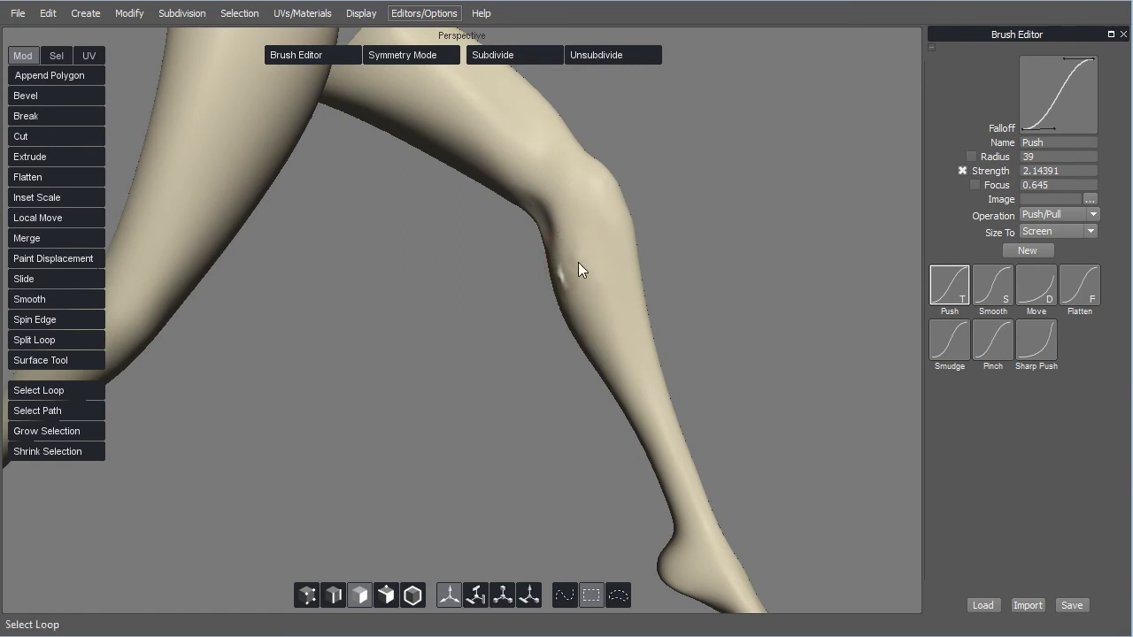
alt+drag(694, 268, 727, 279)
middle_drag(602, 291, 604, 241)
drag(585, 273, 586, 267)
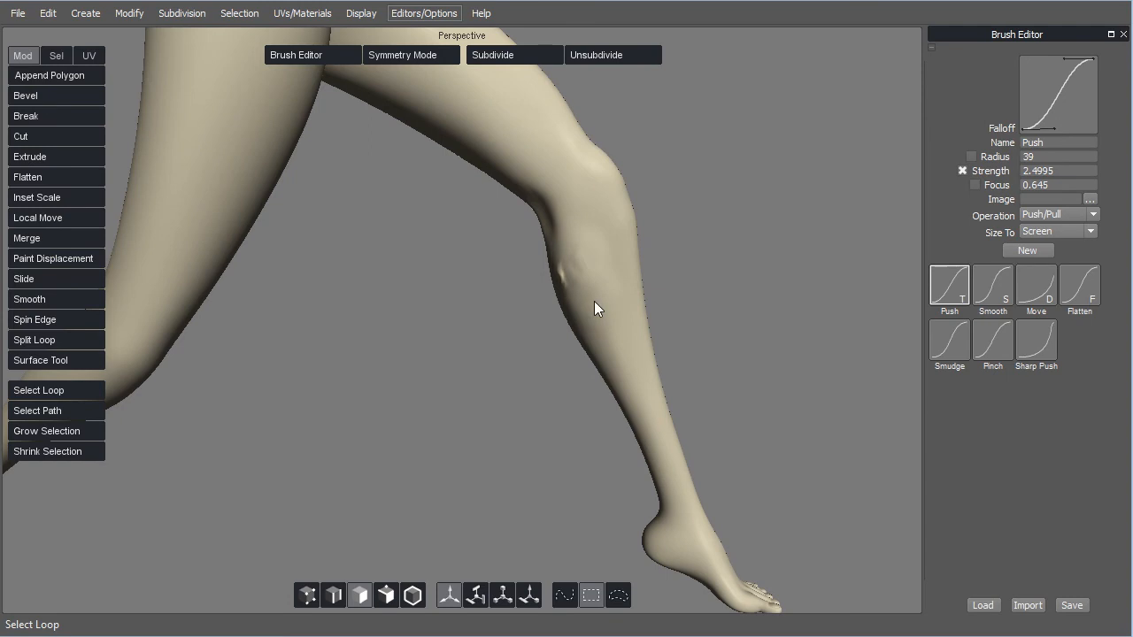
Define the muscle edge along the inner calf with the Push brush at radius 22 and strength 2.77634
shift+drag(606, 317, 586, 258)
right_drag(607, 263, 594, 263)
middle_drag(595, 270, 602, 231)
mouse_move(602, 232)
mouse_down()
mouse_move(582, 272)
mouse_move(601, 272)
mouse_up()
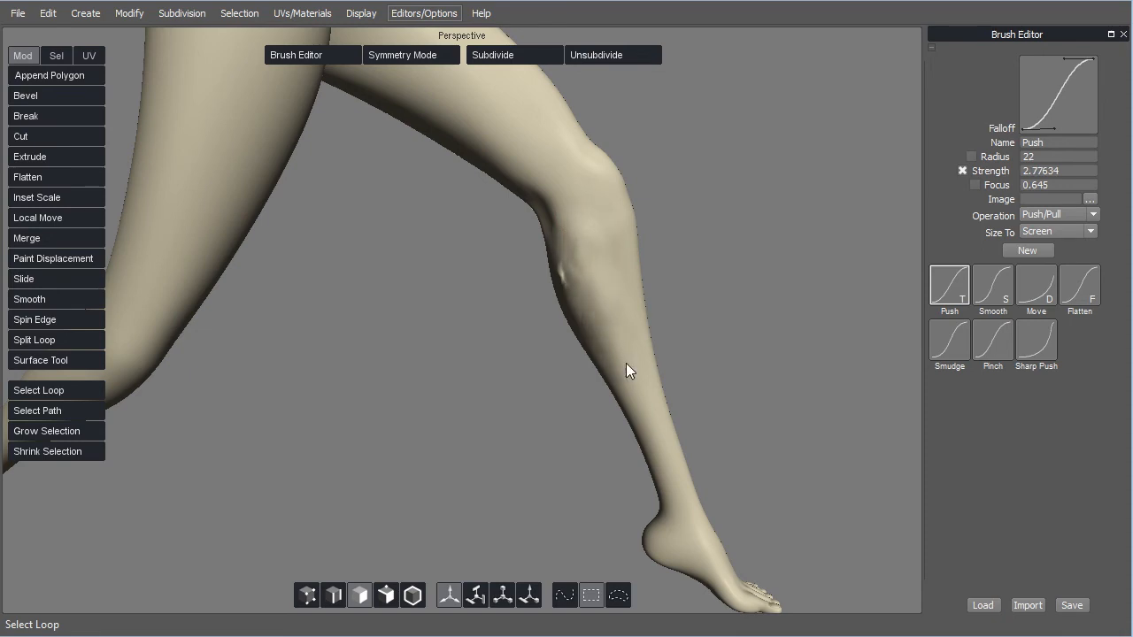
alt+drag(712, 357, 736, 352)
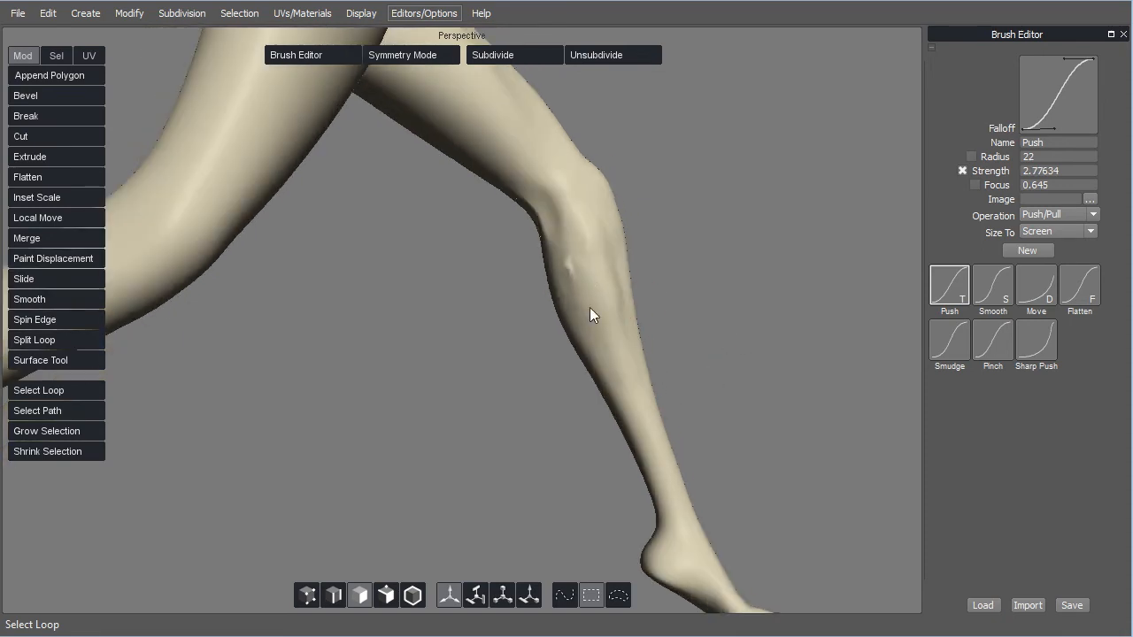
Increase the Push brush strength to 3.79664 and strengthen the inner calf muscle beside the shin
alt+drag(791, 381, 650, 428)
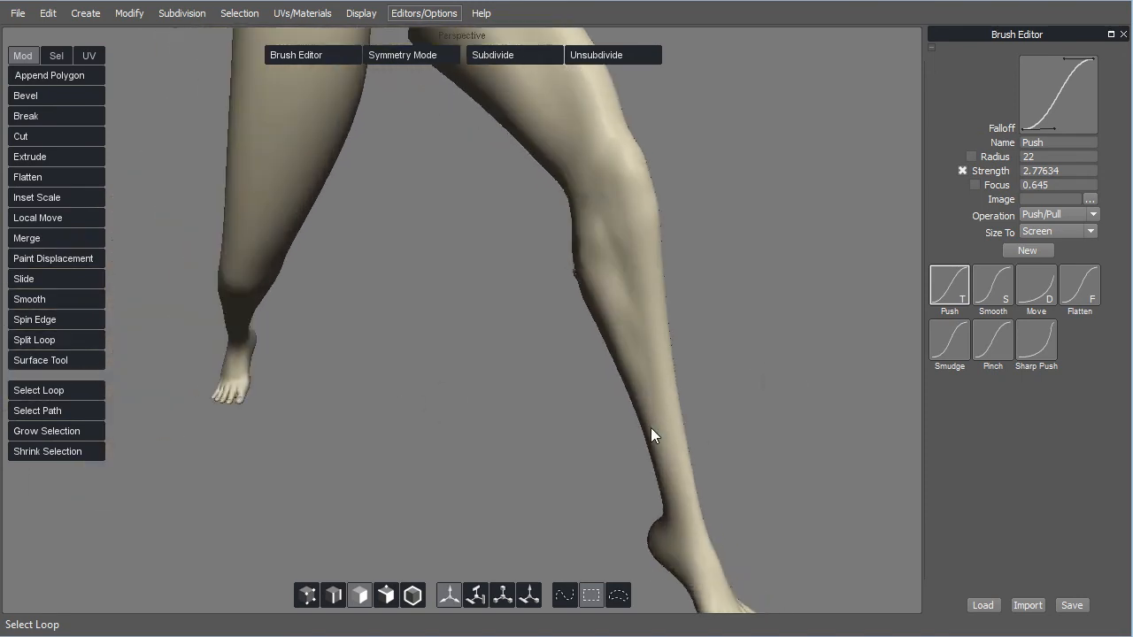
mouse_move(559, 384)
alt+mouse_down()
mouse_move(645, 392)
mouse_move(683, 375)
mouse_move(556, 257)
alt+mouse_up()
shift+middle_drag(601, 344, 596, 213)
drag(560, 252, 564, 293)
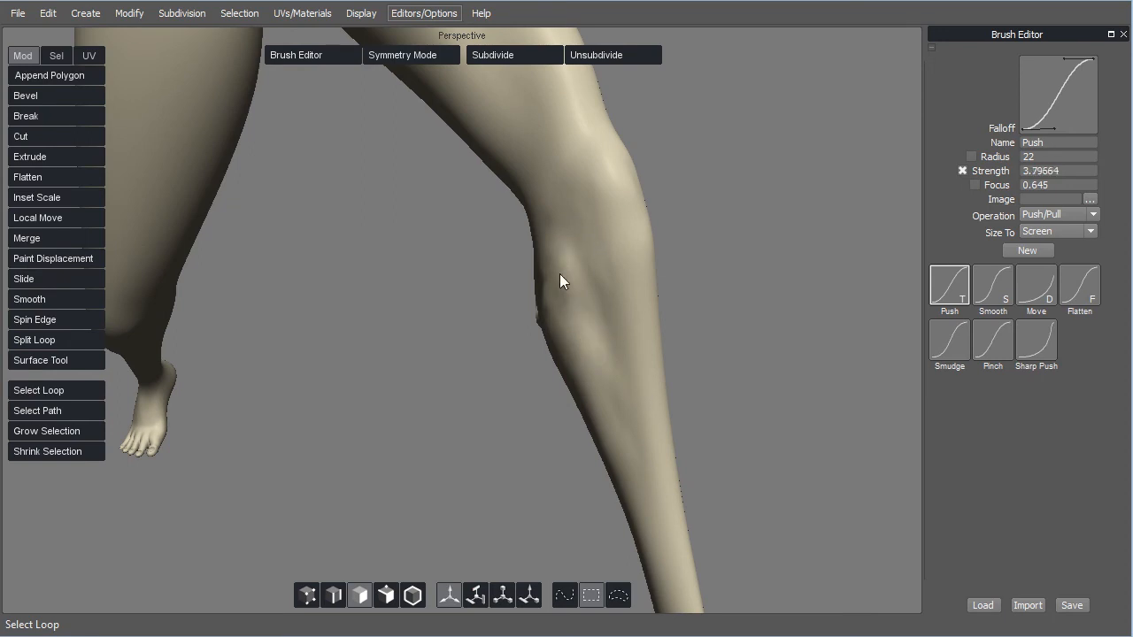
Fill out the upper calf and the area beneath the inner knee with the Push brush at radius 32
mouse_move(617, 400)
alt+mouse_down()
mouse_move(802, 301)
mouse_move(546, 305)
alt+mouse_up()
mouse_move(608, 404)
alt+mouse_down()
mouse_move(781, 327)
mouse_move(545, 295)
alt+mouse_up()
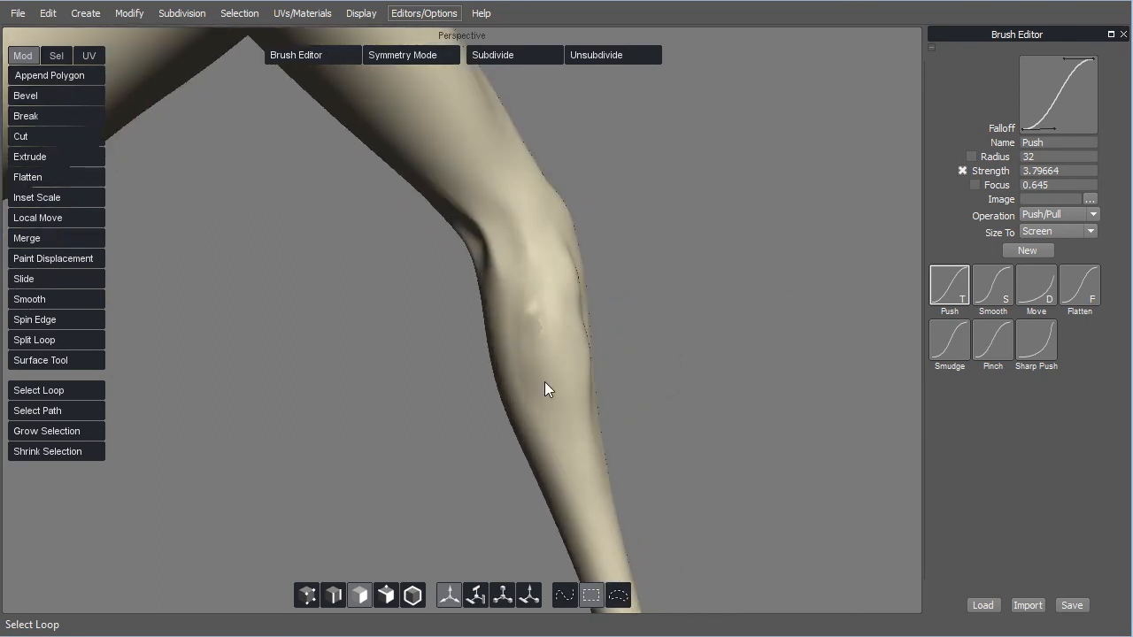
mouse_move(750, 414)
alt+mouse_down()
mouse_move(690, 422)
mouse_move(539, 379)
mouse_move(645, 430)
mouse_move(523, 417)
mouse_move(584, 392)
mouse_move(535, 320)
alt+mouse_up()
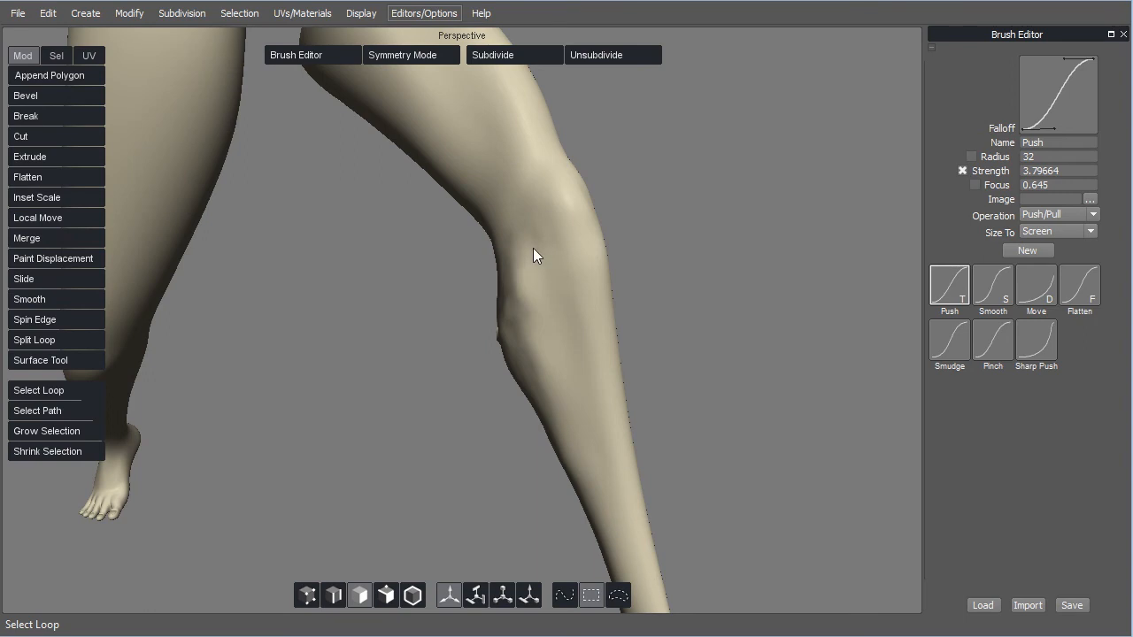
alt+drag(667, 387, 805, 363)
Smooth the sculpted calf and inner knee with the Smooth brush at radius 37 and strength 1.34818
click(993, 286)
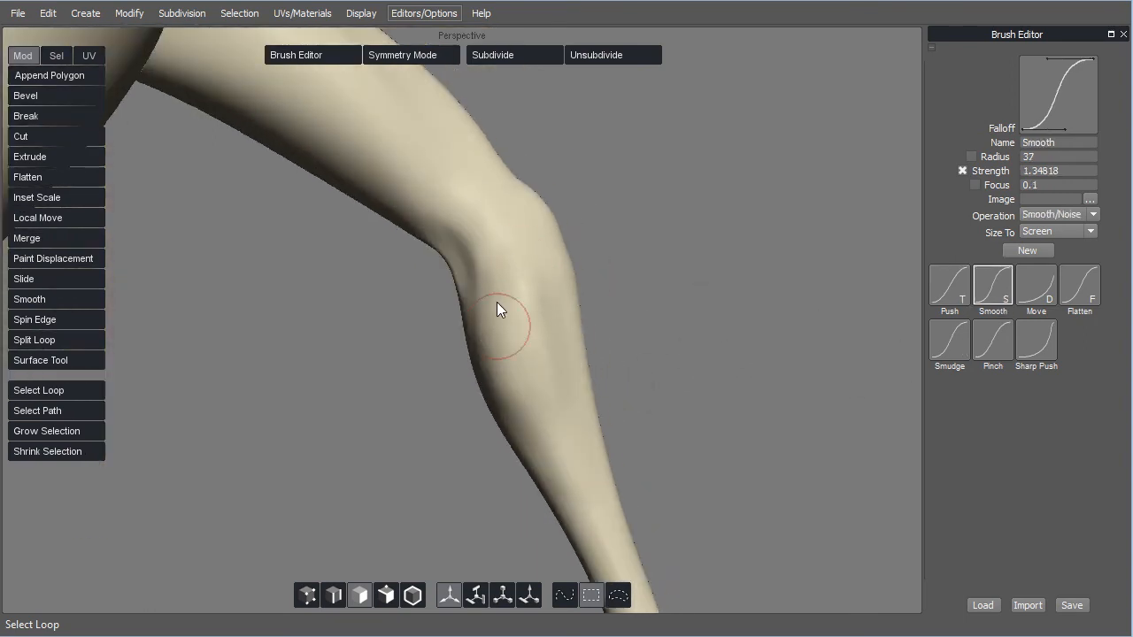
alt+drag(625, 440, 651, 442)
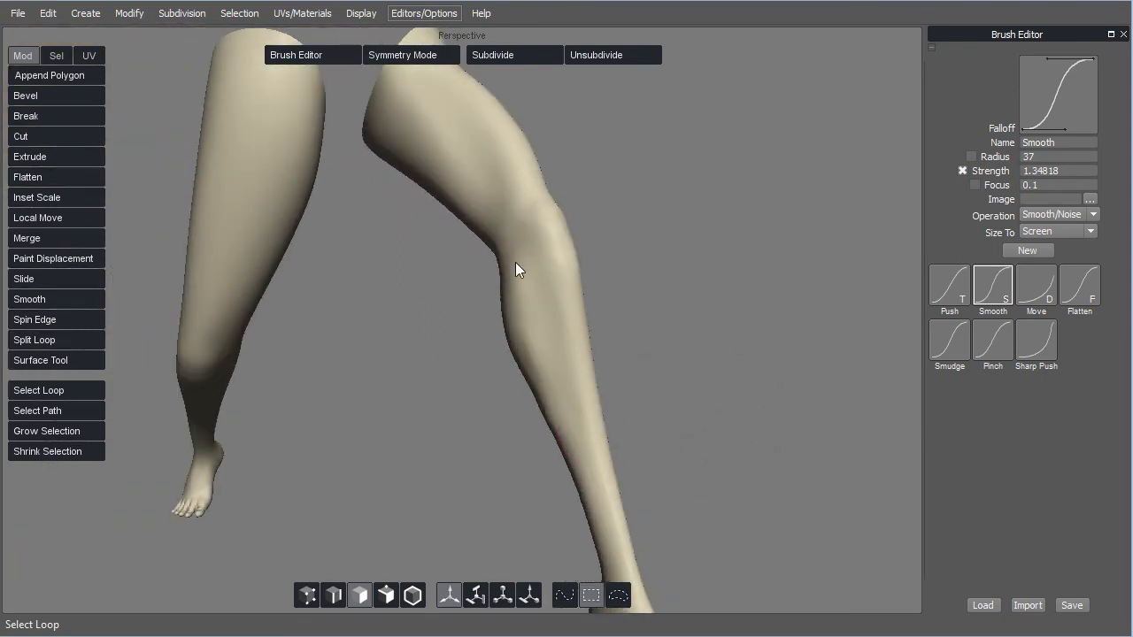
alt+drag(760, 408, 711, 422)
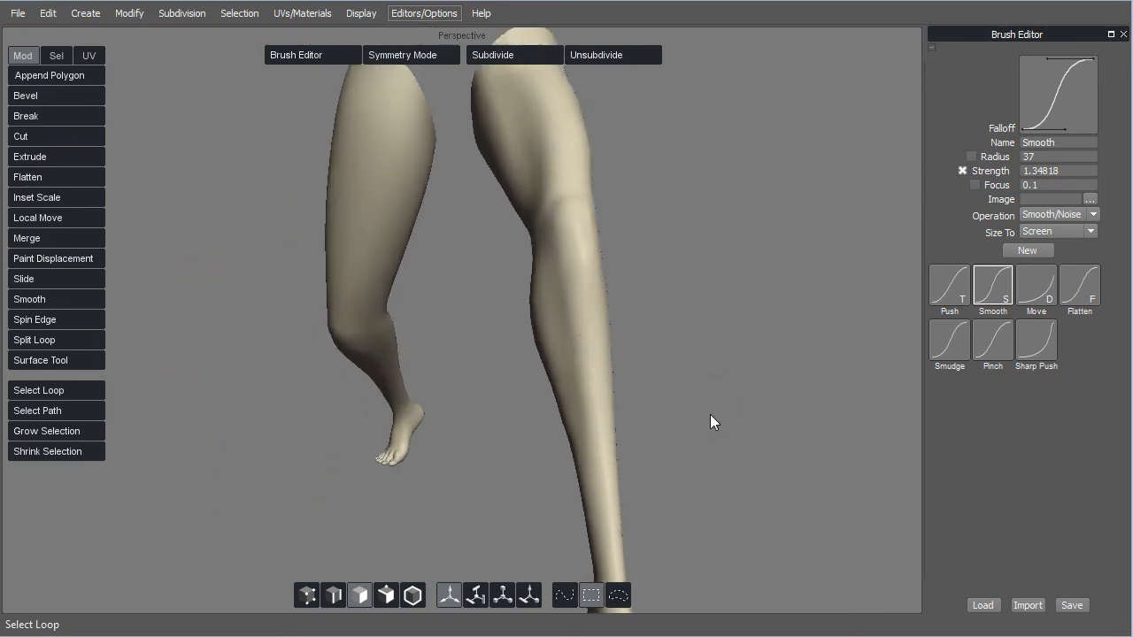
alt+drag(681, 356, 575, 342)
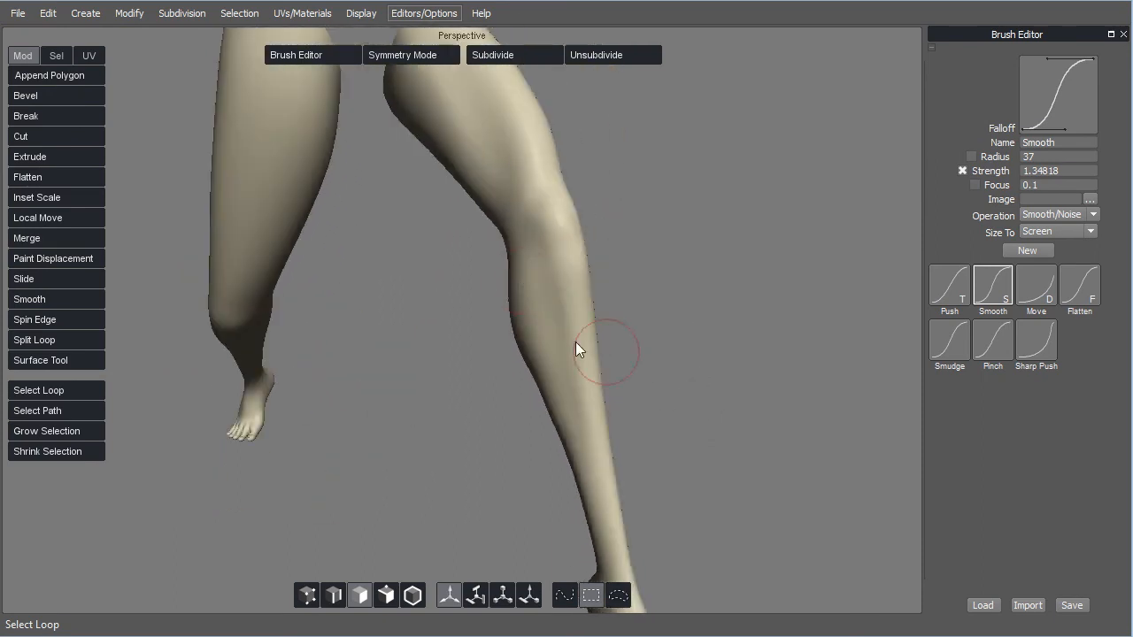
alt+drag(727, 386, 685, 351)
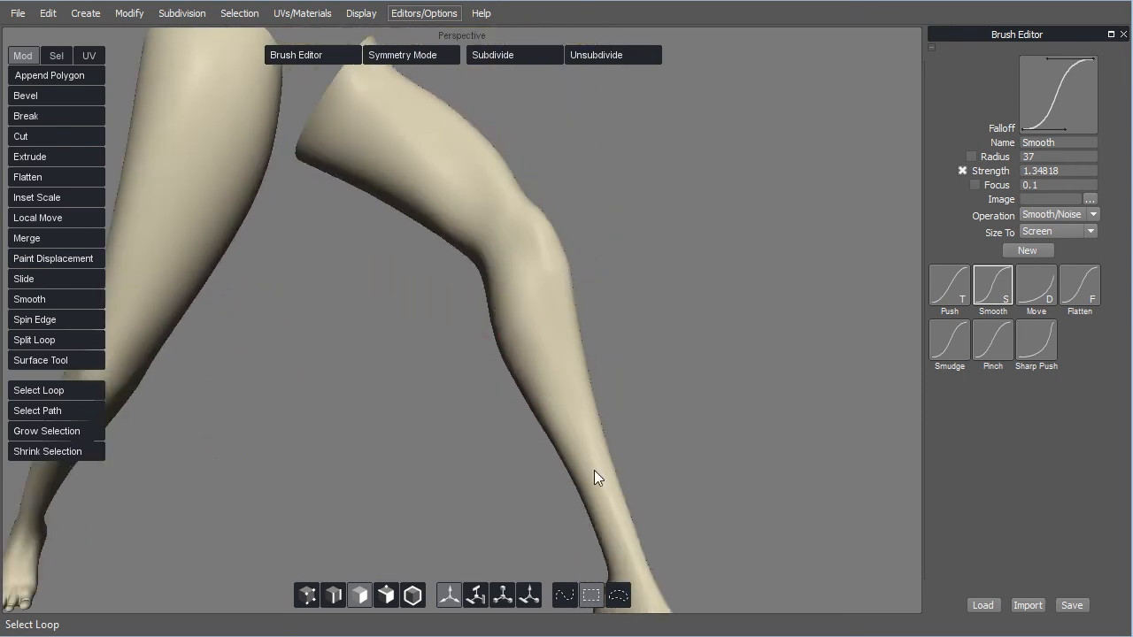
mouse_move(814, 425)
alt+mouse_down()
mouse_move(708, 460)
mouse_move(597, 450)
mouse_move(670, 423)
mouse_move(854, 405)
alt+mouse_up()
Carve the crease beneath and beside the kneecap with the Sharp Push brush at radius 0.510513
click(954, 285)
click(1031, 344)
alt+drag(617, 316, 630, 315)
right_drag(562, 335, 551, 332)
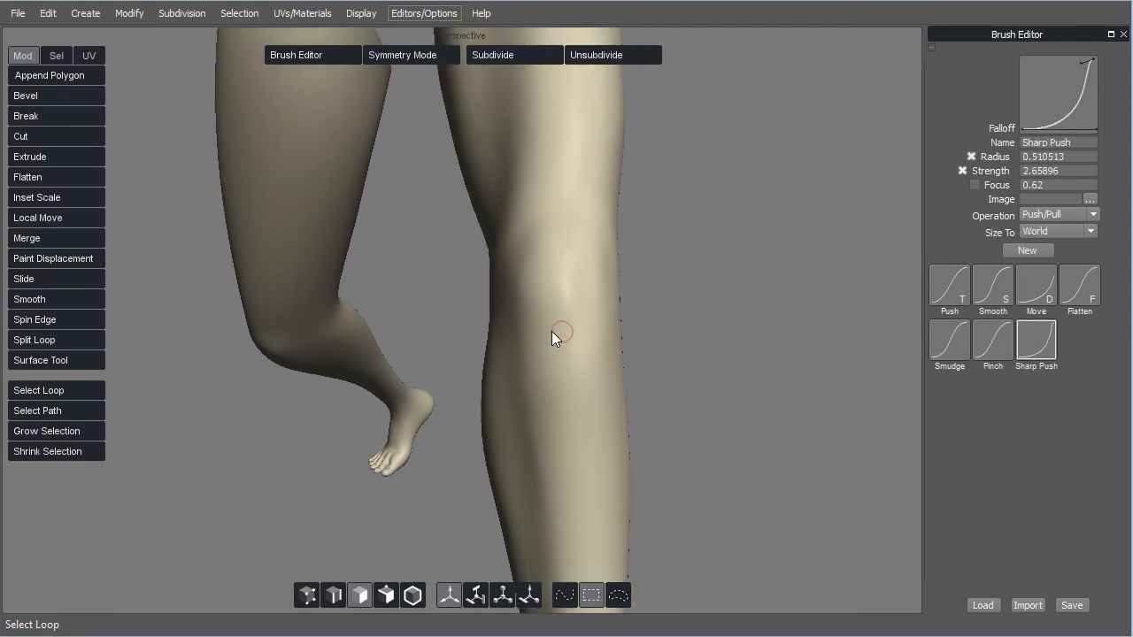
mouse_move(686, 307)
alt+mouse_down()
mouse_move(703, 329)
mouse_move(695, 335)
alt+mouse_up()
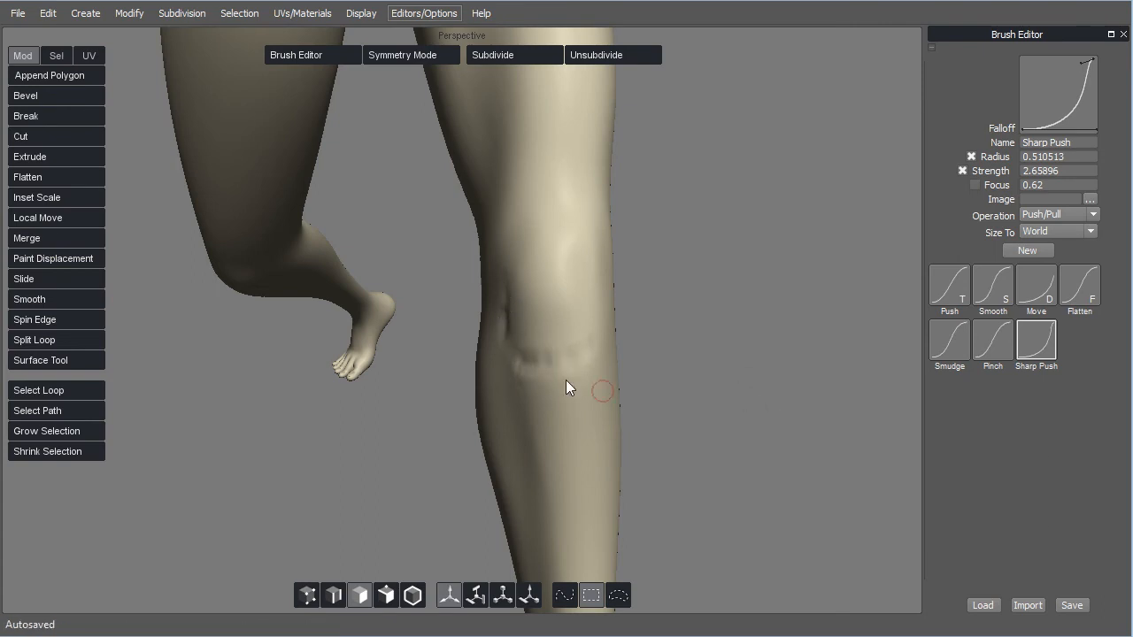
Deepen the groove around the kneecap's lower edge and both sides with the Sharp Push brush at radius 1.05042
mouse_move(718, 380)
middle_down()
mouse_move(678, 404)
mouse_move(520, 355)
middle_up()
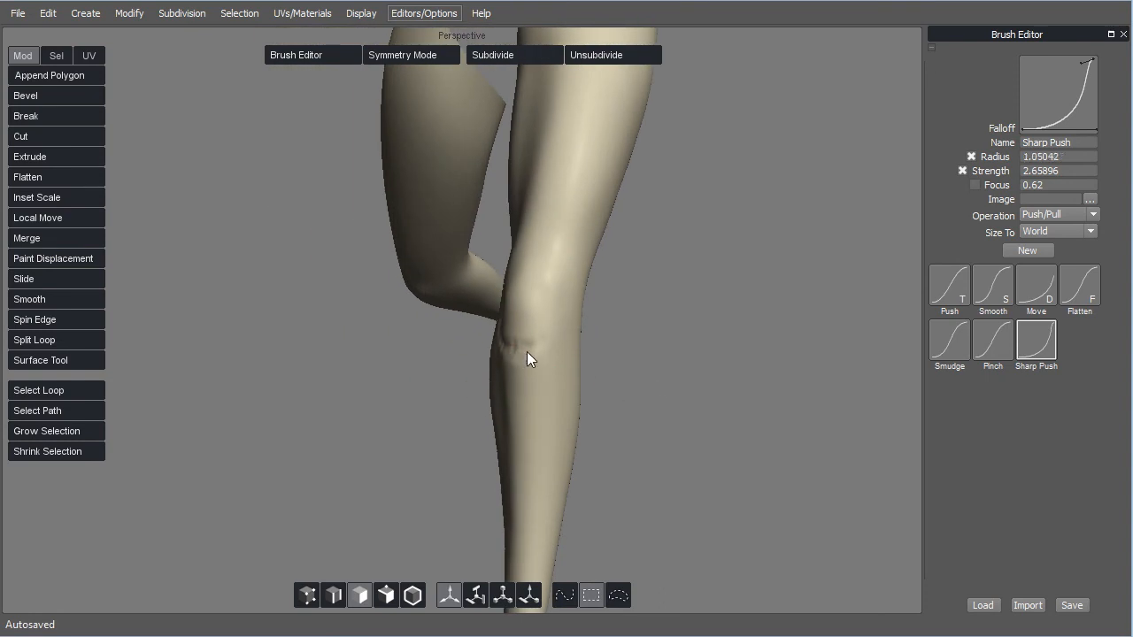
middle_drag(702, 383, 580, 348)
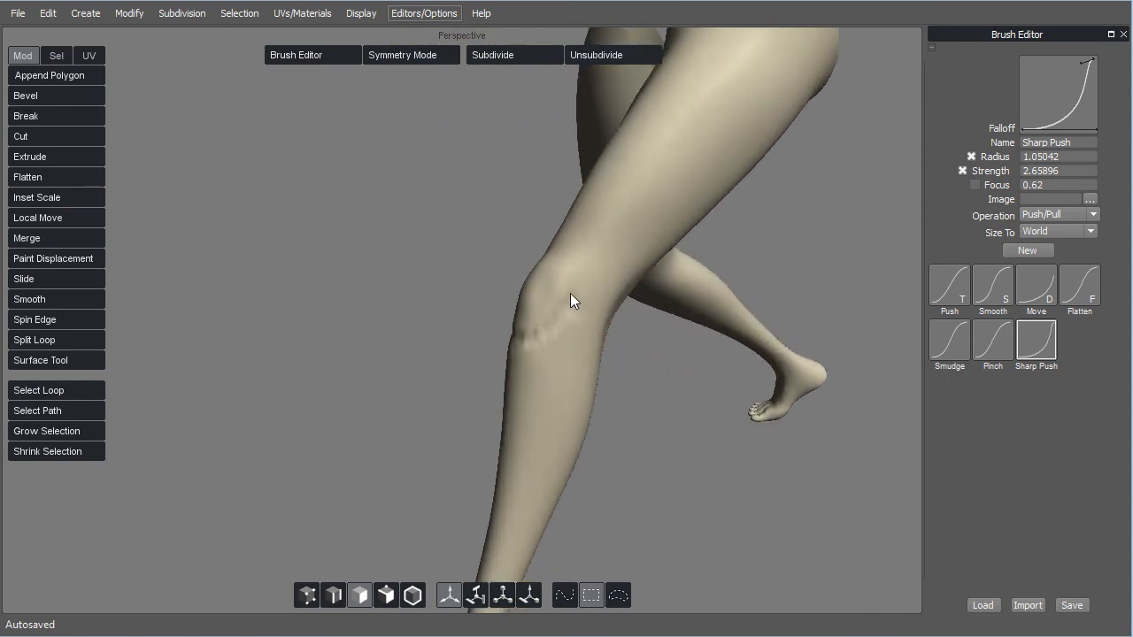
middle_drag(619, 380, 592, 268)
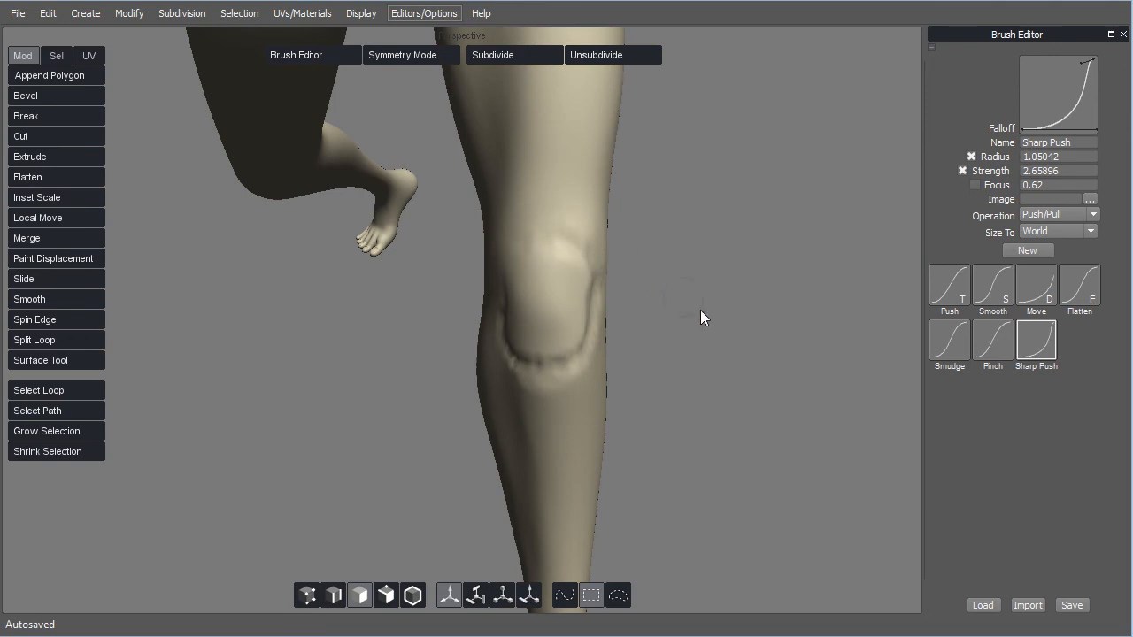
Define the kneecap's upper edge and the area just above it with the Sharp Push brush at radius 1.44845
mouse_move(767, 395)
alt+mouse_down()
mouse_move(673, 365)
mouse_move(764, 415)
alt+mouse_up()
middle_drag(543, 211, 552, 212)
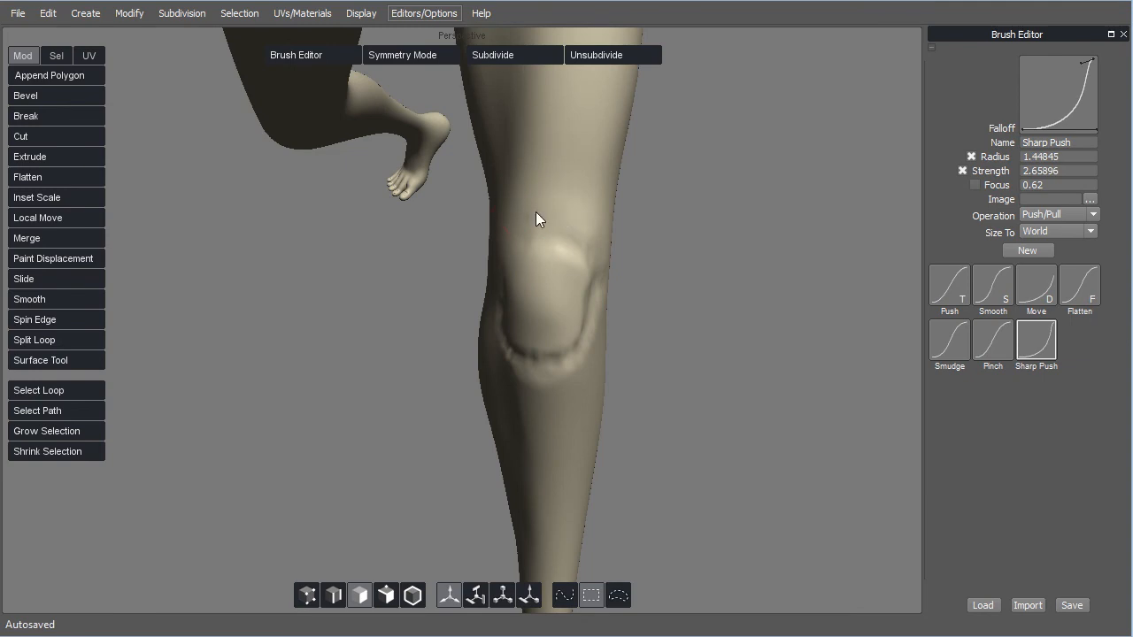
alt+drag(724, 304, 683, 271)
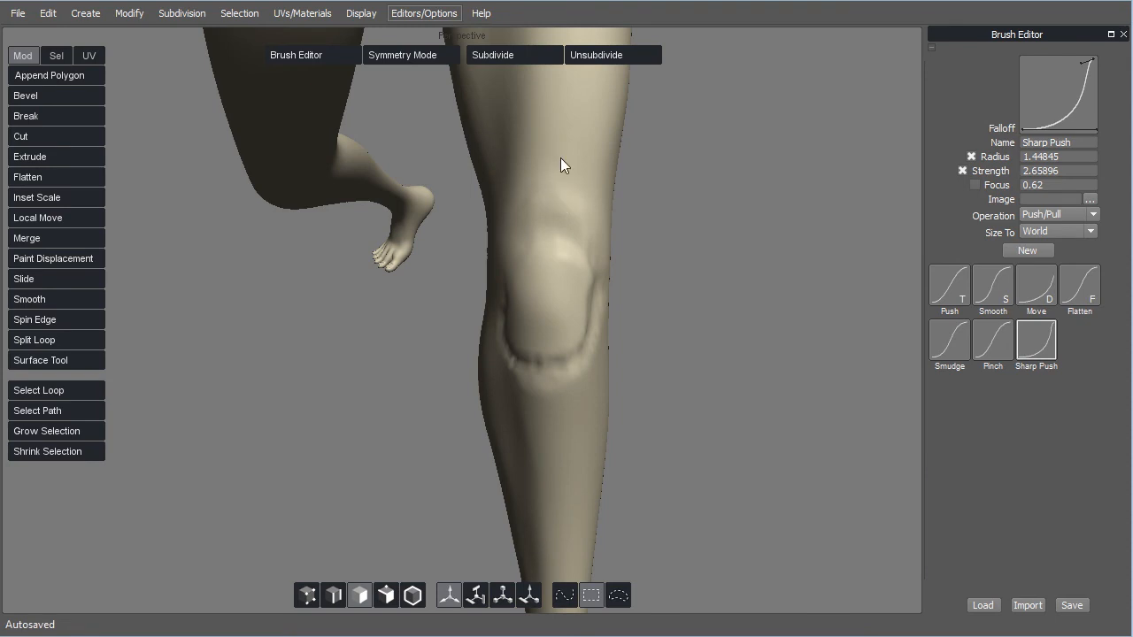
Smooth the kneecap and its surrounding groove with the Smooth brush at radius 37 and strength 1.34818
key(s)
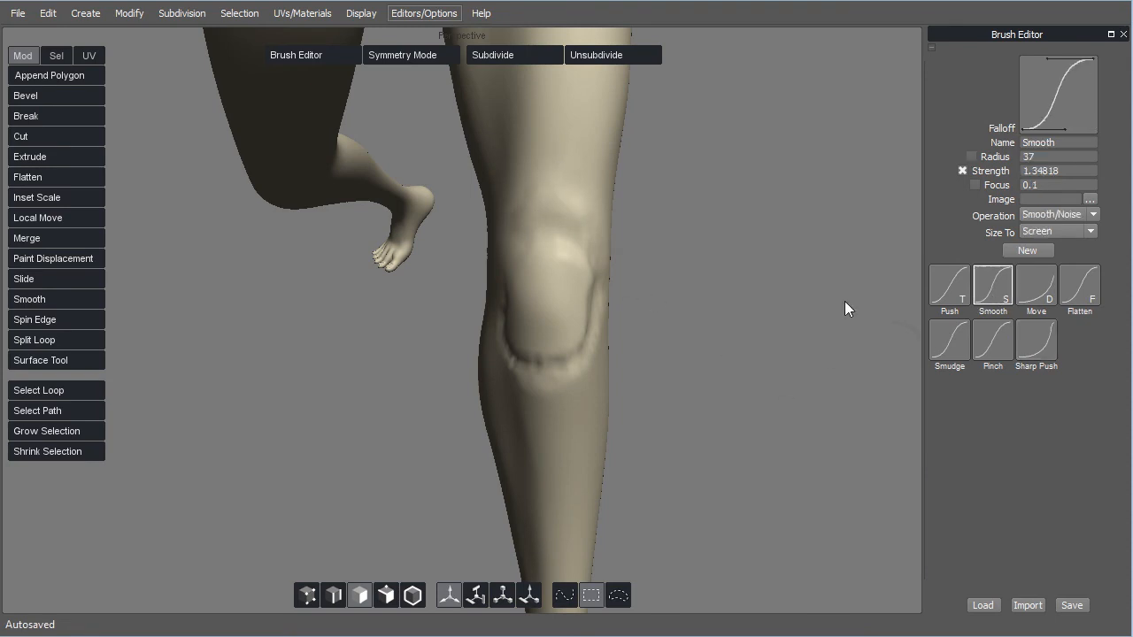
alt+drag(844, 301, 563, 318)
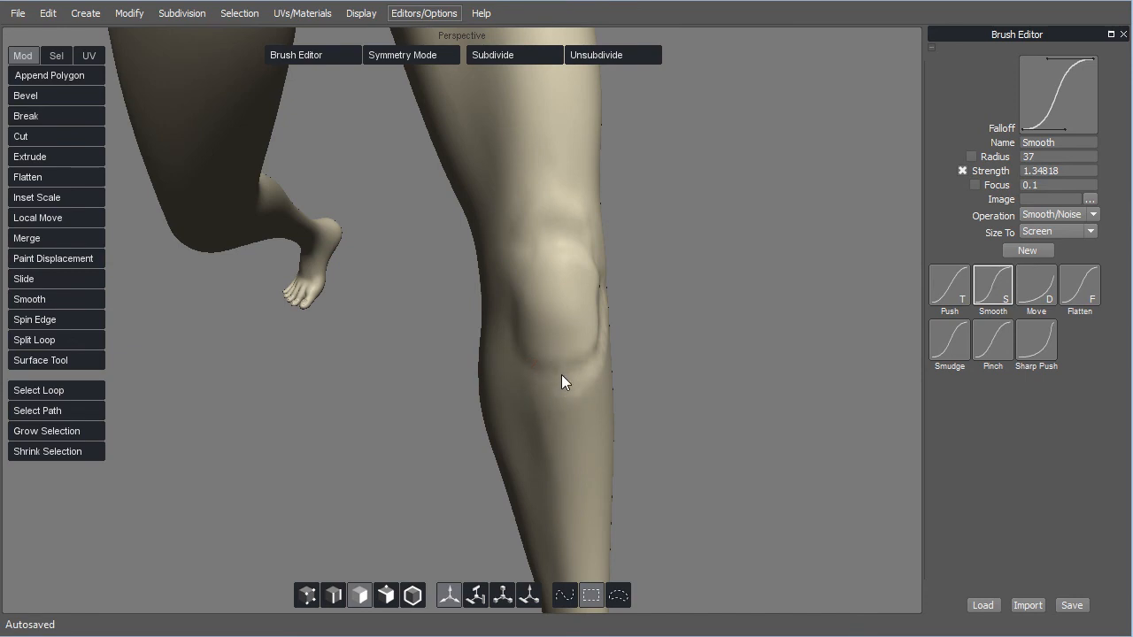
mouse_move(649, 363)
alt+mouse_down()
mouse_move(632, 402)
mouse_move(622, 375)
mouse_move(650, 335)
mouse_move(644, 296)
mouse_move(496, 458)
mouse_move(597, 295)
alt+mouse_up()
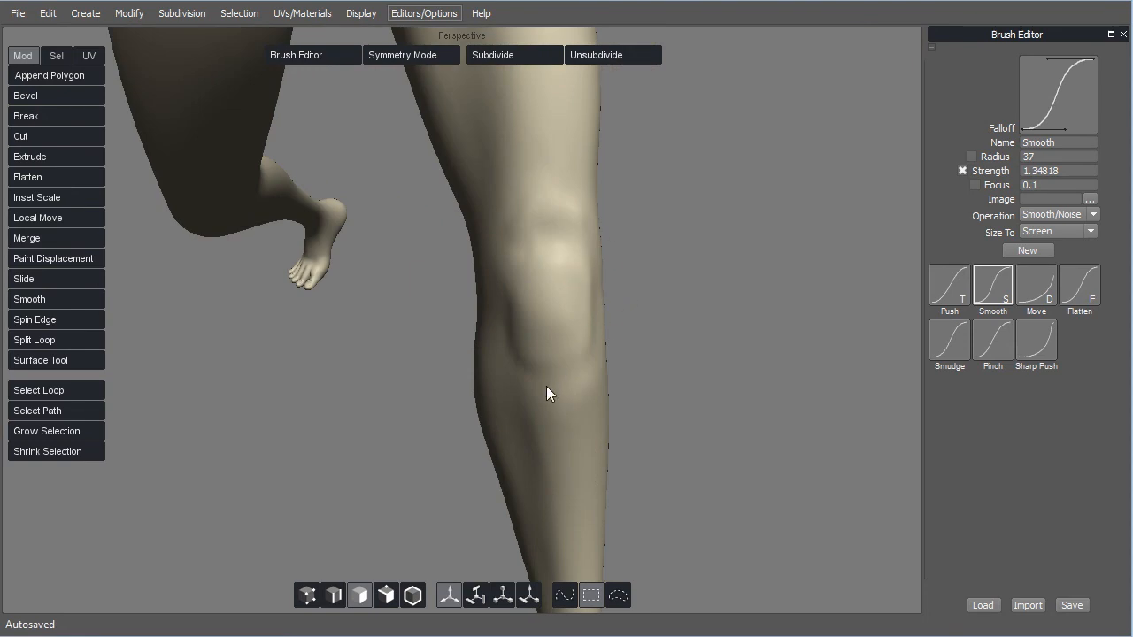
mouse_move(519, 313)
mouse_down()
mouse_move(560, 252)
mouse_move(517, 219)
mouse_move(560, 222)
mouse_up()
drag(559, 304, 575, 234)
Raise the inner and outer ankle bones with the Sharp Push brush at radius 1.44845 and strength 2.65896
alt+right_drag(704, 385, 622, 440)
alt+drag(622, 441, 532, 359)
mouse_move(601, 394)
alt+mouse_down()
mouse_move(687, 392)
mouse_move(599, 382)
alt+mouse_up()
alt+right_drag(599, 381, 624, 239)
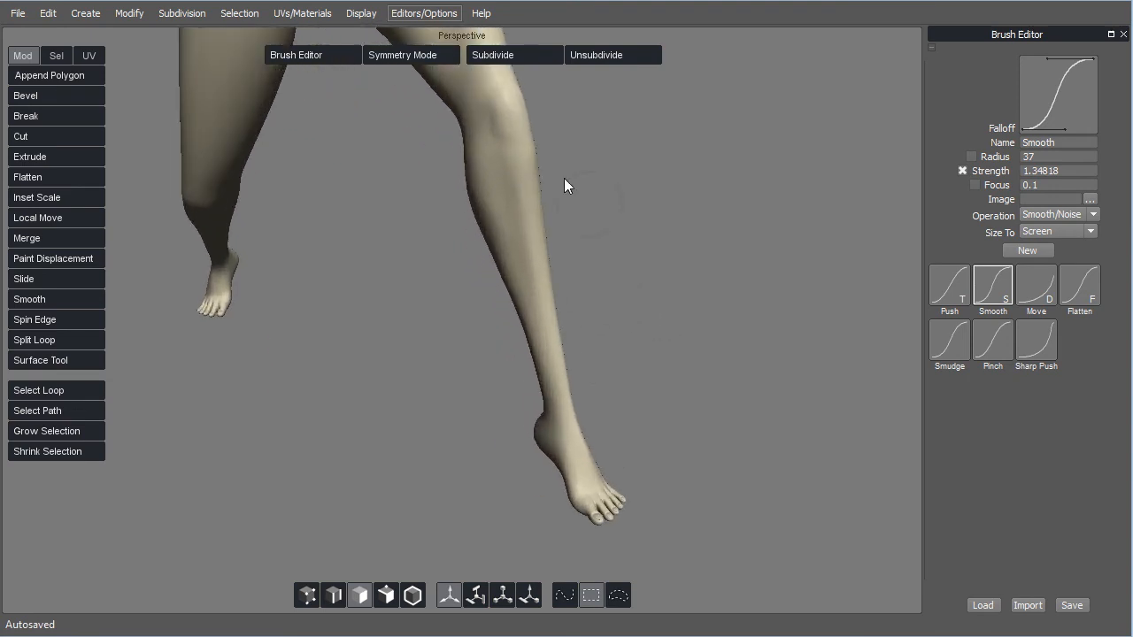
alt+middle_drag(657, 382, 614, 290)
alt+drag(614, 290, 602, 337)
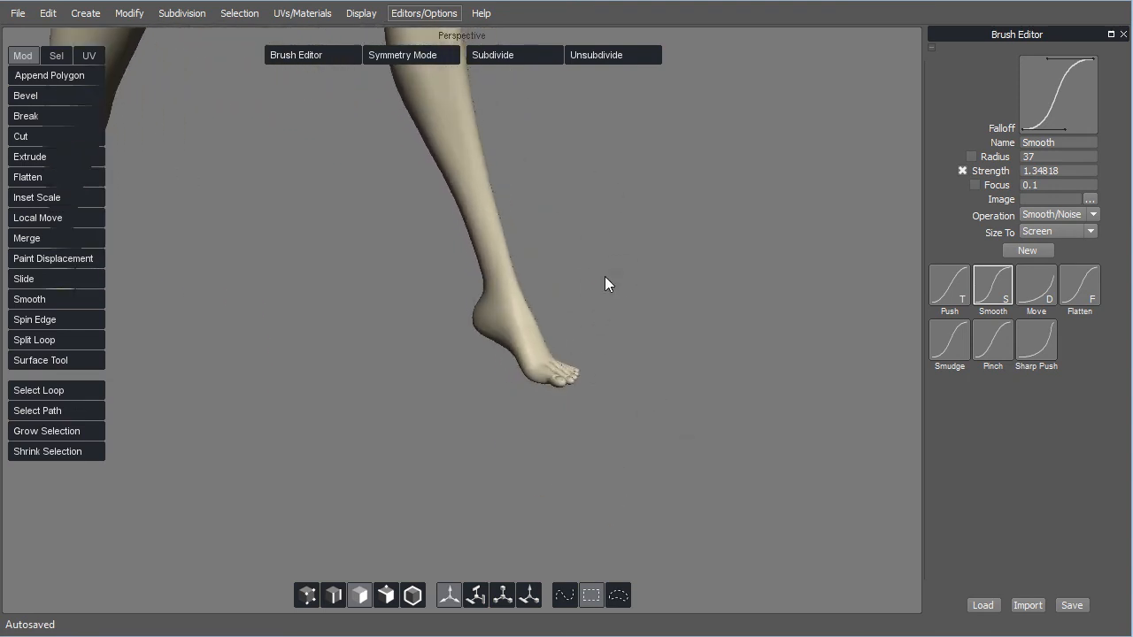
mouse_move(621, 322)
alt+right_down()
mouse_move(716, 288)
mouse_move(680, 278)
alt+right_up()
alt+drag(680, 278, 472, 157)
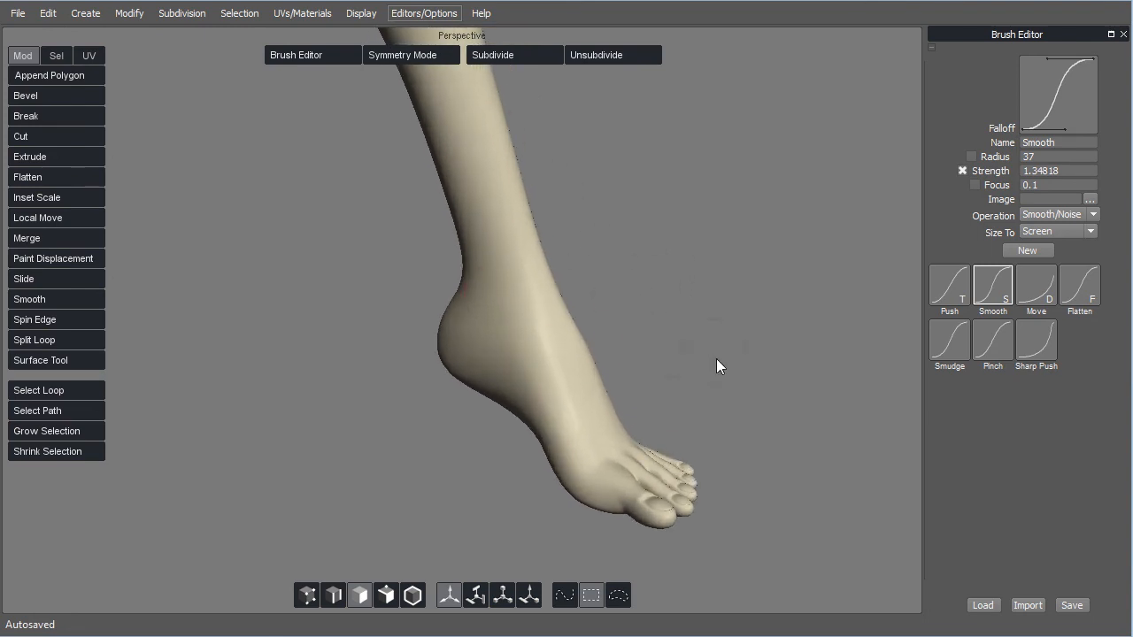
click(1044, 358)
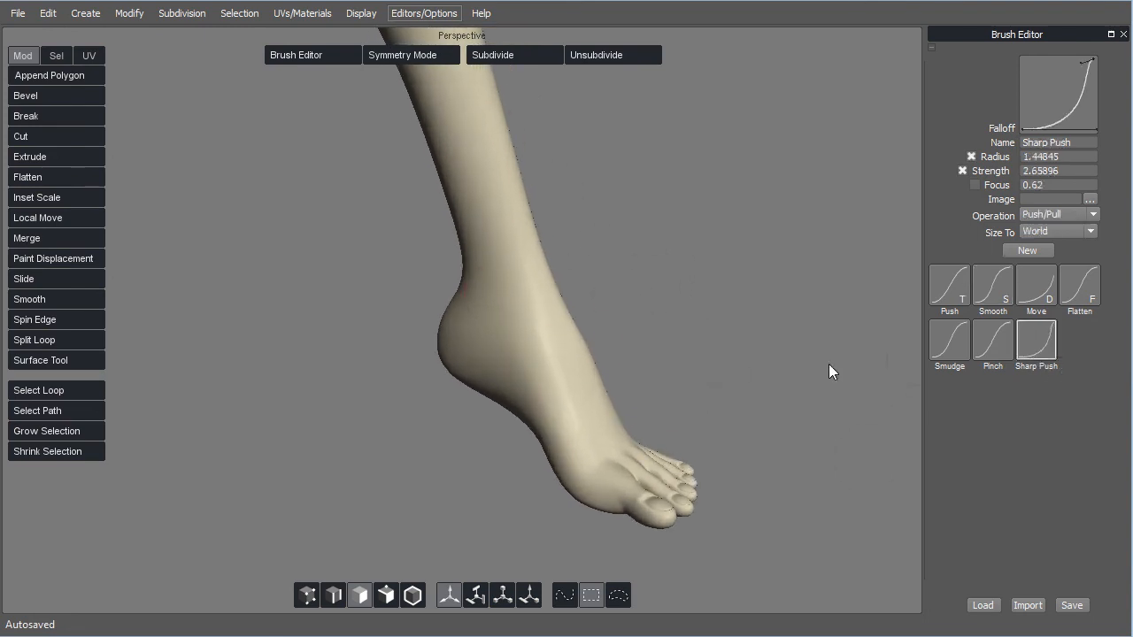
alt+drag(622, 290, 648, 283)
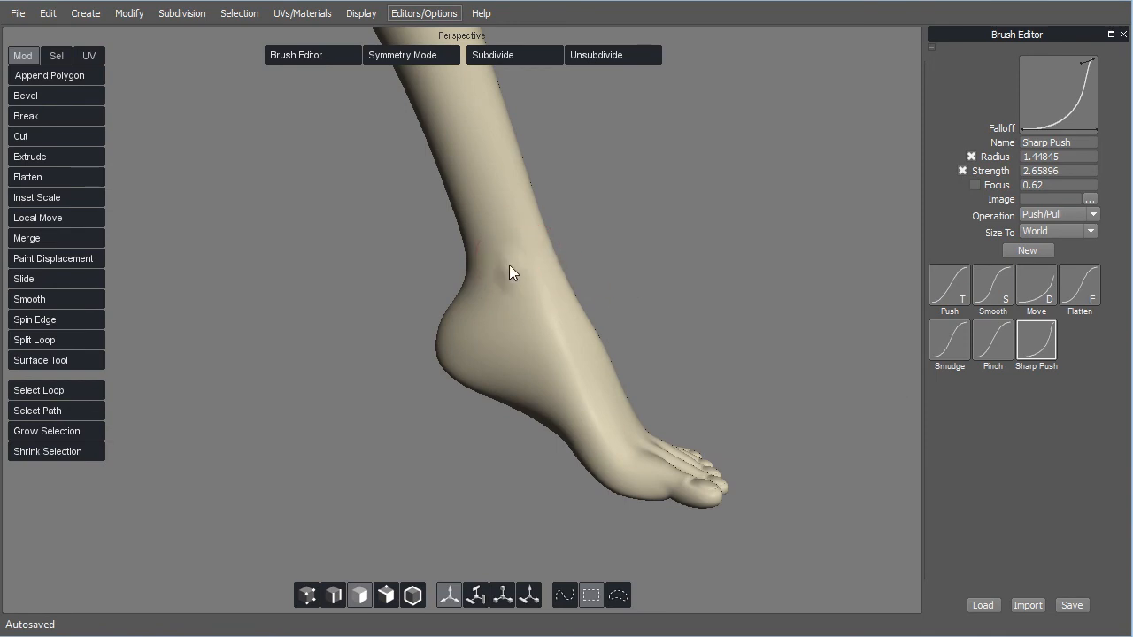
drag(514, 267, 463, 133)
drag(510, 292, 511, 273)
mouse_move(719, 303)
middle_down()
mouse_move(647, 339)
mouse_move(519, 342)
mouse_move(537, 288)
middle_up()
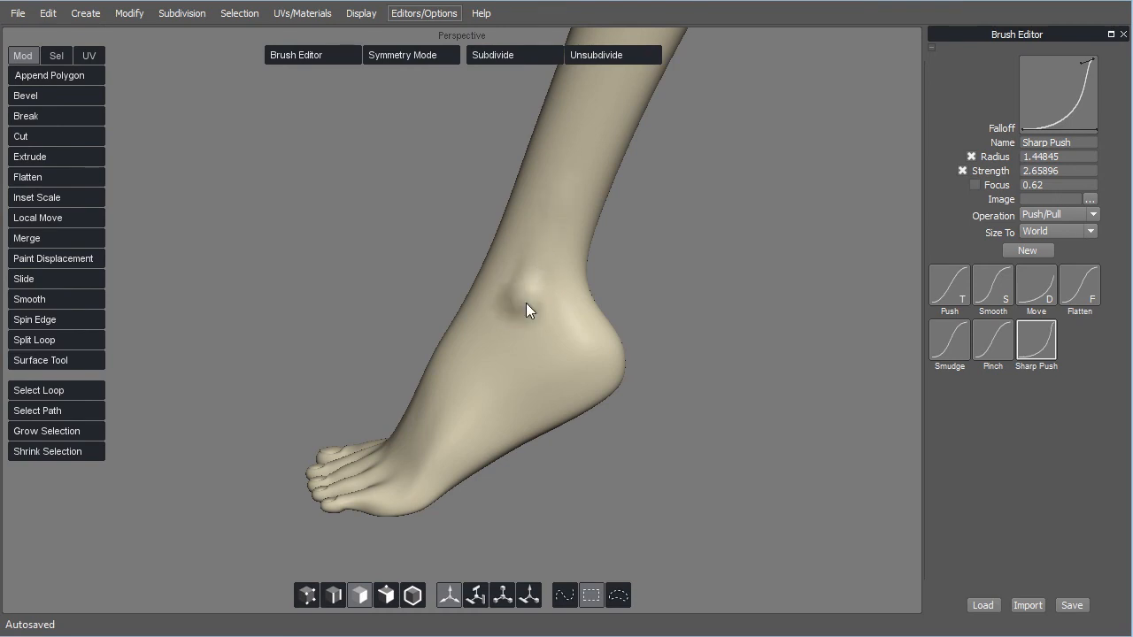
middle_drag(586, 331, 803, 399)
Carve grooves along both sides of the Achilles tendon with the Sharp Push brush at radius 0.843855 and strength 2.64893
mouse_move(807, 359)
middle_down()
mouse_move(609, 313)
mouse_move(555, 322)
mouse_move(480, 313)
middle_up()
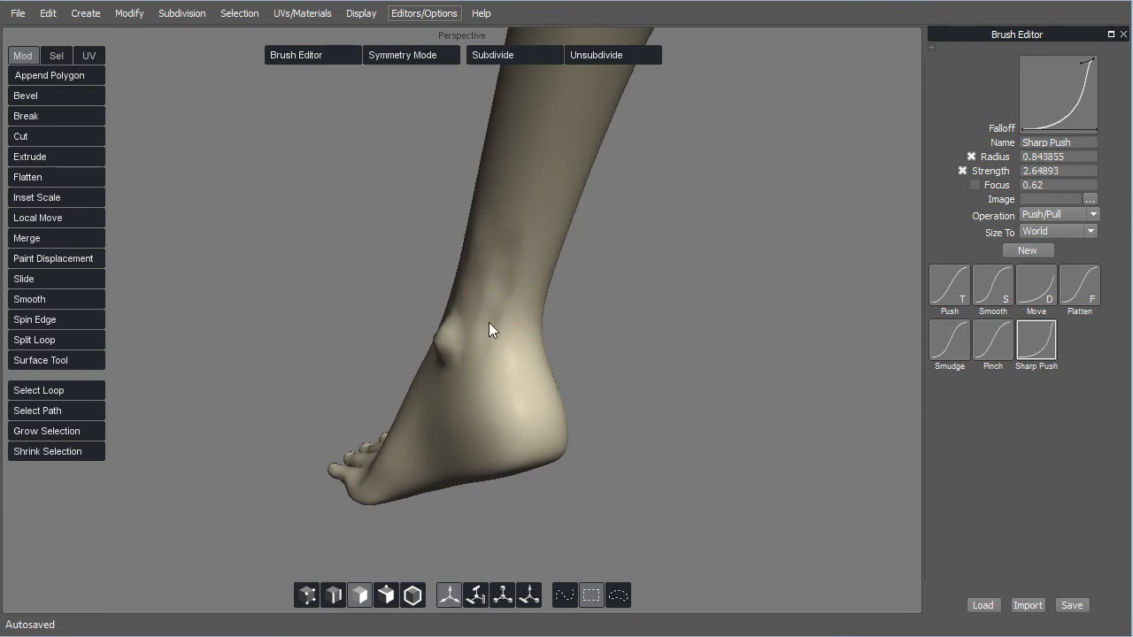
mouse_move(496, 329)
mouse_down()
mouse_move(508, 297)
mouse_move(502, 315)
mouse_up()
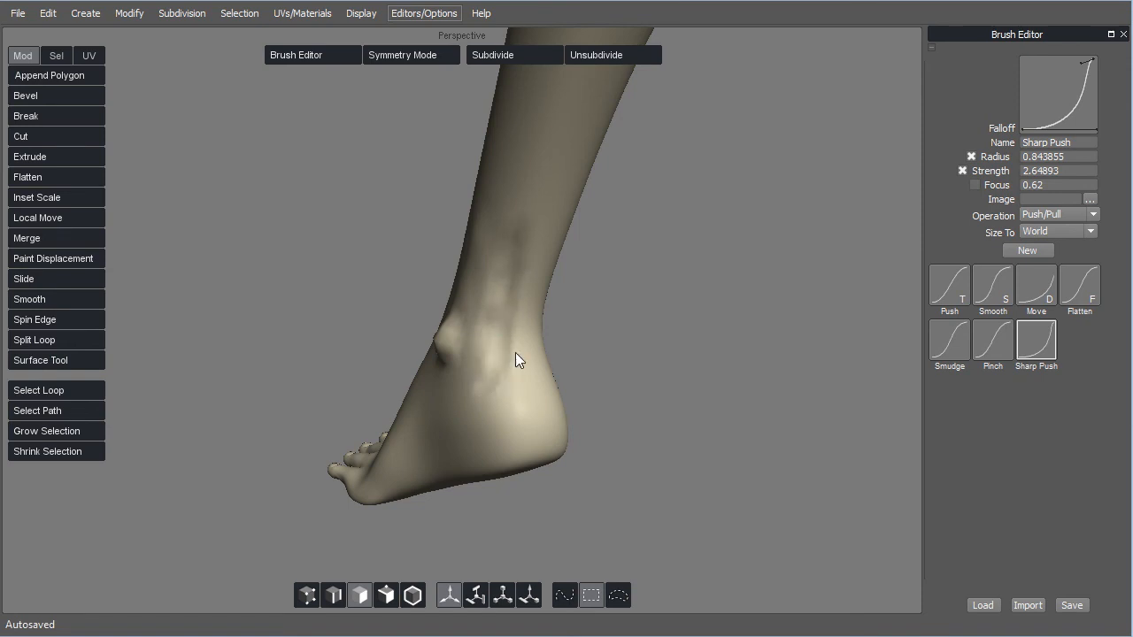
mouse_move(714, 366)
middle_down()
mouse_move(655, 363)
mouse_move(564, 267)
middle_up()
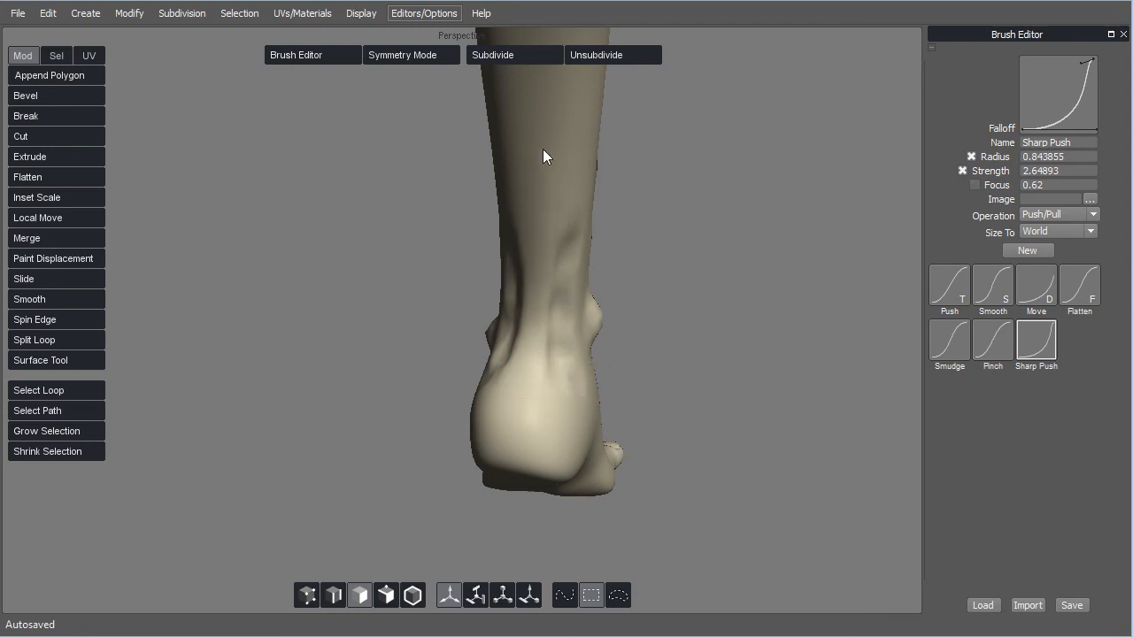
Deepen the hollows beneath and behind the outer and inner ankle bones with the Sharp Push brush
middle_drag(646, 273, 511, 292)
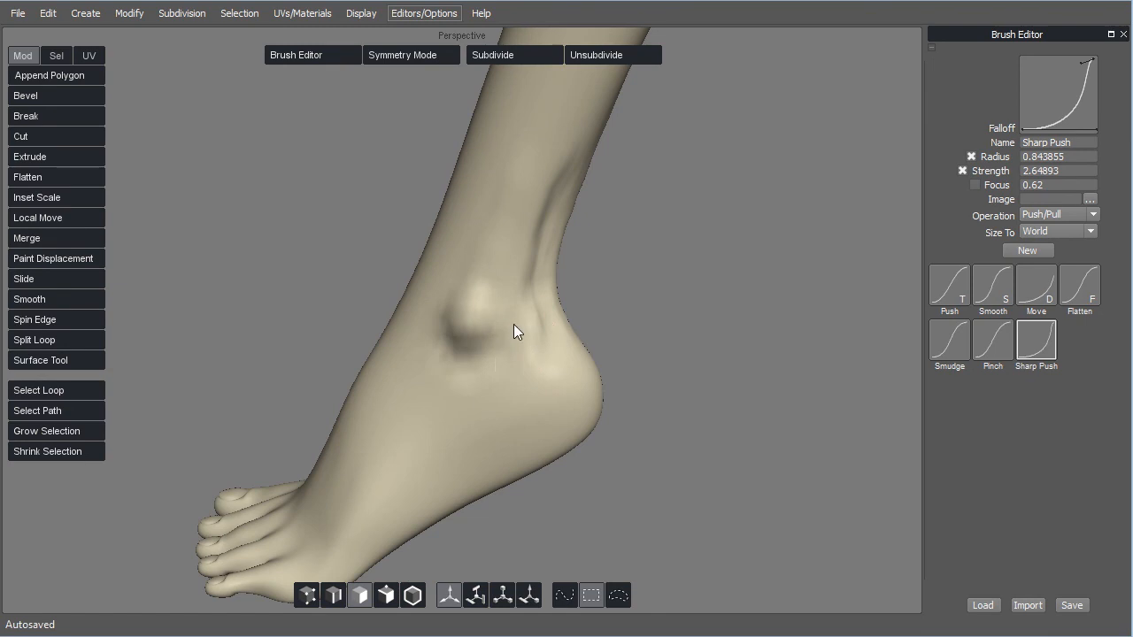
mouse_move(662, 434)
middle_down()
mouse_move(716, 404)
mouse_move(852, 420)
mouse_move(823, 416)
middle_up()
mouse_move(502, 320)
mouse_down()
mouse_move(513, 348)
mouse_move(556, 378)
mouse_up()
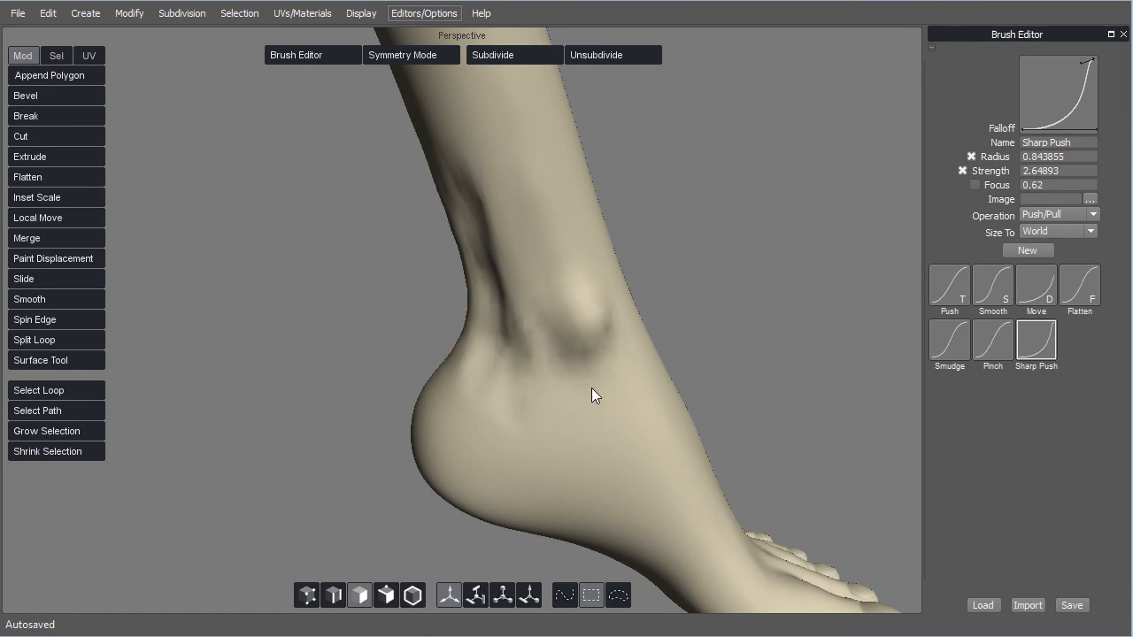
right_click(764, 331)
click(735, 342)
scroll(707, 341, down, 2)
middle_drag(708, 341, 611, 336)
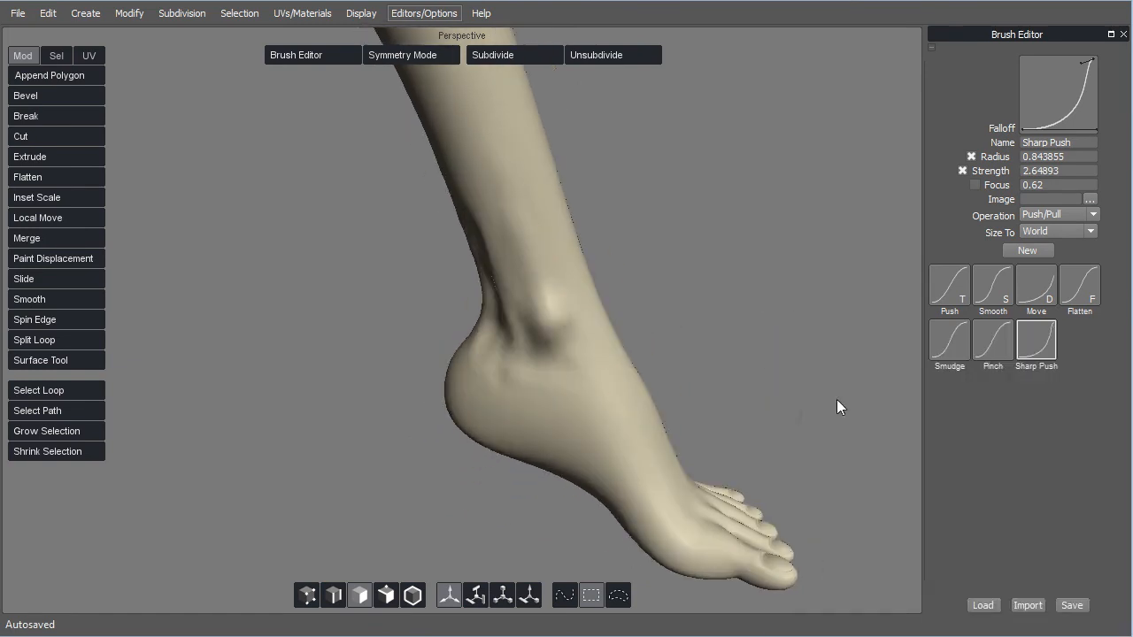
Smooth the inner ankle bone and the inner side of the Achilles tendon with the Smooth brush at radius 37
key(s)
middle_drag(833, 342, 604, 346)
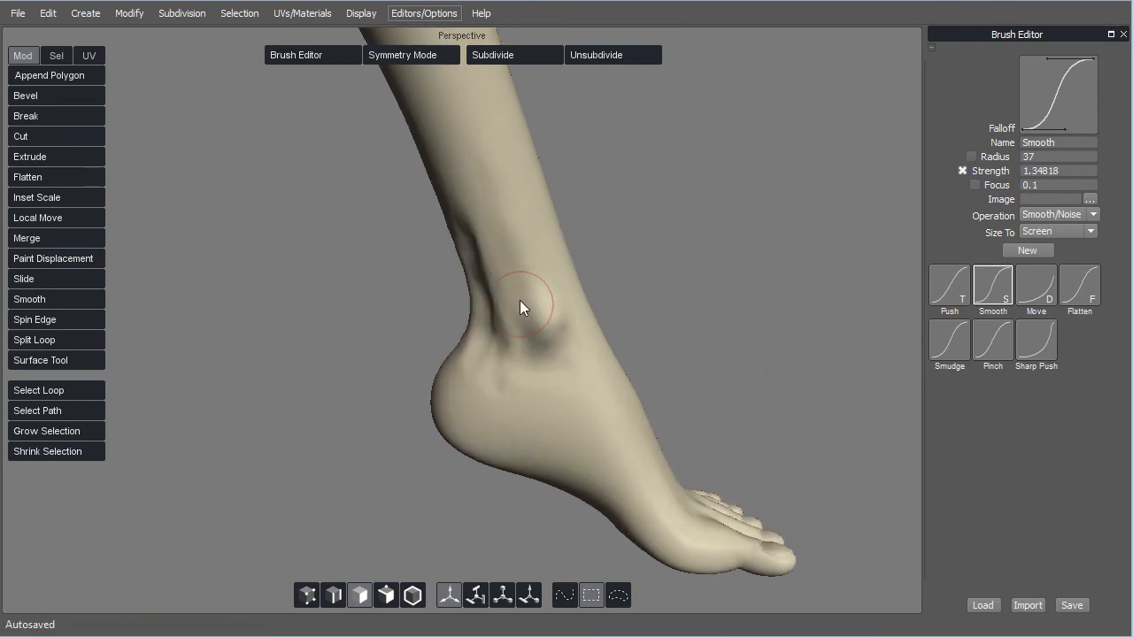
mouse_move(562, 325)
mouse_down()
mouse_move(543, 343)
mouse_move(563, 375)
mouse_up()
middle_drag(439, 482, 514, 405)
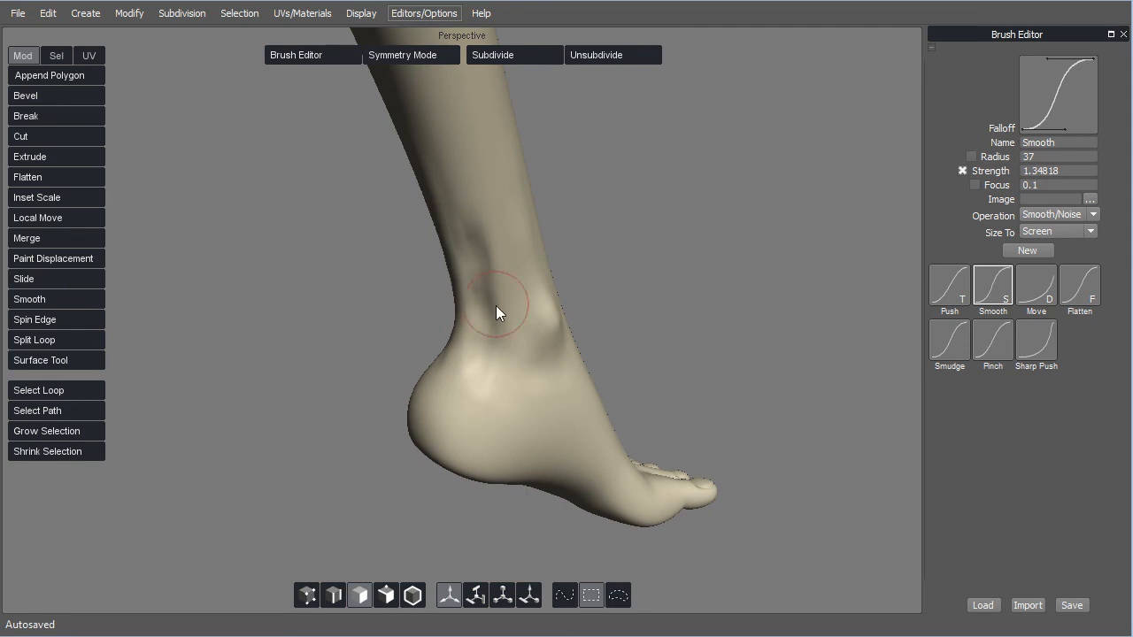
middle_drag(378, 413, 432, 405)
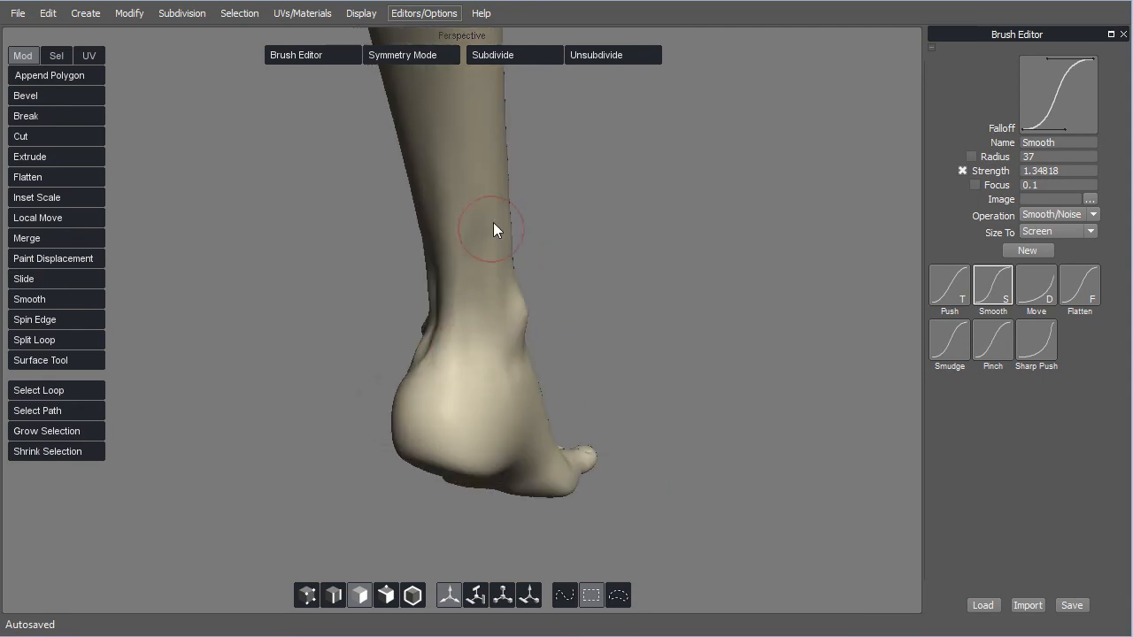
middle_drag(655, 357, 534, 317)
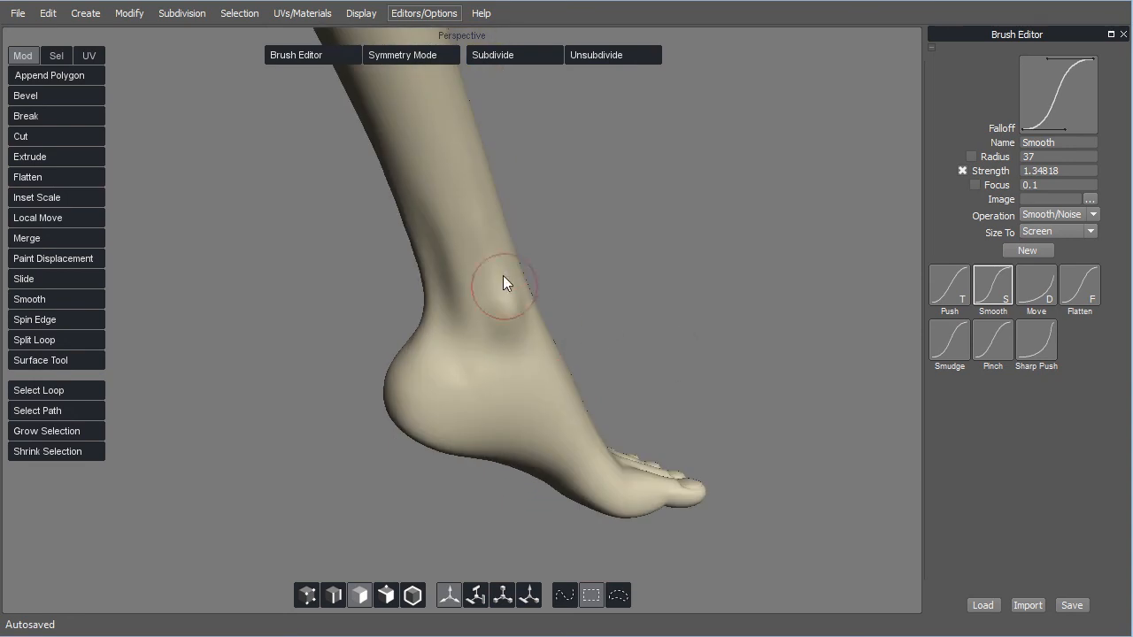
Smooth the outer ankle bone and the outer groove of the Achilles tendon down to the heel
middle_drag(459, 370, 696, 323)
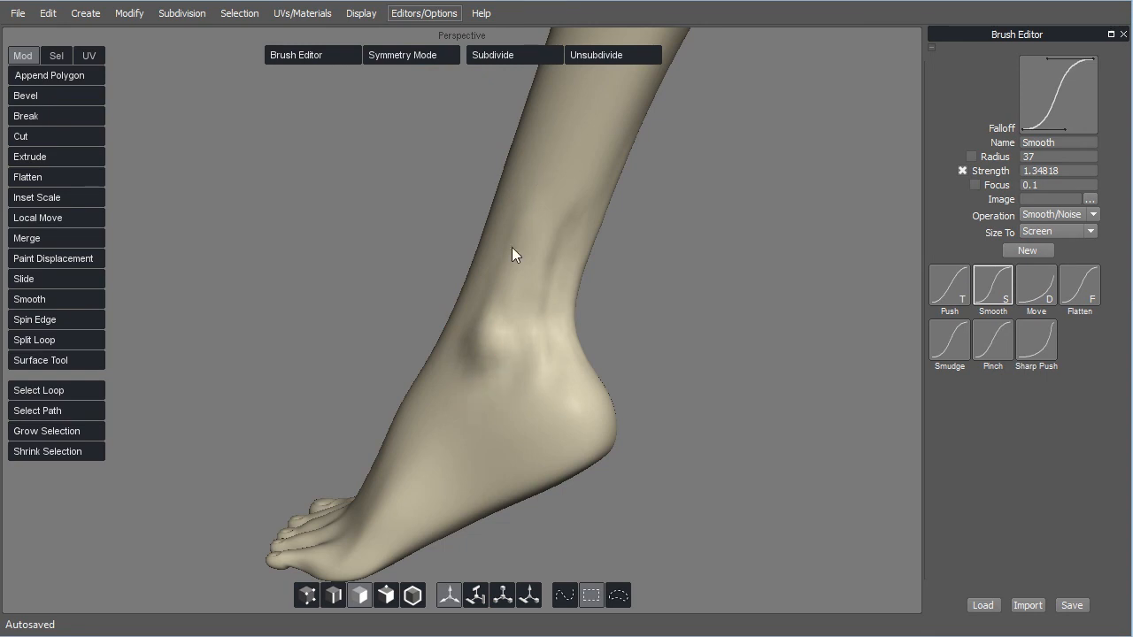
middle_drag(767, 370, 482, 389)
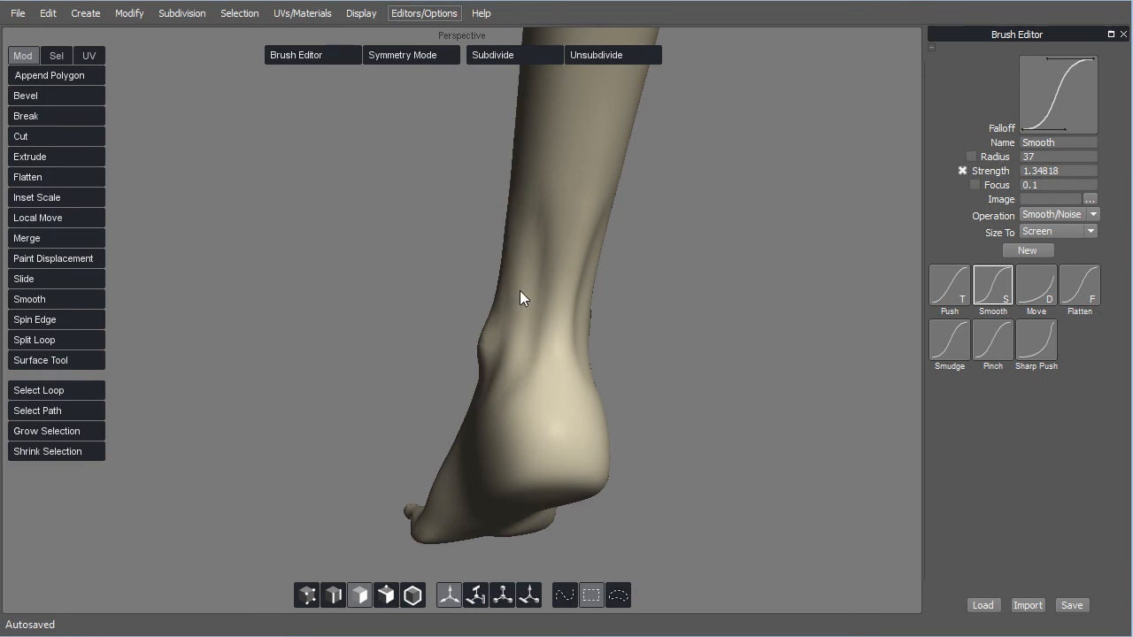
middle_drag(654, 337, 452, 278)
middle_drag(693, 372, 470, 285)
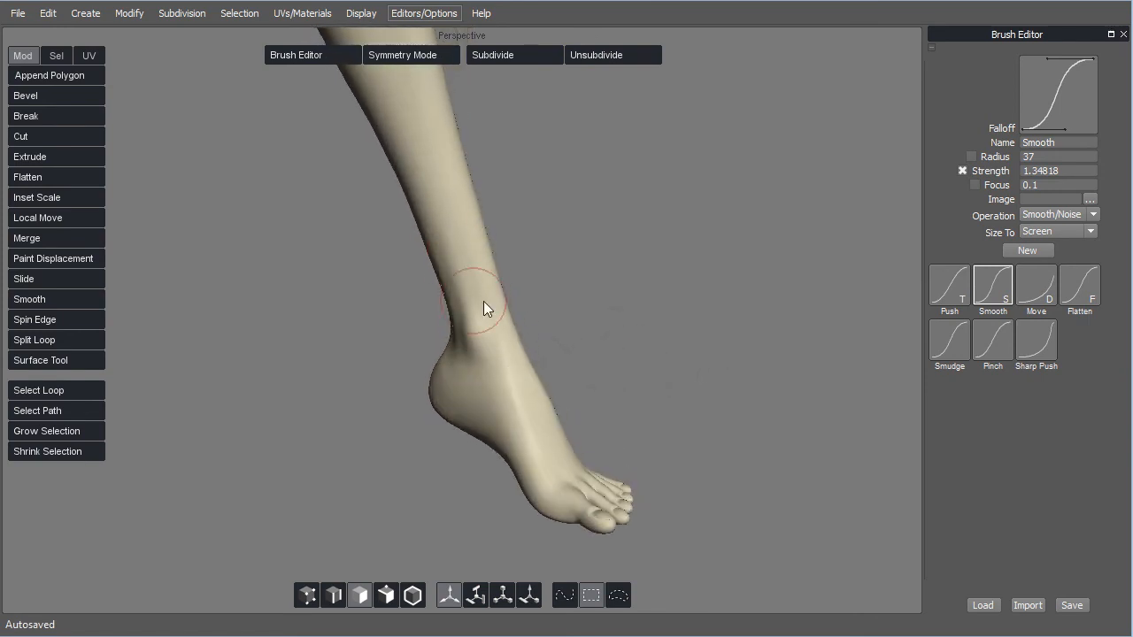
Build up the top of the big toe behind the nail with the Push brush, lowering its strength to 2.13868
mouse_move(669, 377)
middle_down()
mouse_move(476, 352)
mouse_move(652, 402)
mouse_move(508, 411)
mouse_move(544, 420)
mouse_move(508, 358)
mouse_move(540, 438)
mouse_move(605, 427)
mouse_move(654, 305)
mouse_move(753, 331)
mouse_move(708, 354)
mouse_move(725, 397)
mouse_move(759, 407)
mouse_move(690, 412)
mouse_move(678, 374)
mouse_move(716, 392)
mouse_move(684, 407)
mouse_move(678, 357)
mouse_move(731, 377)
mouse_move(531, 376)
middle_up()
middle_drag(423, 456, 575, 407)
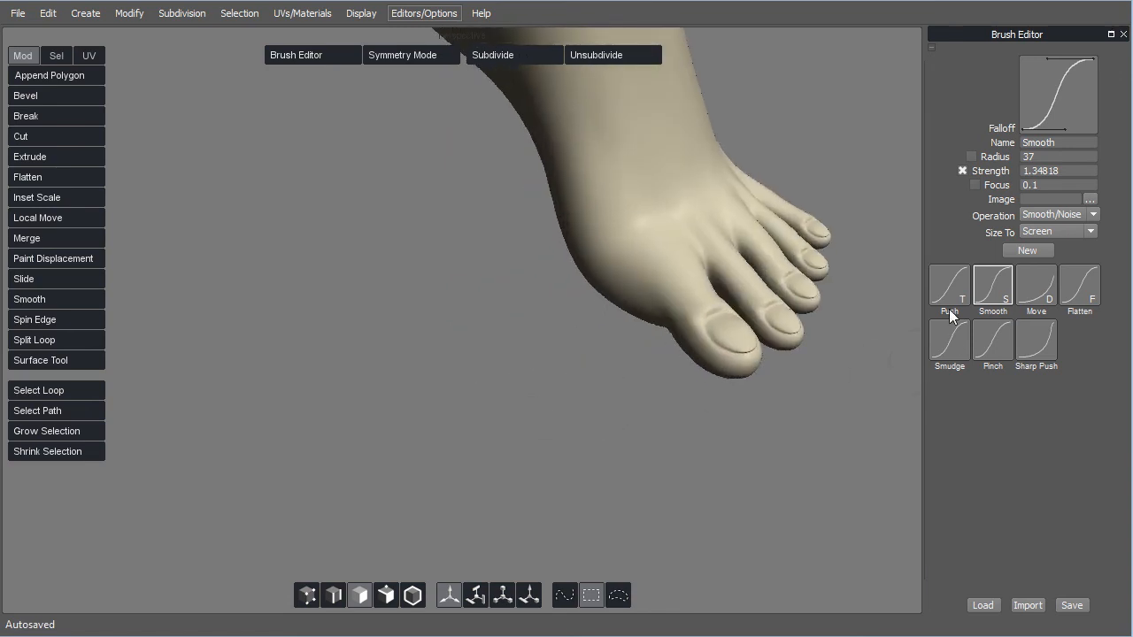
click(948, 285)
mouse_move(731, 369)
middle_down()
mouse_move(542, 409)
mouse_move(607, 400)
mouse_move(513, 453)
mouse_move(617, 386)
middle_up()
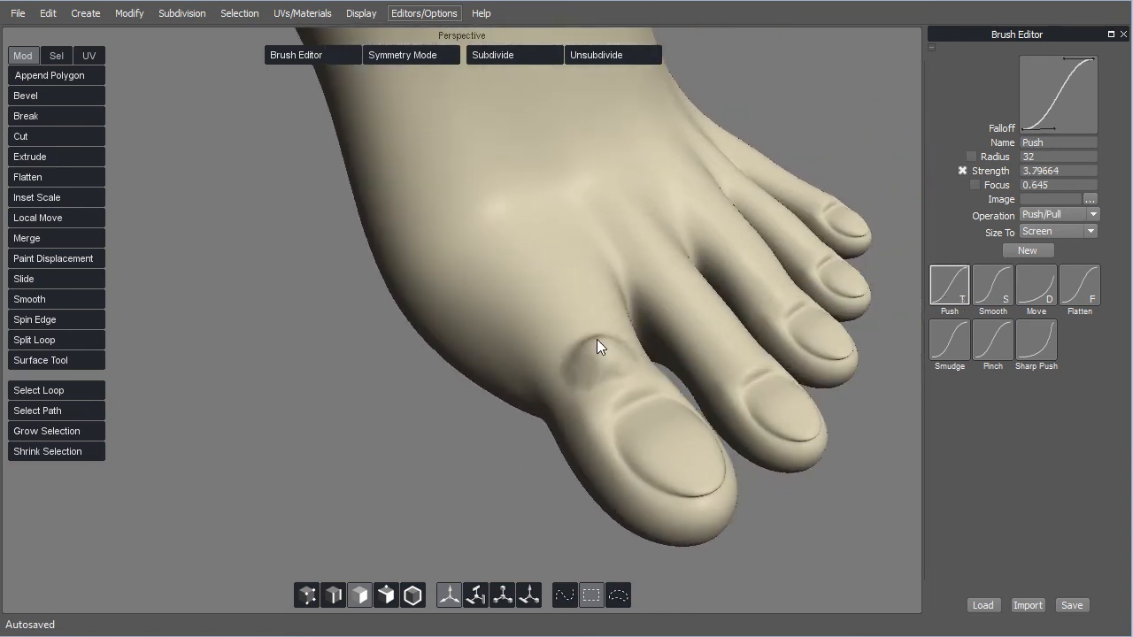
ctrl+middle_drag(604, 332, 602, 529)
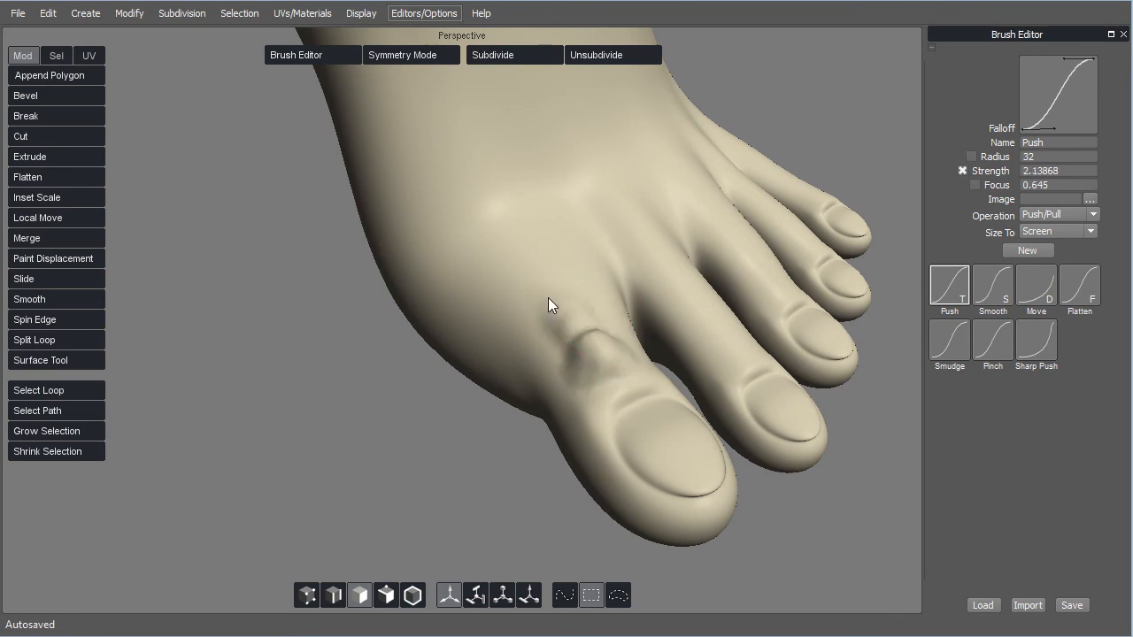
middle_drag(629, 417, 580, 303)
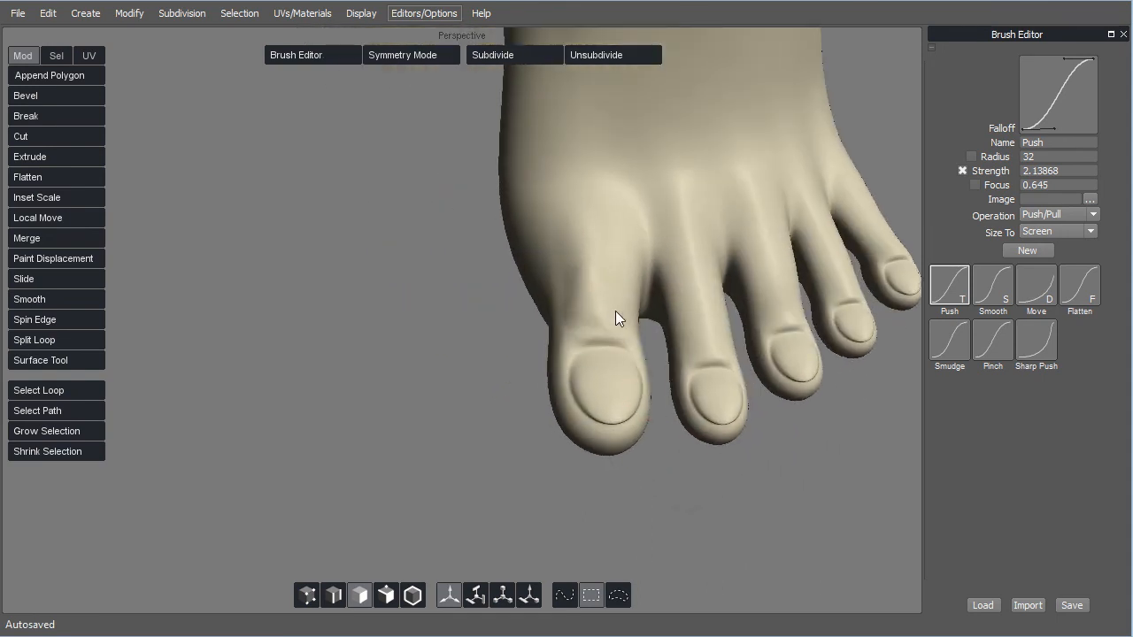
Shape the big toe's upper surface and the groove beside its base with the Push brush at radius 29 and strength 2.14368
alt+middle_drag(617, 413, 476, 435)
scroll(478, 434, up, 2)
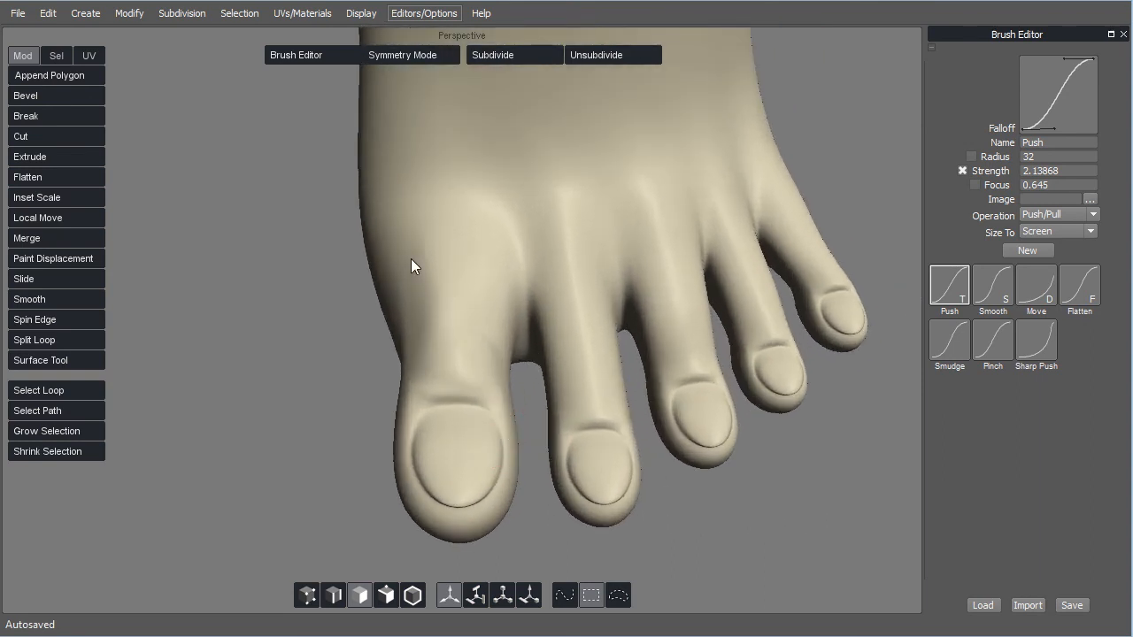
right_drag(468, 331, 453, 337)
mouse_move(461, 187)
mouse_down()
mouse_move(445, 377)
mouse_move(422, 383)
mouse_up()
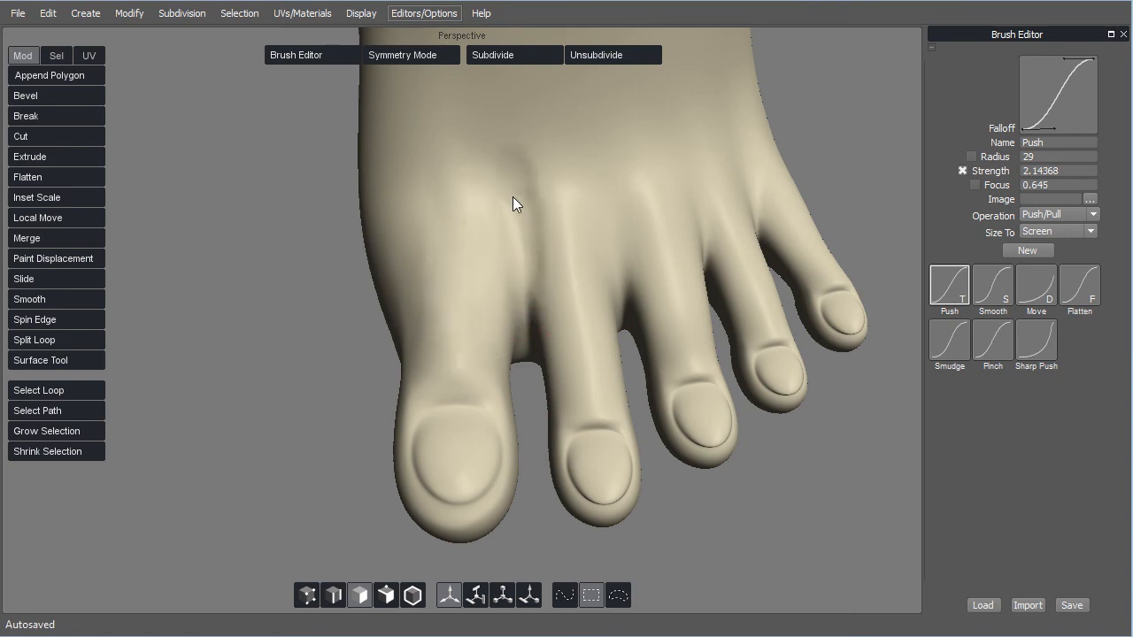
Raise the big toe's tendon along the top of the foot toward the ankle with the Push brush at radius 18
mouse_move(686, 414)
middle_down()
mouse_move(709, 454)
mouse_move(672, 418)
mouse_move(707, 363)
mouse_move(740, 385)
mouse_move(371, 424)
middle_up()
key(bracketleft)
key(bracketleft)
key(bracketleft)
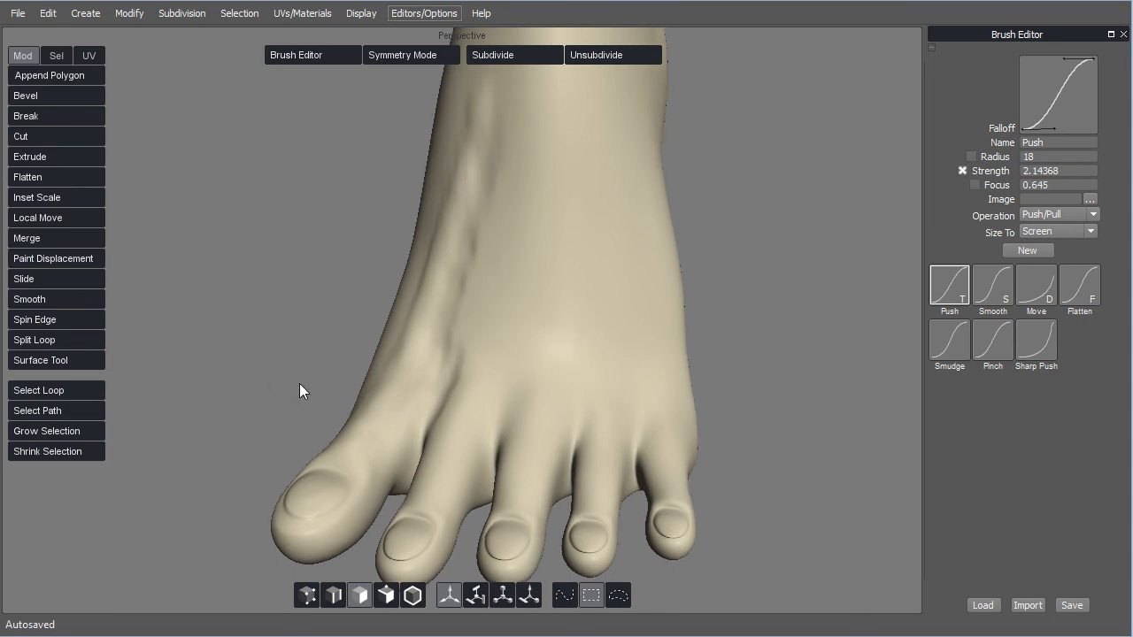
middle_drag(300, 390, 465, 392)
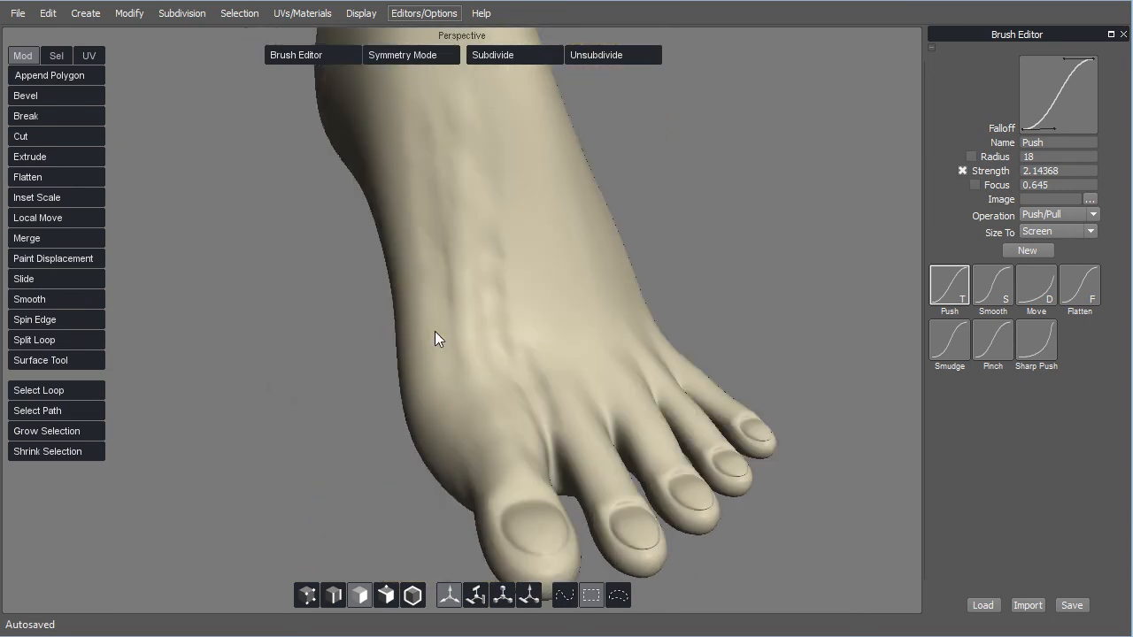
Smooth the big toe's tendon and the top of the foot with the Smooth brush at radius 37 and strength 1.34818
click(992, 284)
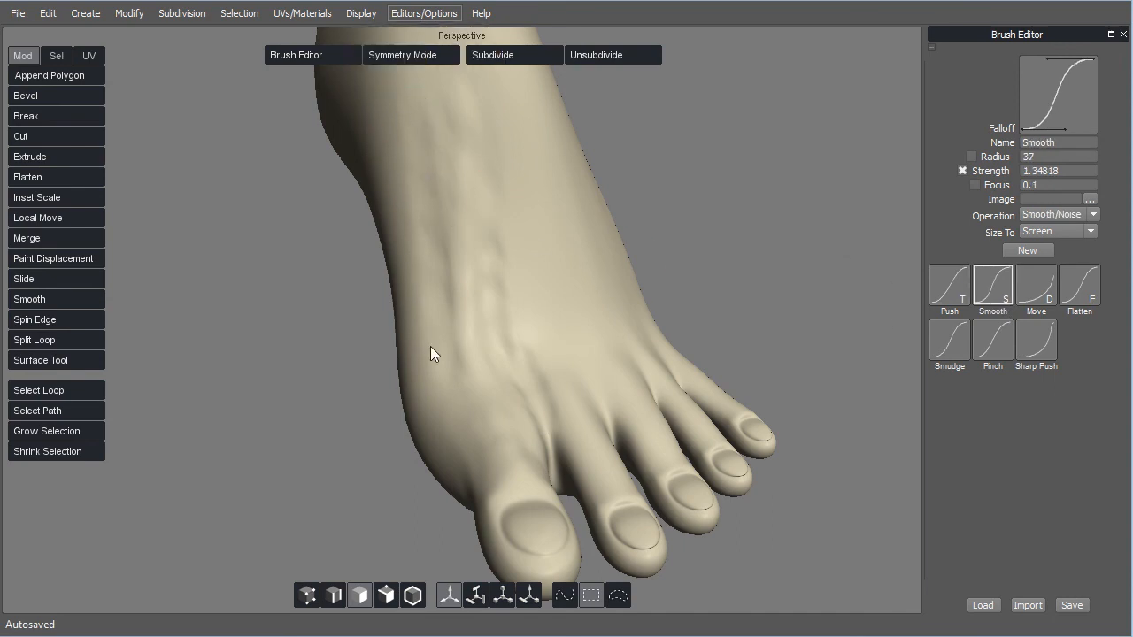
mouse_move(776, 247)
middle_down()
mouse_move(740, 280)
mouse_move(494, 200)
middle_up()
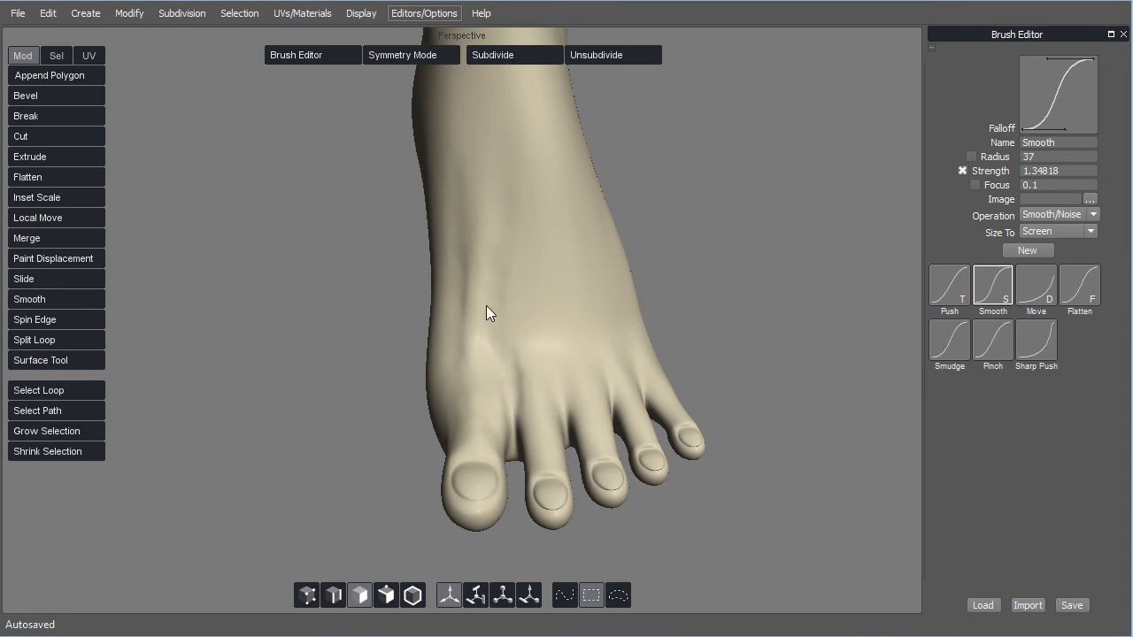
mouse_move(496, 420)
mouse_down()
mouse_move(484, 385)
mouse_move(468, 430)
mouse_up()
Build up the ball of the foot beneath the big toe with the Push brush at radius 32 and strength 2.14368
alt+right_drag(768, 366, 687, 354)
mouse_move(687, 354)
alt+mouse_down()
mouse_move(726, 338)
mouse_move(781, 374)
mouse_move(829, 380)
mouse_move(746, 362)
mouse_move(577, 390)
mouse_move(617, 387)
alt+mouse_up()
alt+right_drag(670, 387, 698, 413)
alt+drag(697, 412, 388, 324)
alt+drag(347, 377, 302, 396)
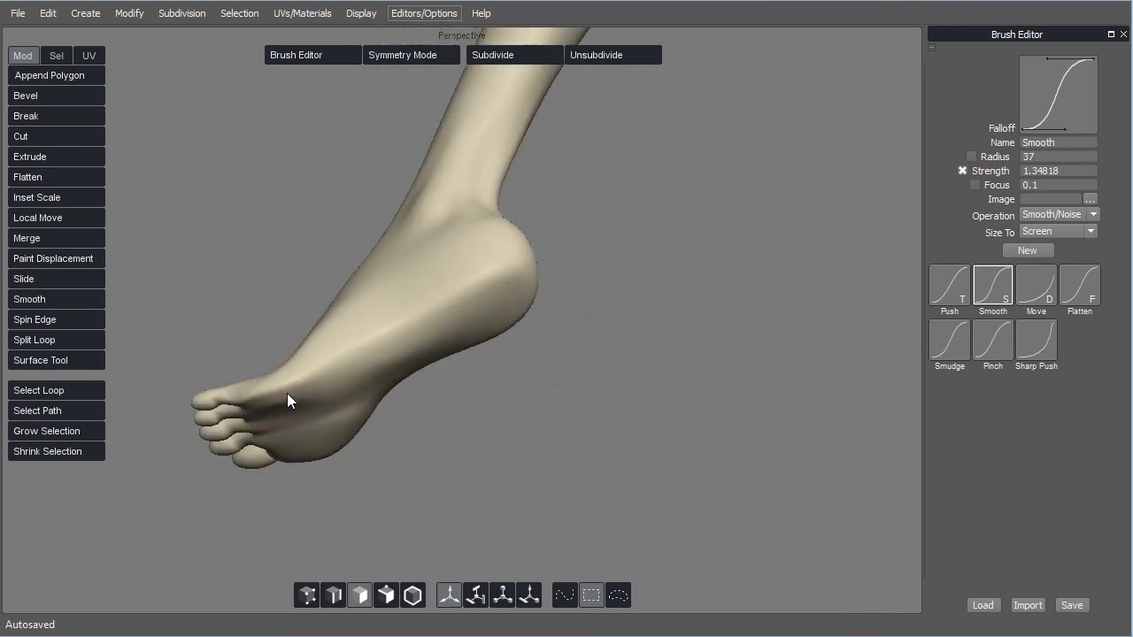
alt+drag(440, 429, 831, 331)
click(957, 301)
mouse_move(679, 380)
alt+mouse_down()
mouse_move(577, 368)
mouse_move(447, 406)
alt+mouse_up()
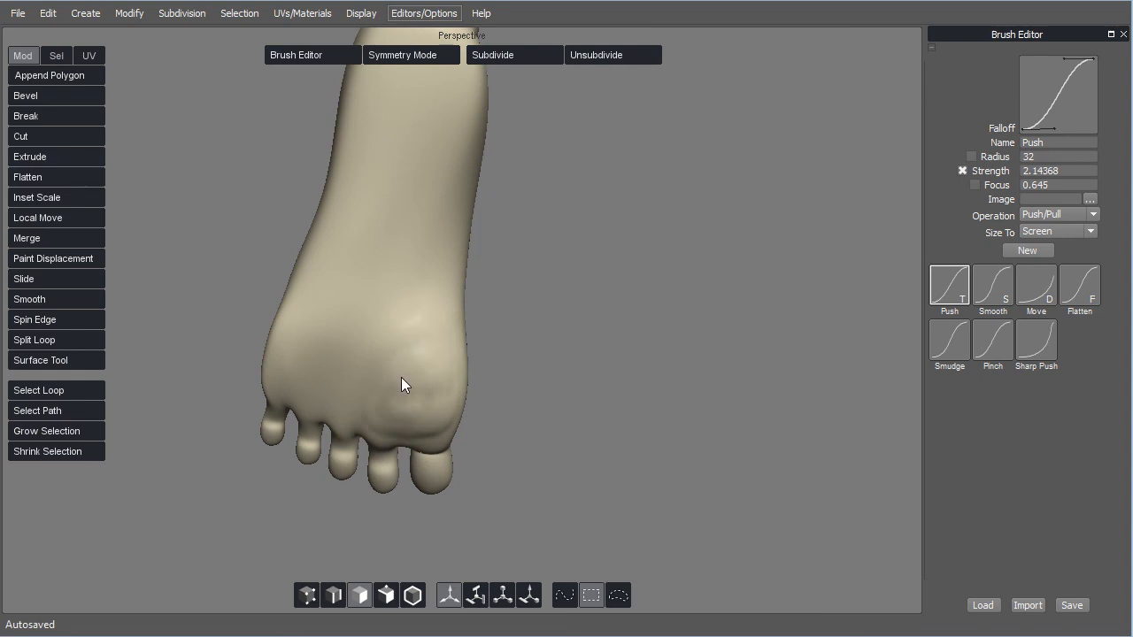
Raise the pads along the outer ball of the foot and behind the smaller toes with the Push brush at radius 17
mouse_move(473, 414)
alt+mouse_down()
mouse_move(522, 379)
mouse_move(396, 430)
alt+mouse_up()
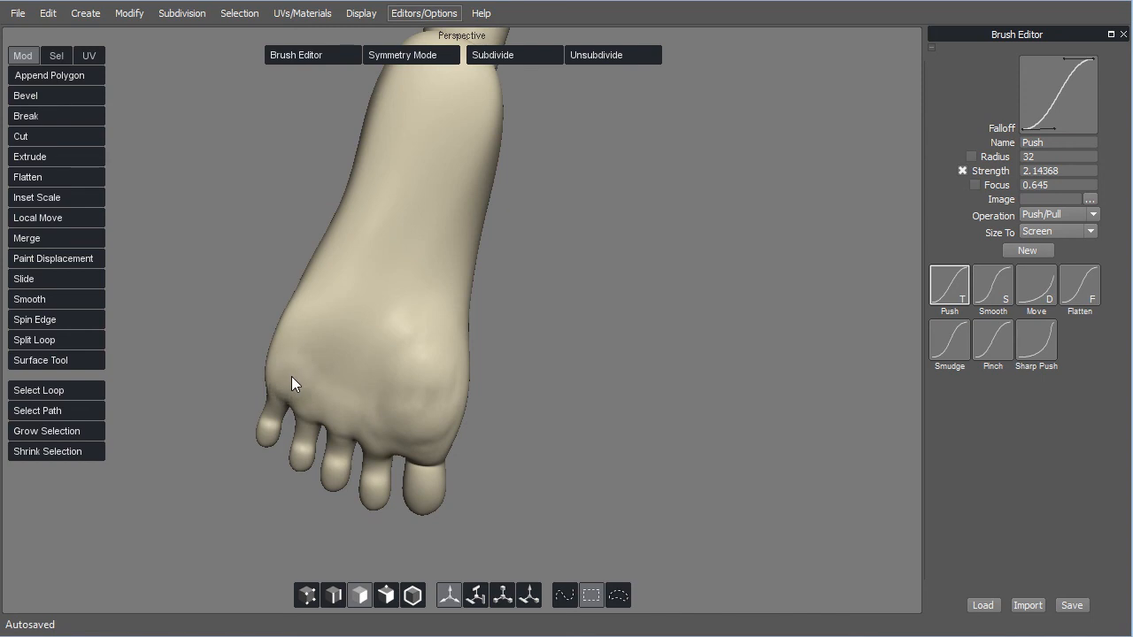
middle_drag(295, 376, 283, 379)
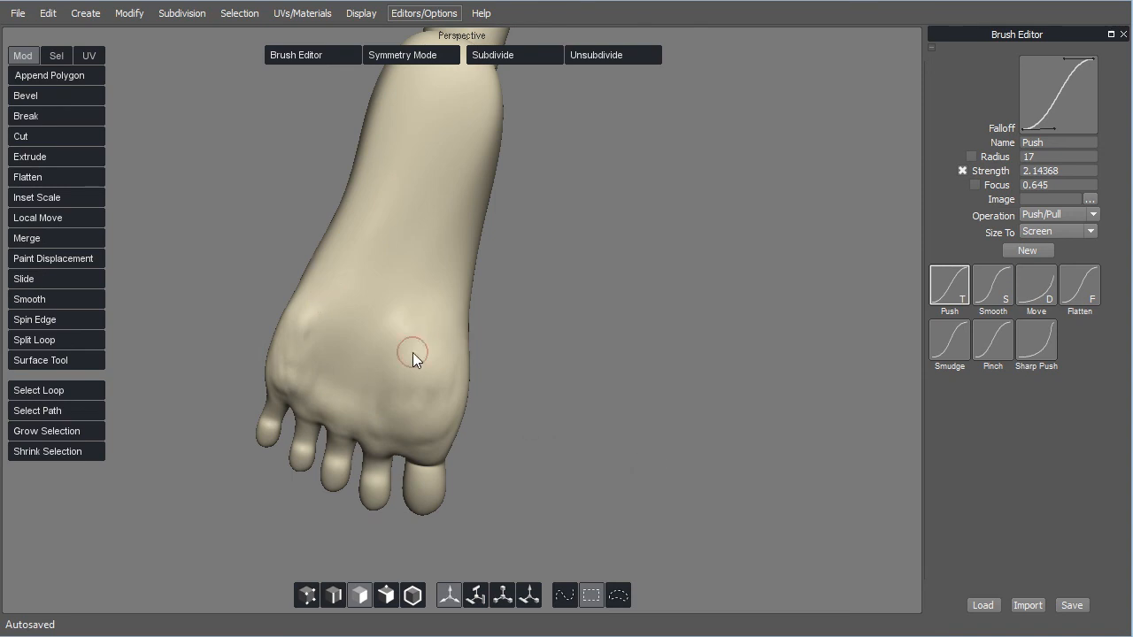
alt+middle_drag(532, 349, 554, 382)
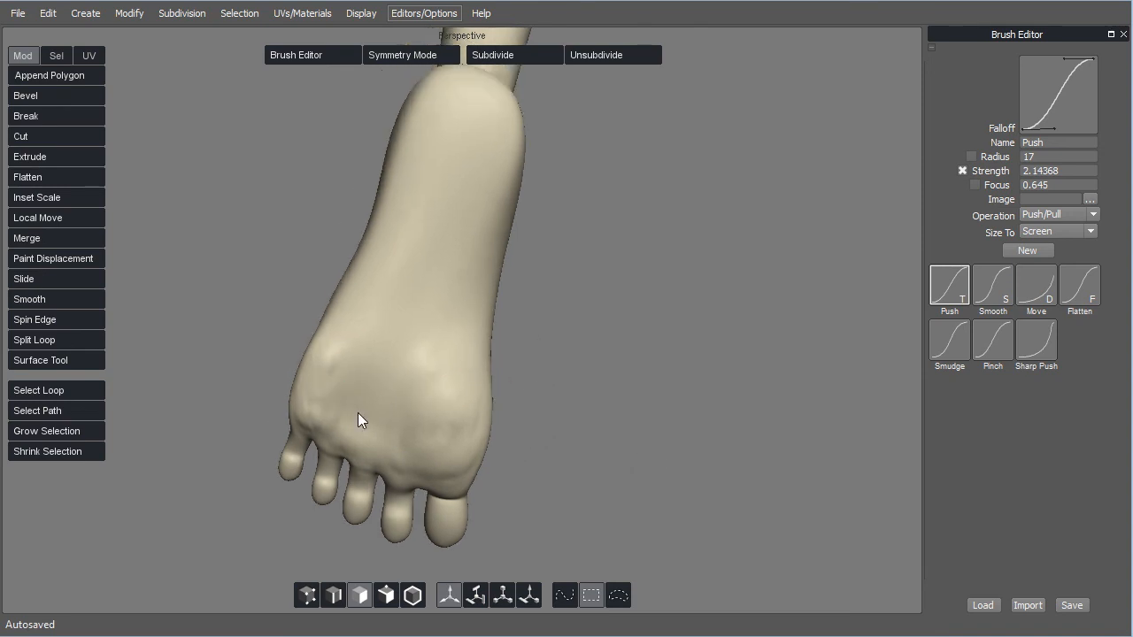
Build up the fleshy pad on the underside of the heel with the Push brush at radius 43
alt+middle_drag(579, 252, 575, 313)
middle_drag(441, 205, 478, 207)
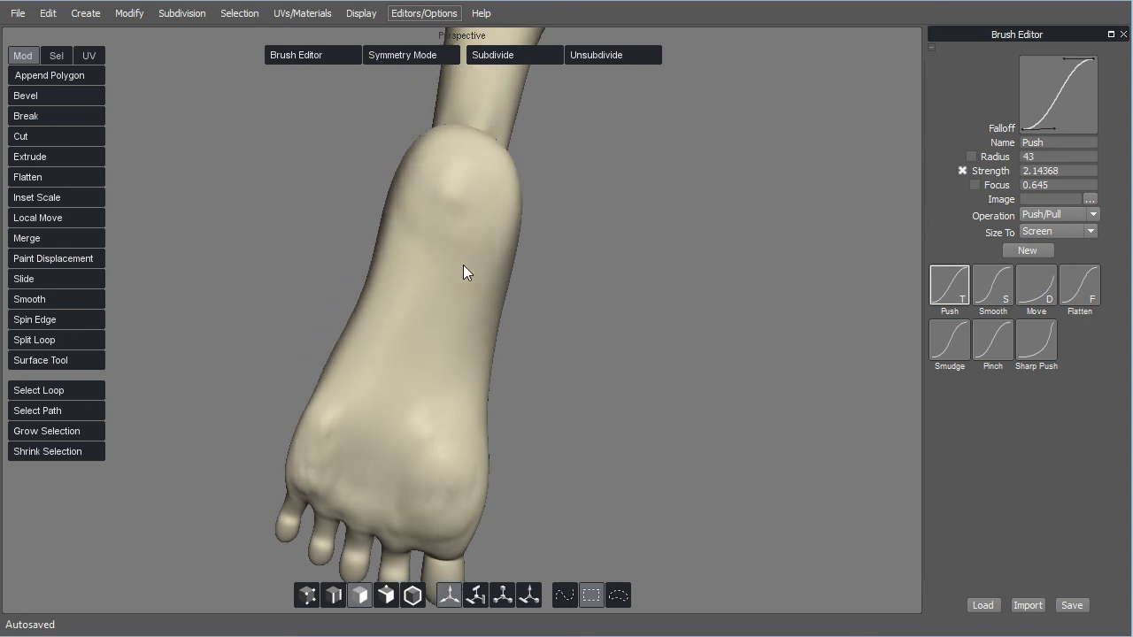
mouse_move(580, 391)
alt+mouse_down()
mouse_move(626, 460)
mouse_move(640, 355)
alt+mouse_up()
alt+drag(534, 251, 427, 240)
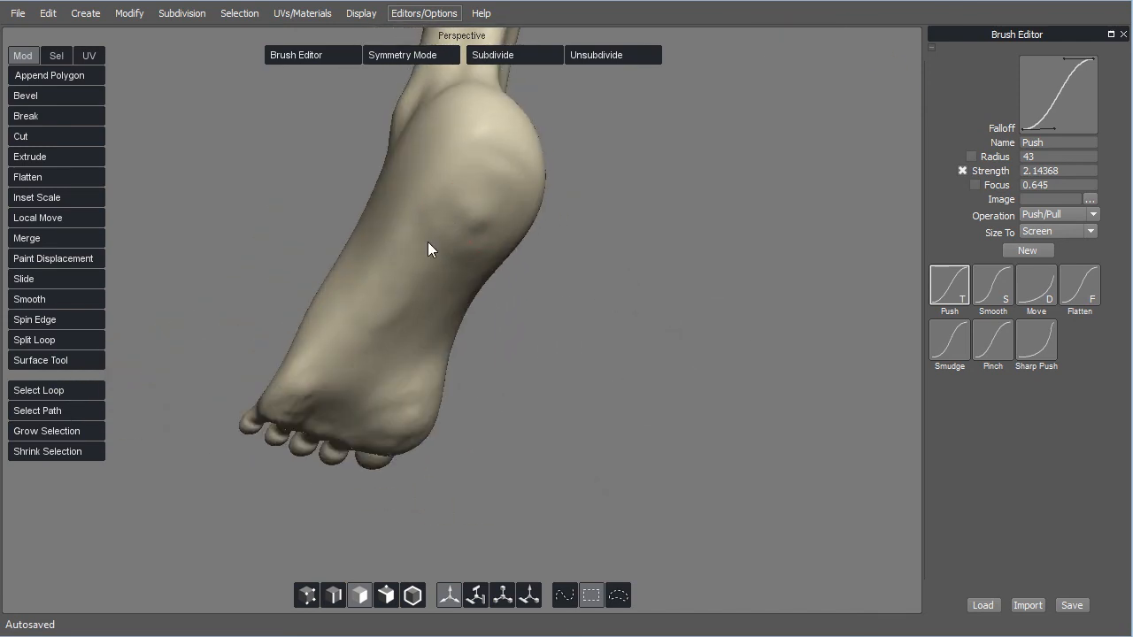
Hollow the inner arch of the sole with the Push brush at radius 43 and smooth the whole underside
mouse_move(404, 351)
alt+mouse_down()
mouse_move(586, 313)
mouse_move(473, 328)
alt+mouse_up()
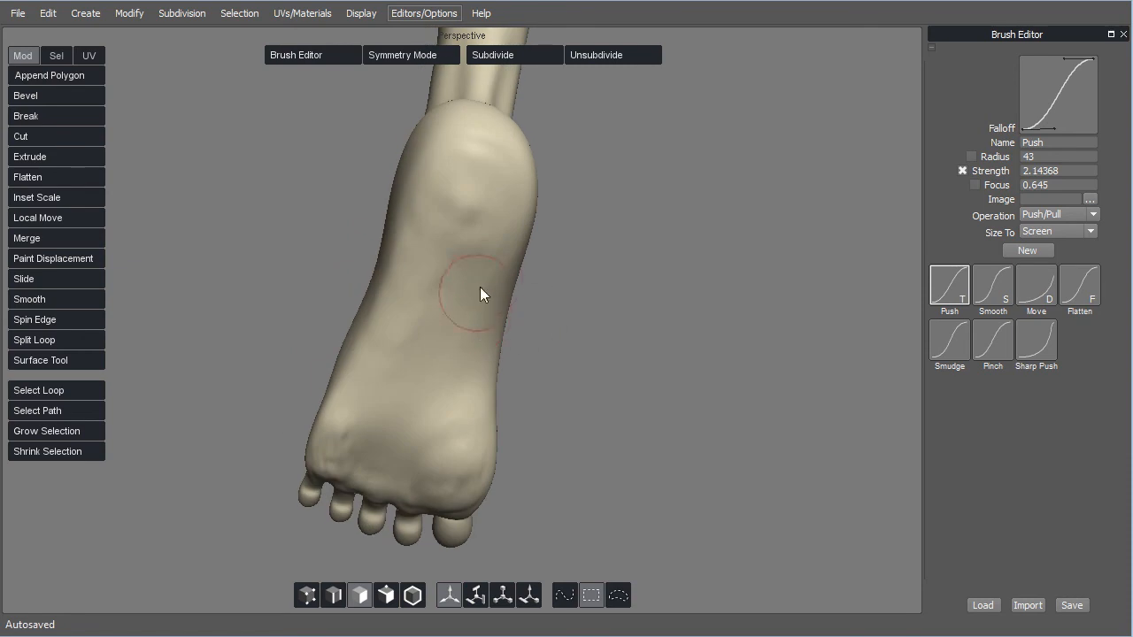
drag(472, 339, 473, 295)
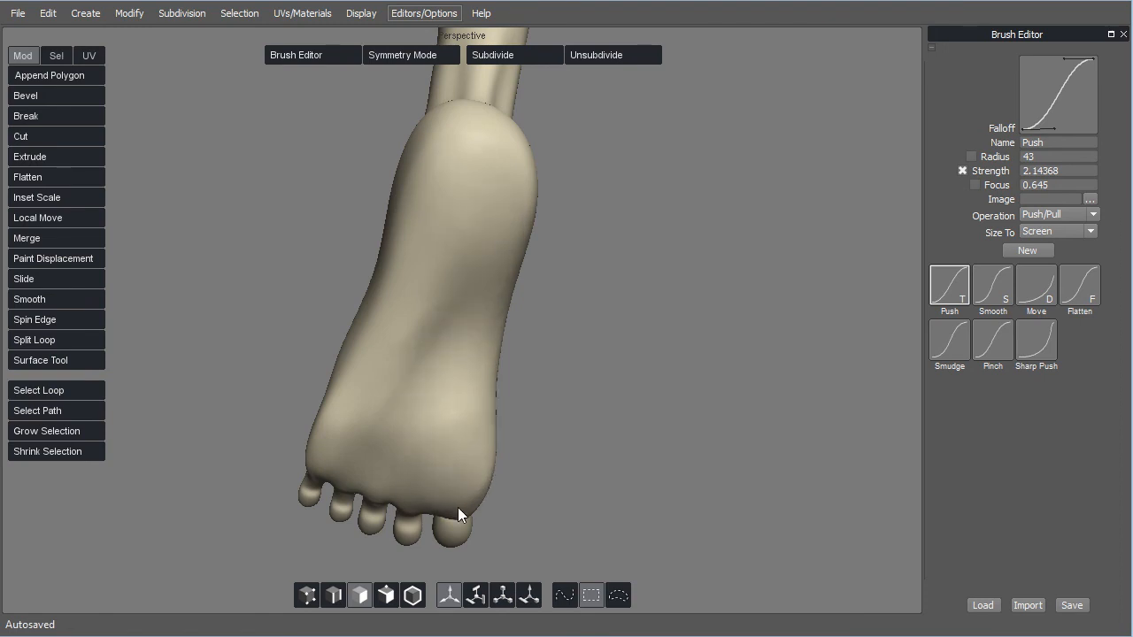
Examine the sculpted anatomy of both legs from several sides, including a close view of the thigh and knee
alt+drag(505, 455, 764, 416)
alt+right_drag(764, 416, 561, 301)
alt+middle_drag(561, 301, 612, 390)
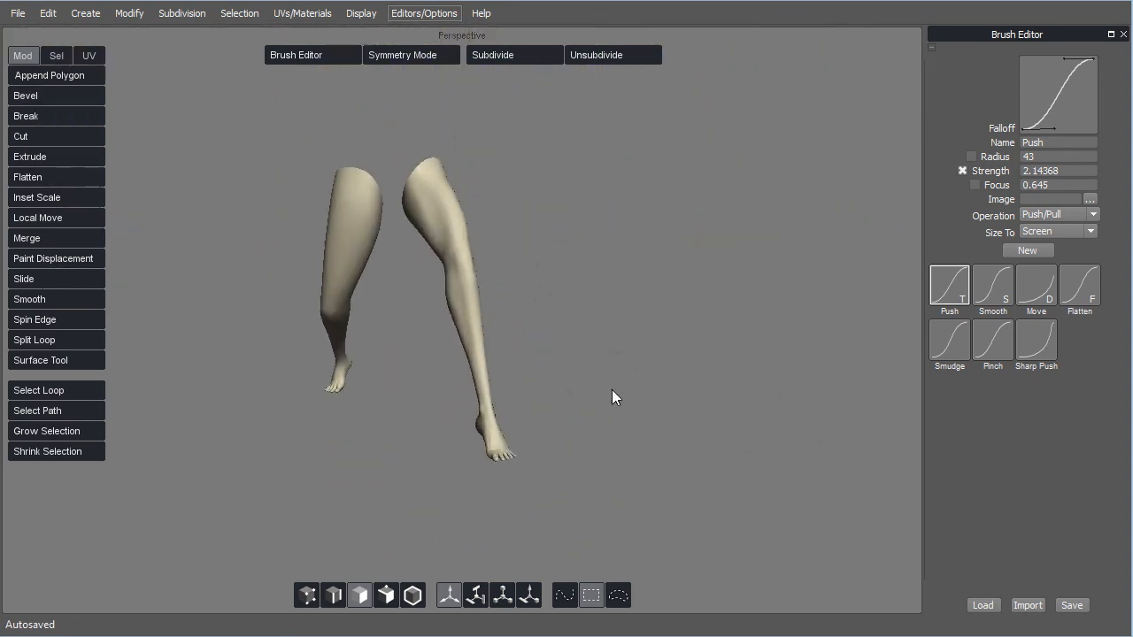
mouse_move(586, 407)
alt+mouse_down()
mouse_move(628, 392)
mouse_move(582, 382)
mouse_move(622, 397)
mouse_move(607, 384)
mouse_move(623, 364)
alt+mouse_up()
mouse_move(695, 364)
alt+mouse_down()
mouse_move(622, 399)
mouse_move(596, 395)
mouse_move(601, 320)
mouse_move(513, 256)
alt+mouse_up()
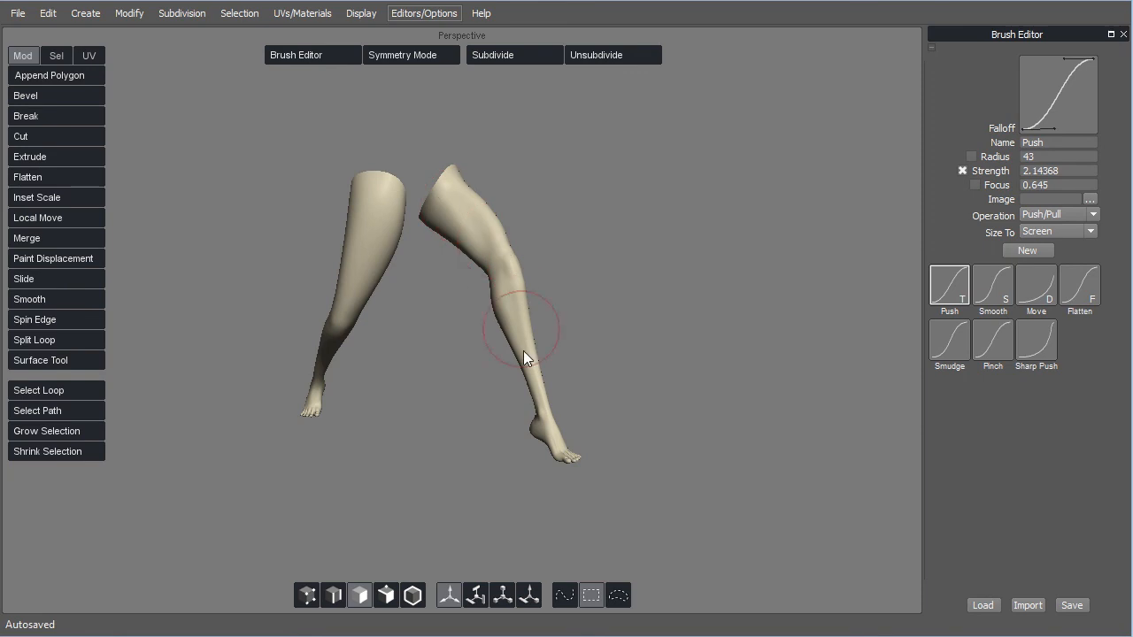
alt+drag(699, 430, 494, 439)
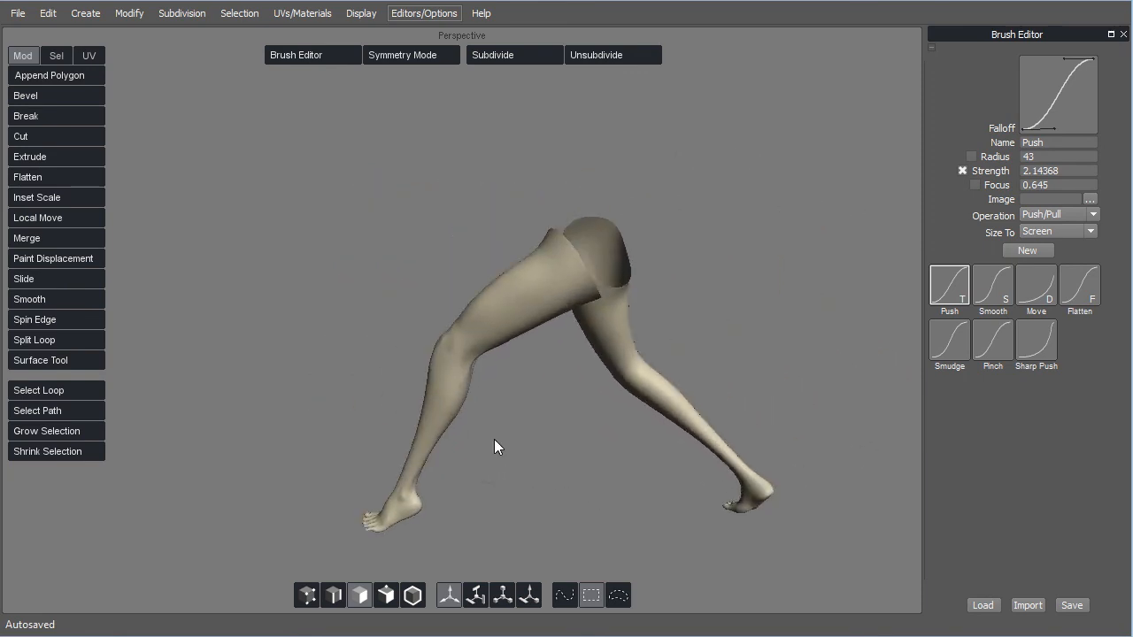
alt+right_drag(494, 439, 602, 417)
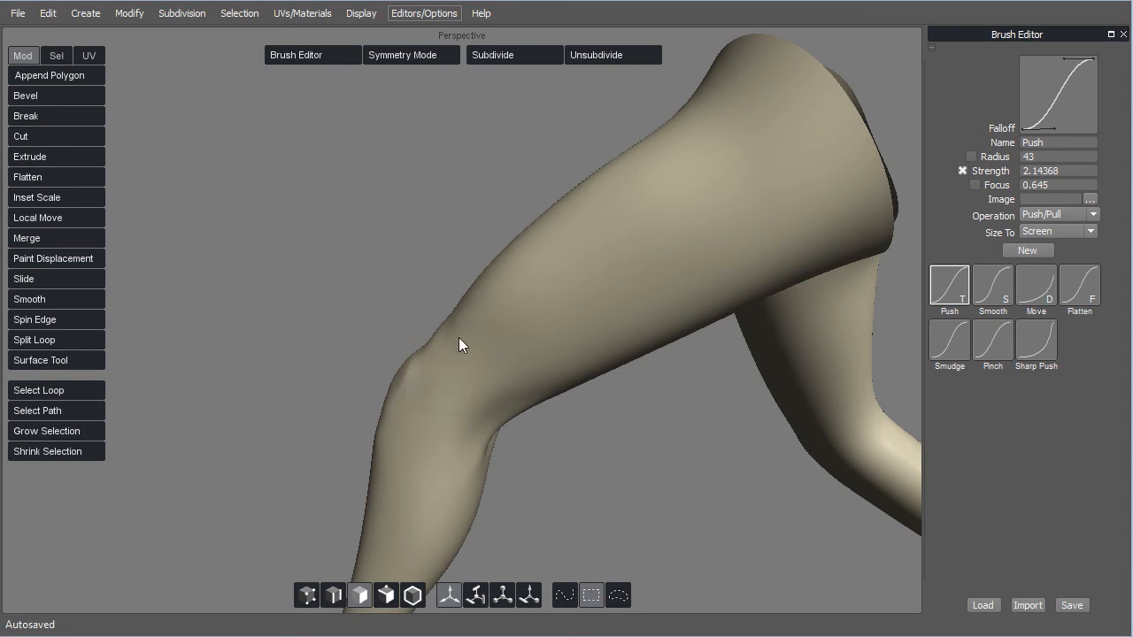
alt+drag(301, 467, 408, 404)
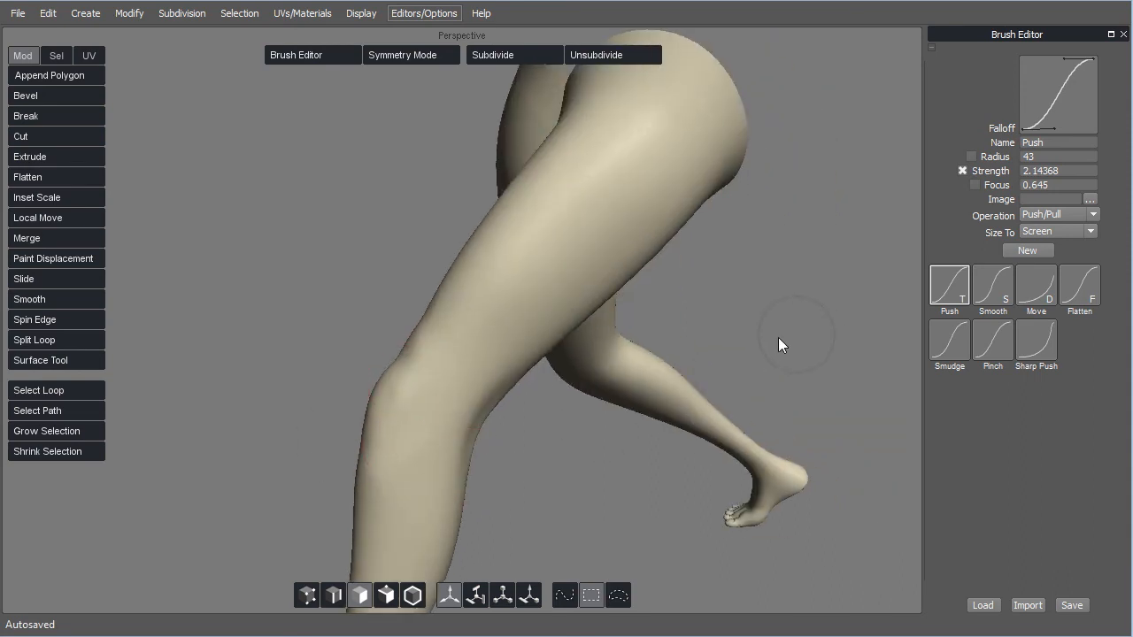
alt+right_drag(812, 336, 568, 408)
mouse_move(568, 408)
alt+mouse_down()
mouse_move(565, 472)
mouse_move(664, 437)
mouse_move(607, 417)
mouse_move(757, 284)
mouse_move(687, 330)
alt+mouse_up()
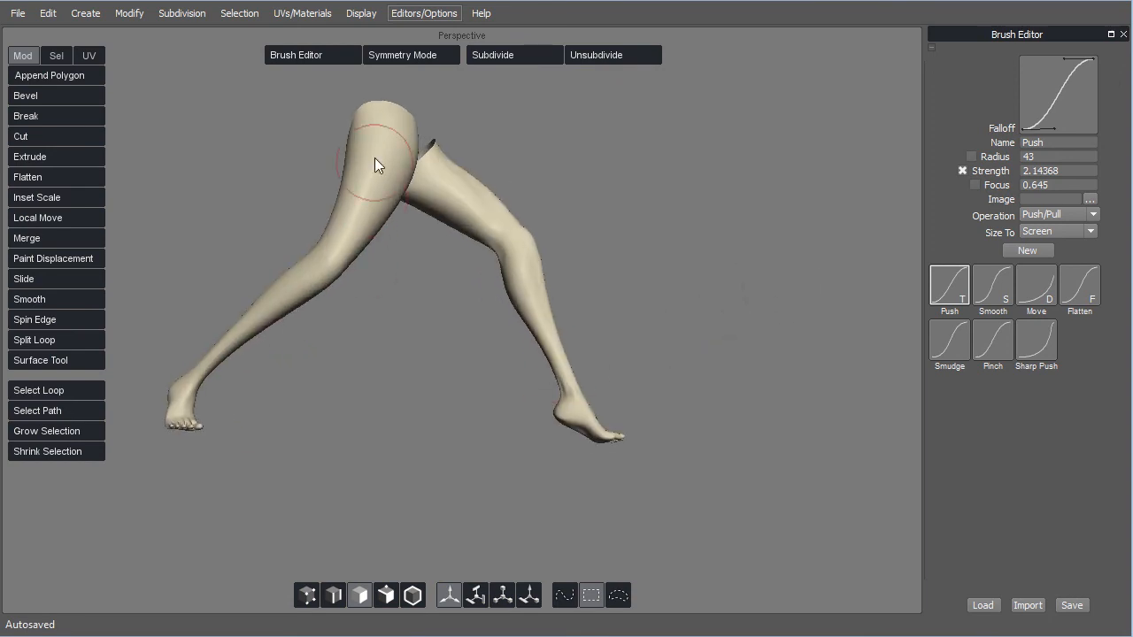
mouse_move(293, 324)
alt+mouse_down()
mouse_move(445, 423)
mouse_move(528, 451)
mouse_move(313, 427)
mouse_move(348, 412)
alt+mouse_up()
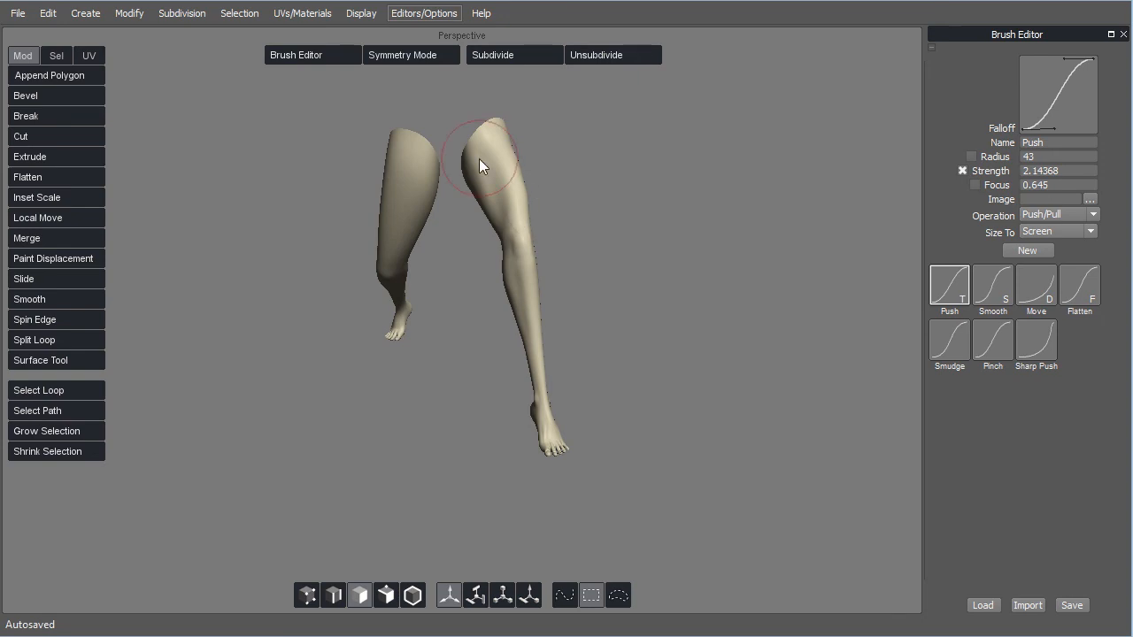
alt+drag(630, 329, 258, 350)
alt+drag(779, 351, 637, 398)
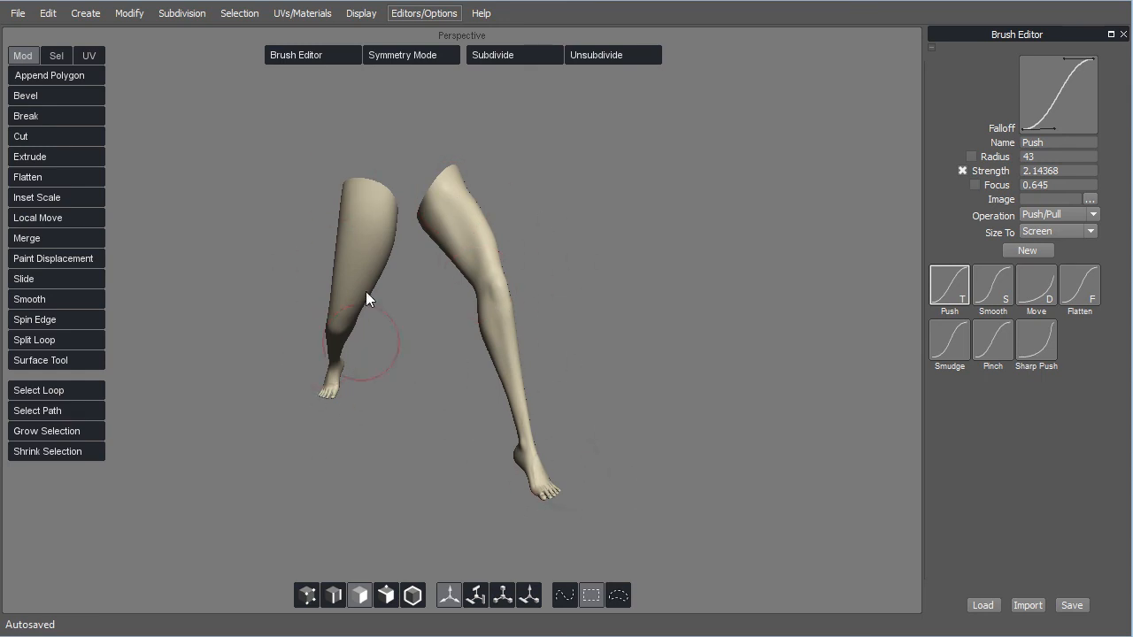
mouse_move(557, 453)
alt+mouse_down()
mouse_move(660, 381)
mouse_move(612, 395)
alt+mouse_up()
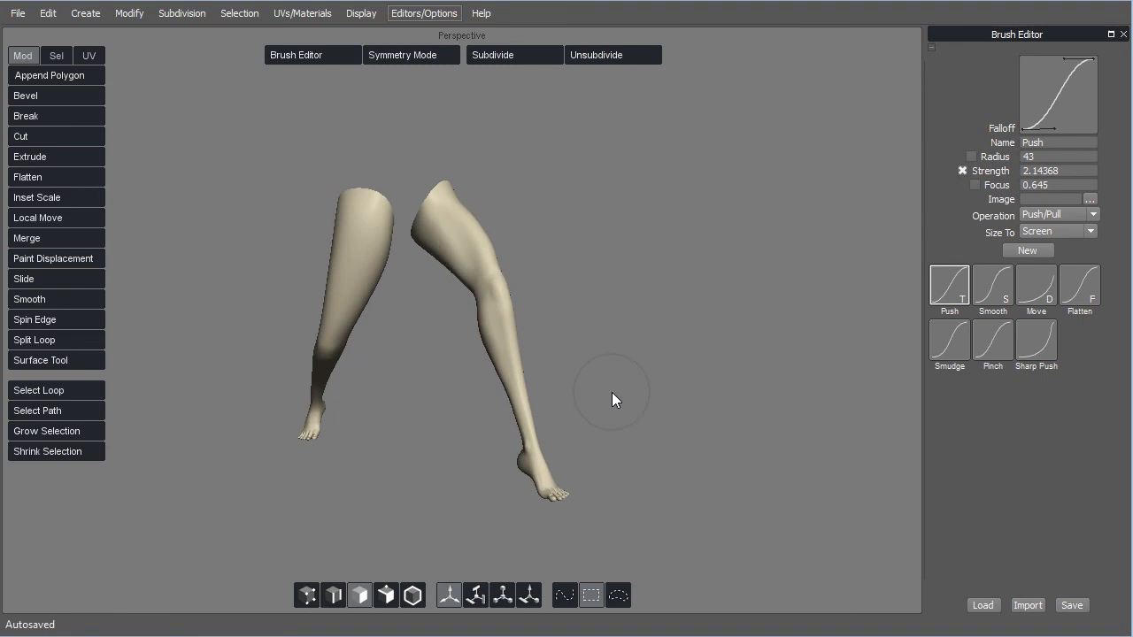
mouse_move(678, 447)
alt+mouse_down()
mouse_move(673, 486)
mouse_move(607, 516)
alt+mouse_up()
mouse_move(537, 507)
alt+mouse_down()
mouse_move(544, 425)
mouse_move(568, 402)
mouse_move(672, 413)
mouse_move(543, 397)
mouse_move(597, 486)
mouse_move(665, 415)
mouse_move(631, 409)
alt+mouse_up()
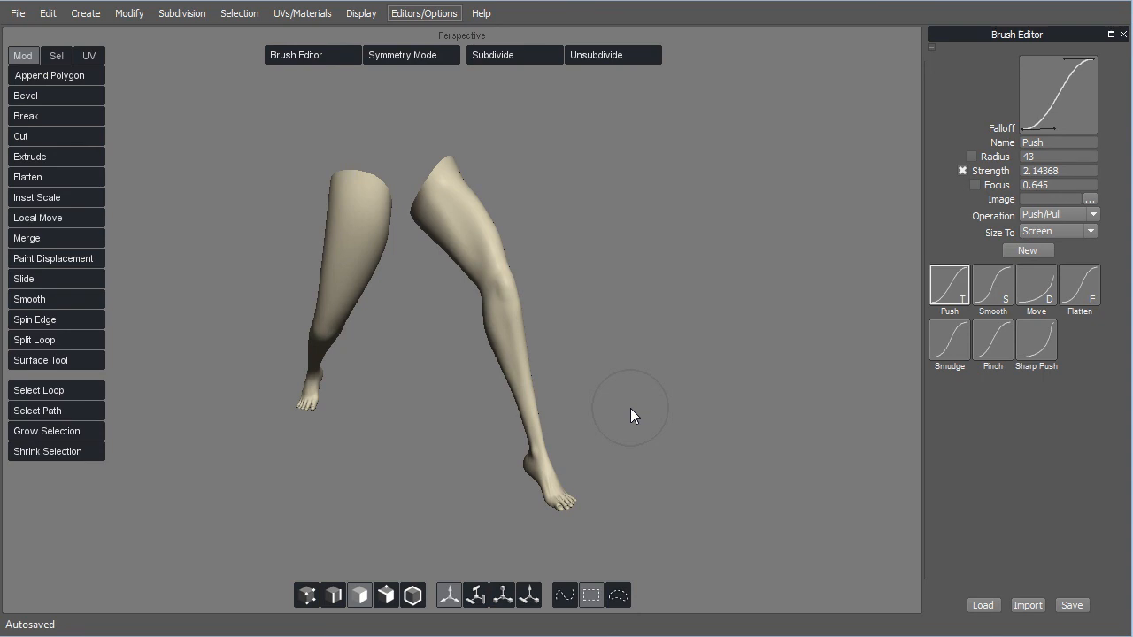
mouse_move(588, 336)
alt+mouse_down()
mouse_move(576, 305)
mouse_move(469, 305)
alt+mouse_up()
mouse_move(643, 425)
alt+mouse_down()
mouse_move(642, 410)
mouse_move(663, 400)
alt+mouse_up()
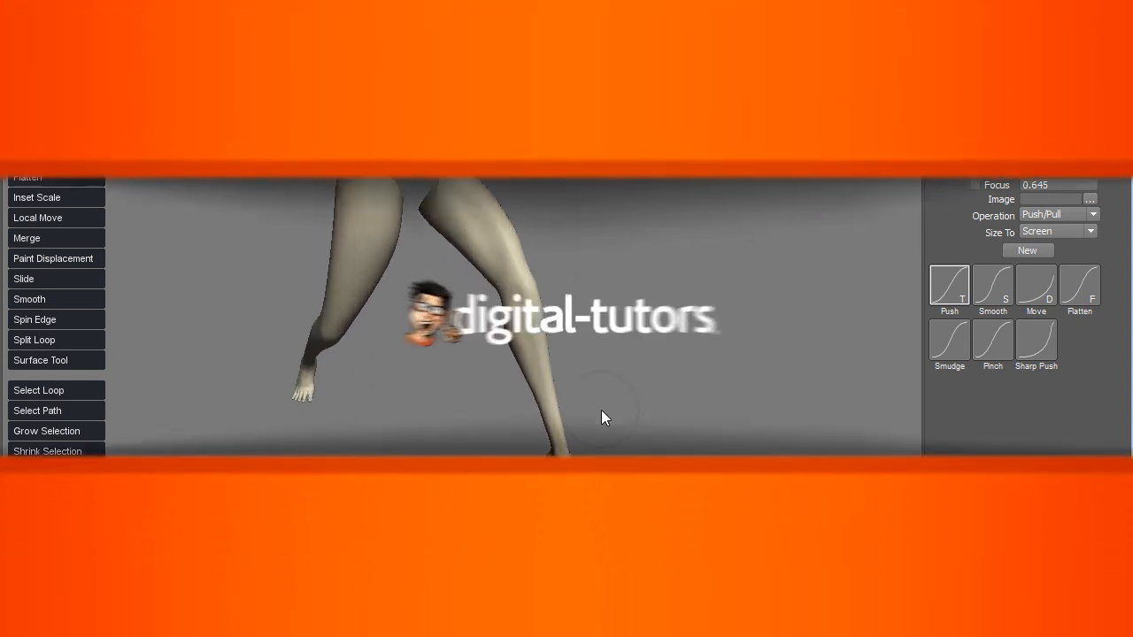